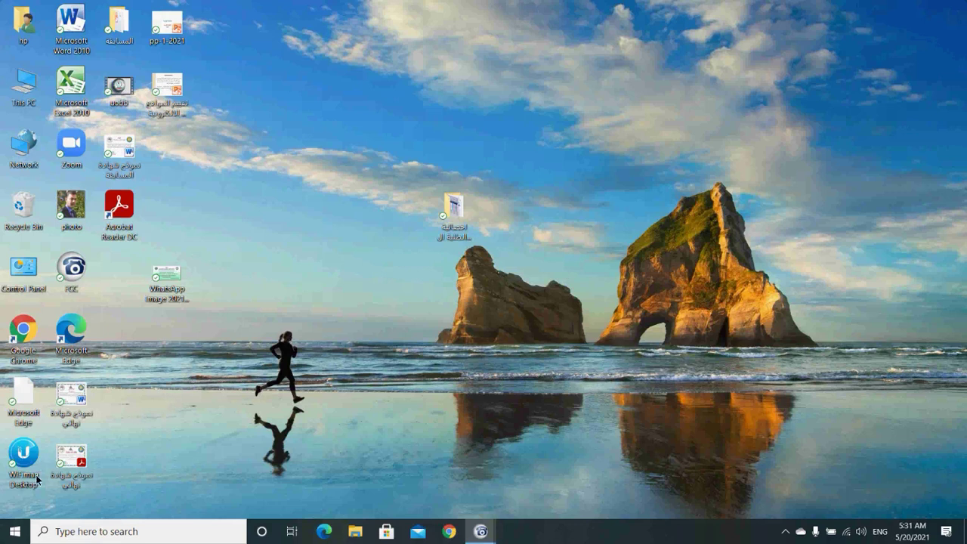
Launch Microsoft Excel 2010 from the Microsoft Office group of installed programs
{"action": "left_click", "coordinate": [14, 536]}
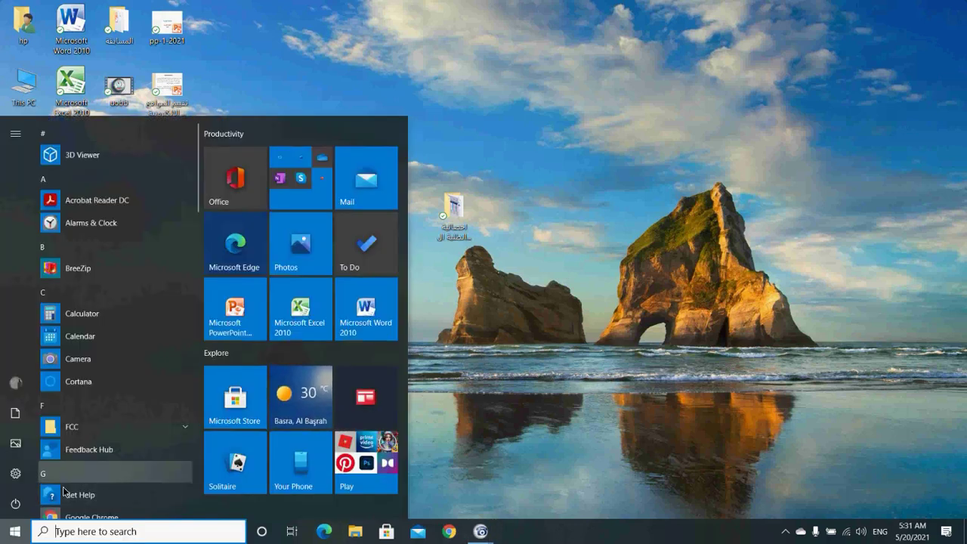
{"action": "scroll", "coordinate": [81, 474], "scroll_direction": "down", "scroll_amount": 3}
{"action": "scroll", "coordinate": [80, 474], "scroll_direction": "down", "scroll_amount": 9}
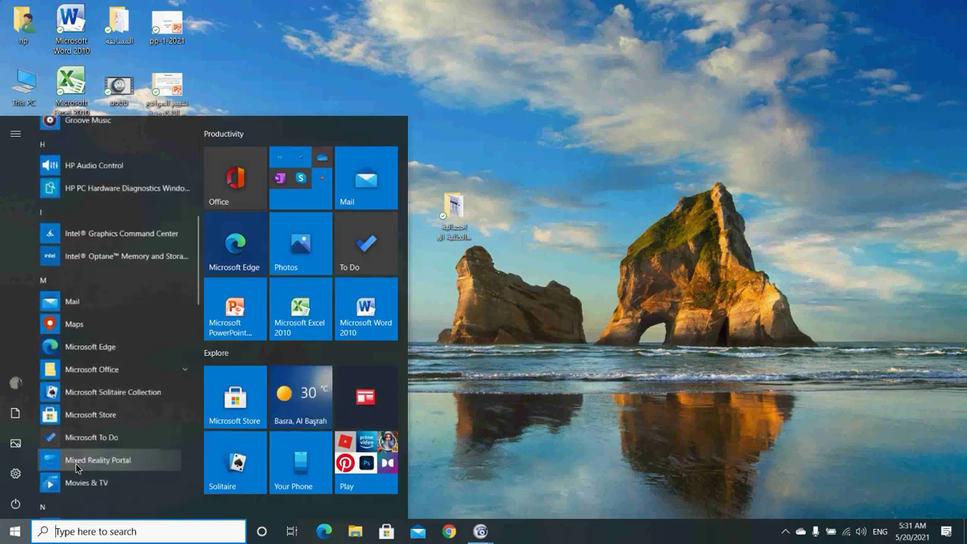
{"action": "left_click", "coordinate": [185, 374]}
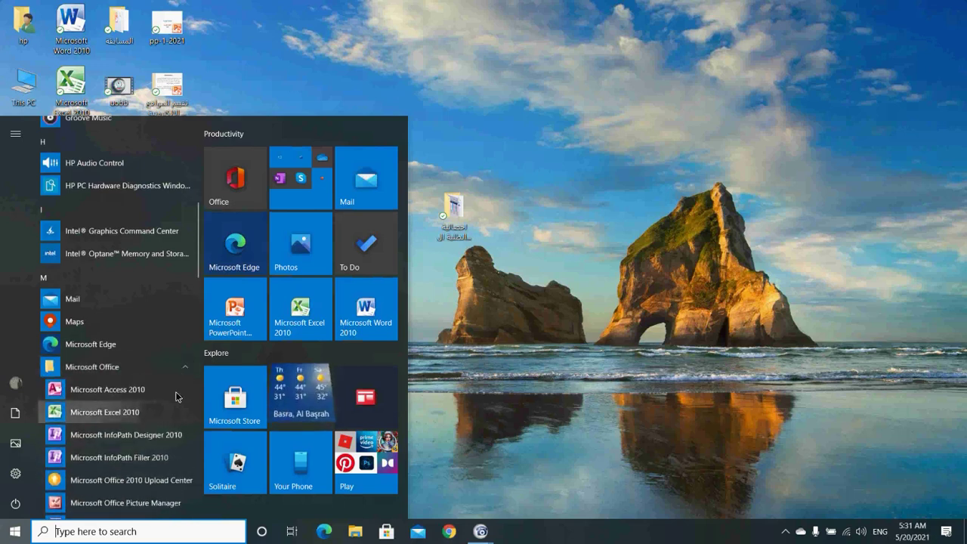
{"action": "left_click", "coordinate": [105, 413]}
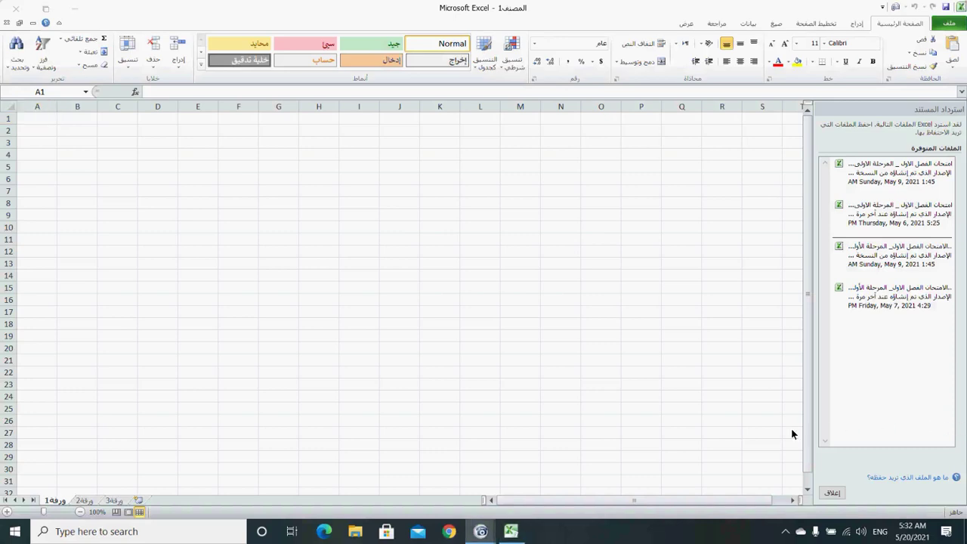
Dismiss the document recovery list and choose to remove the recovered files
{"action": "left_click", "coordinate": [830, 493]}
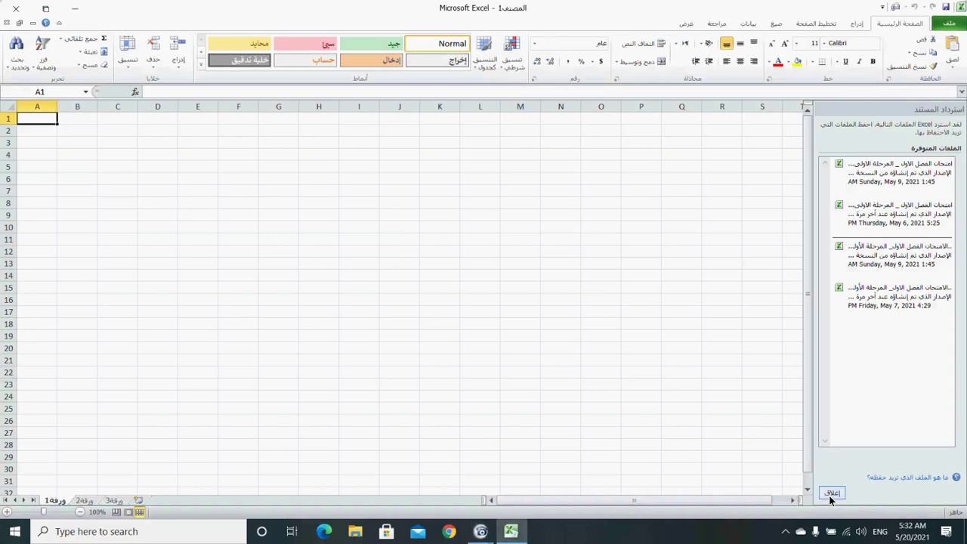
{"action": "left_click", "coordinate": [830, 494]}
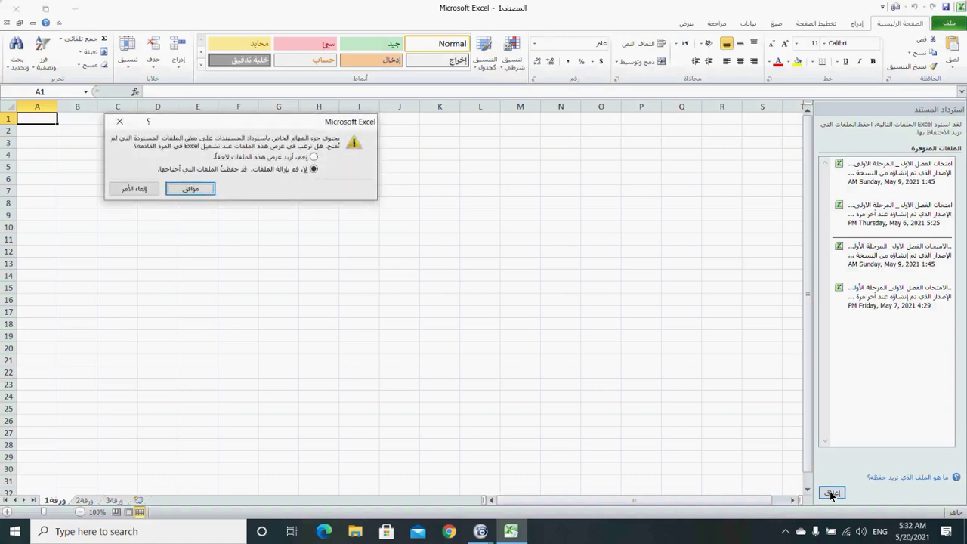
{"action": "left_click", "coordinate": [187, 189]}
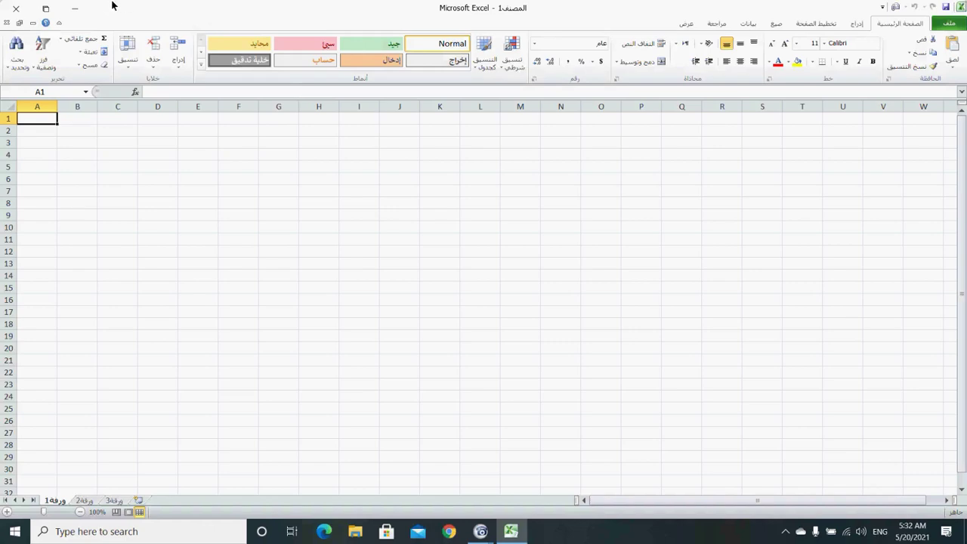
Minimize the open workbook and start a second Excel 2010 window from the desktop shortcut
{"action": "left_click", "coordinate": [75, 8]}
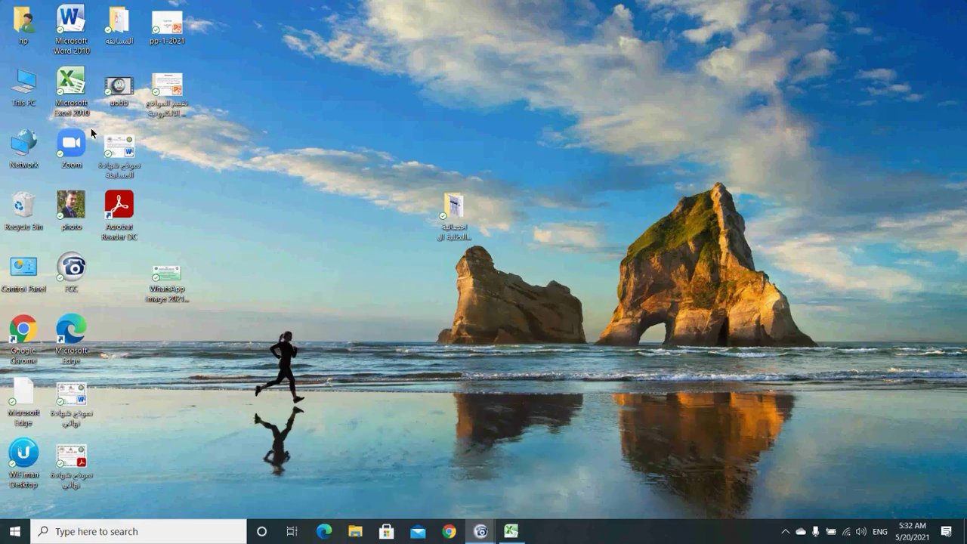
{"action": "double_click", "coordinate": [84, 95]}
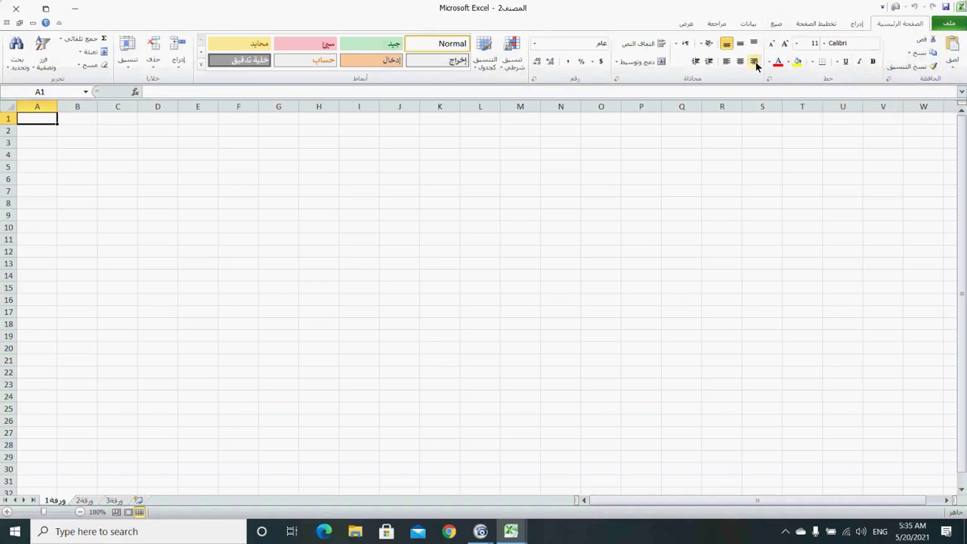
Look over the Insert and Page Layout commands, and return to the Home commands
{"action": "left_click", "coordinate": [854, 25]}
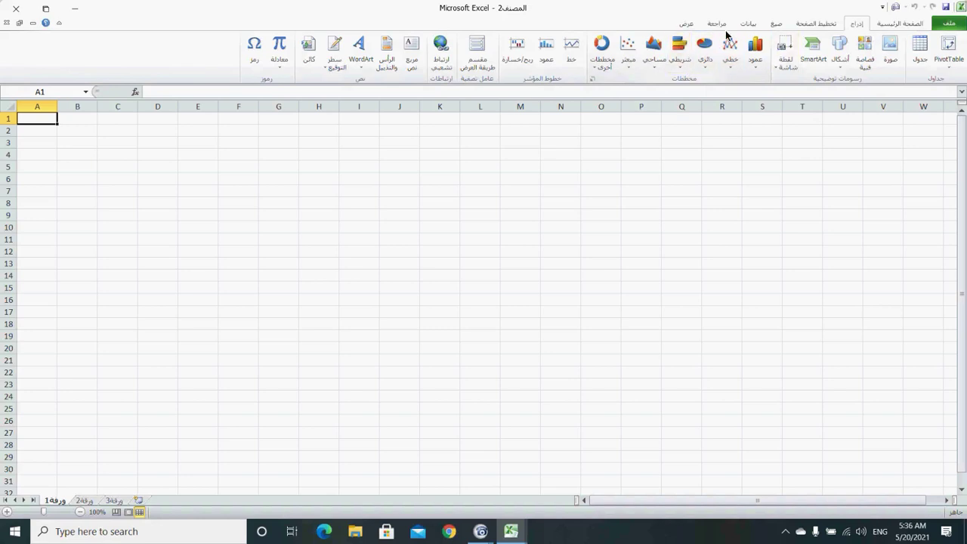
{"action": "left_click", "coordinate": [822, 26]}
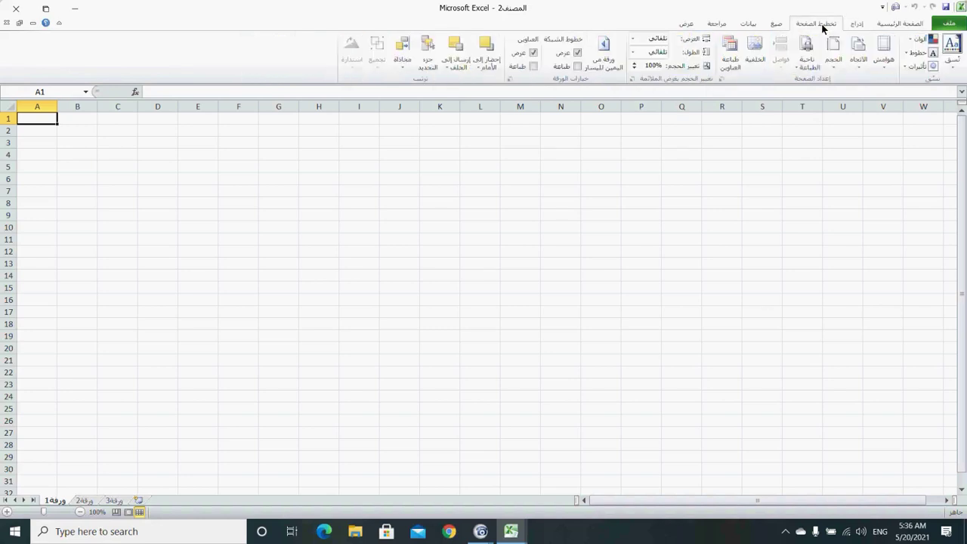
{"action": "left_click", "coordinate": [901, 24]}
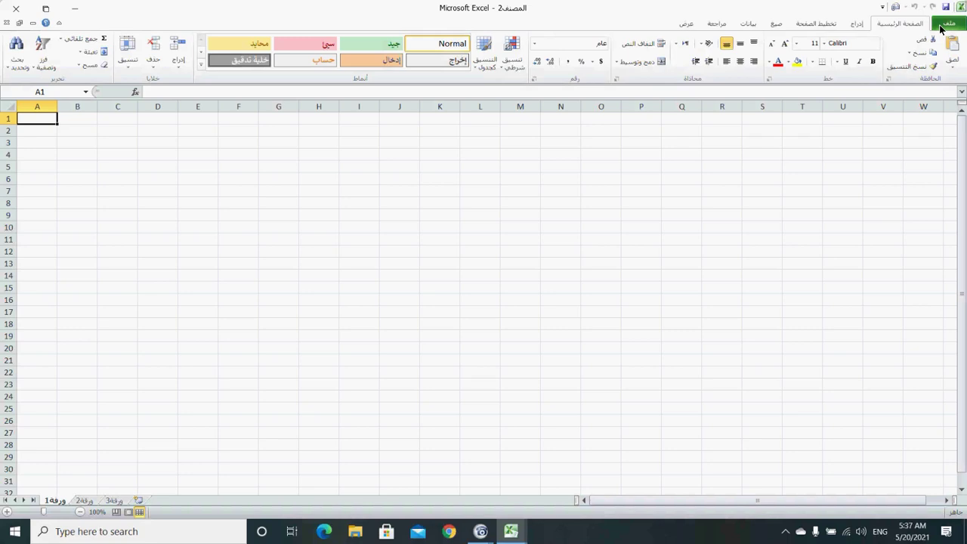
Examine the recent workbooks, new-workbook templates and Save As dialog among the file commands, and return to the sheet without saving
{"action": "left_click", "coordinate": [946, 23]}
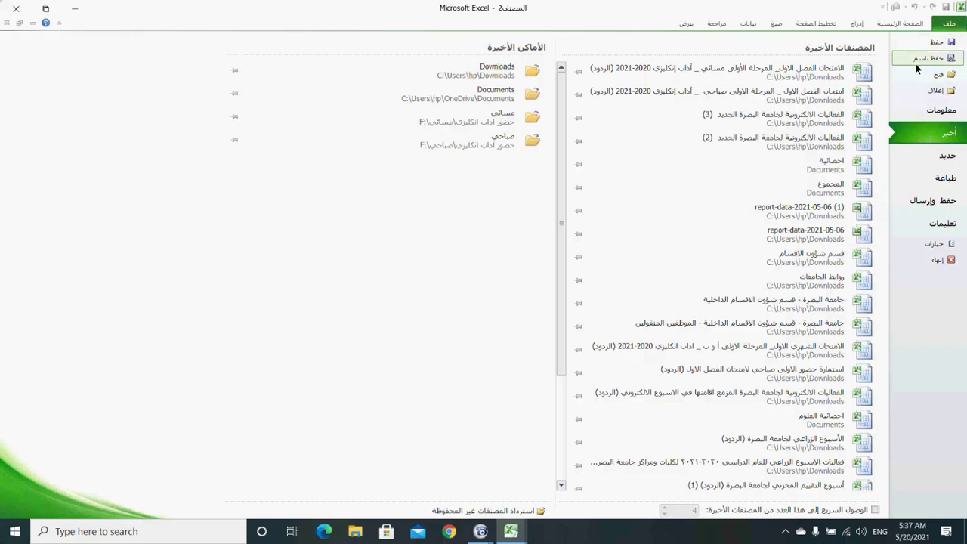
{"action": "left_click", "coordinate": [929, 159]}
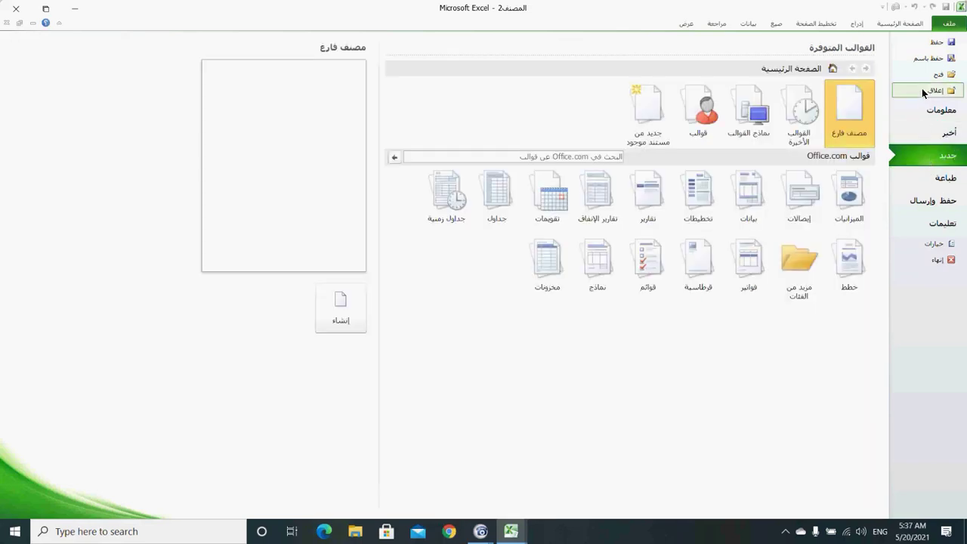
{"action": "left_click", "coordinate": [928, 50]}
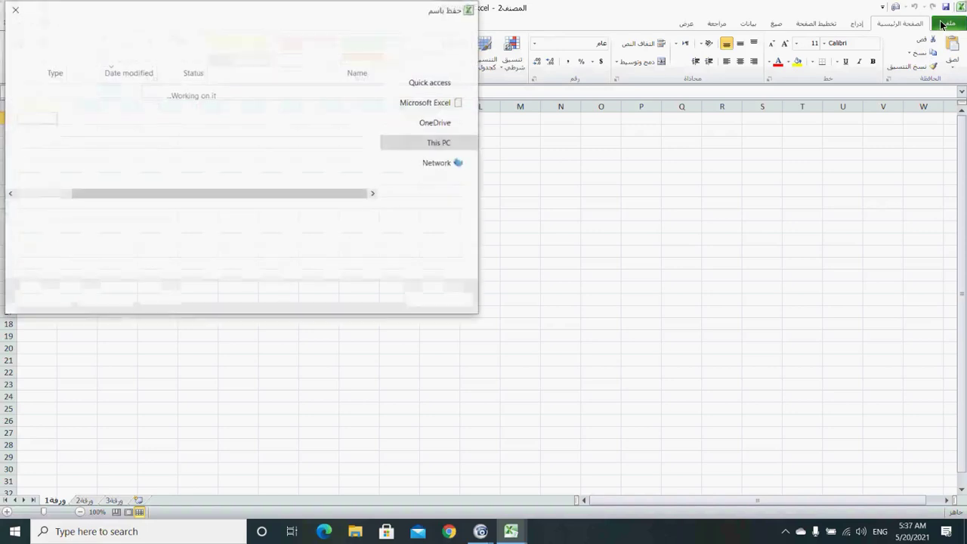
{"action": "left_click", "coordinate": [15, 9]}
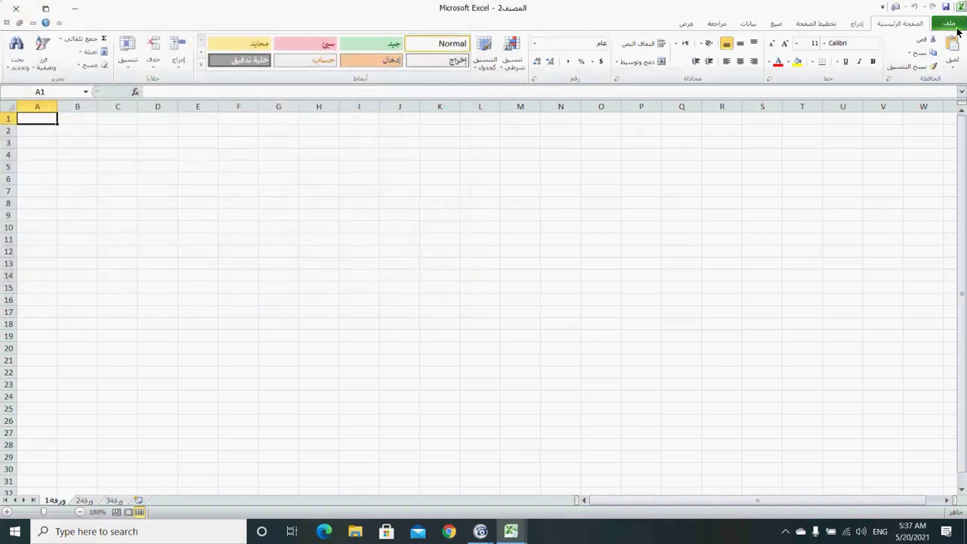
{"action": "left_click", "coordinate": [950, 26]}
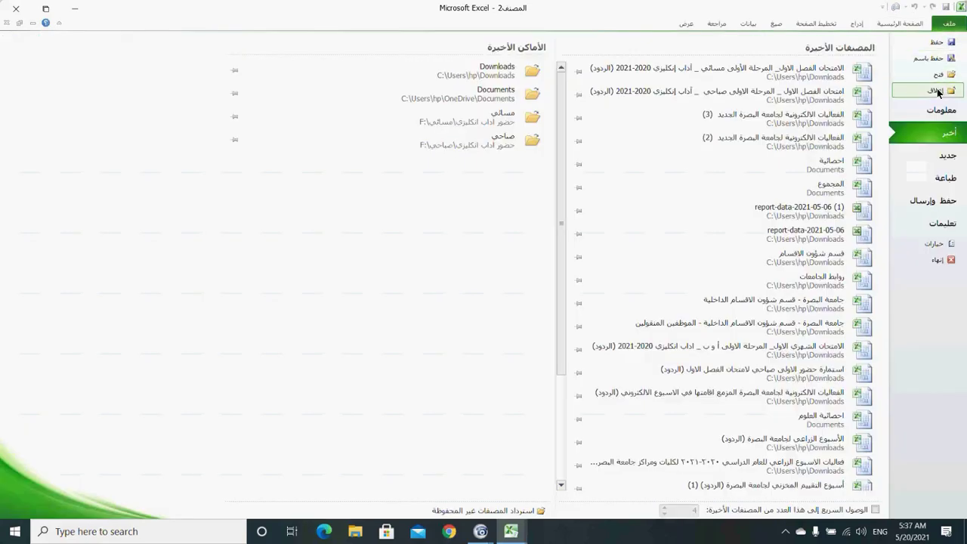
{"action": "left_click", "coordinate": [935, 156]}
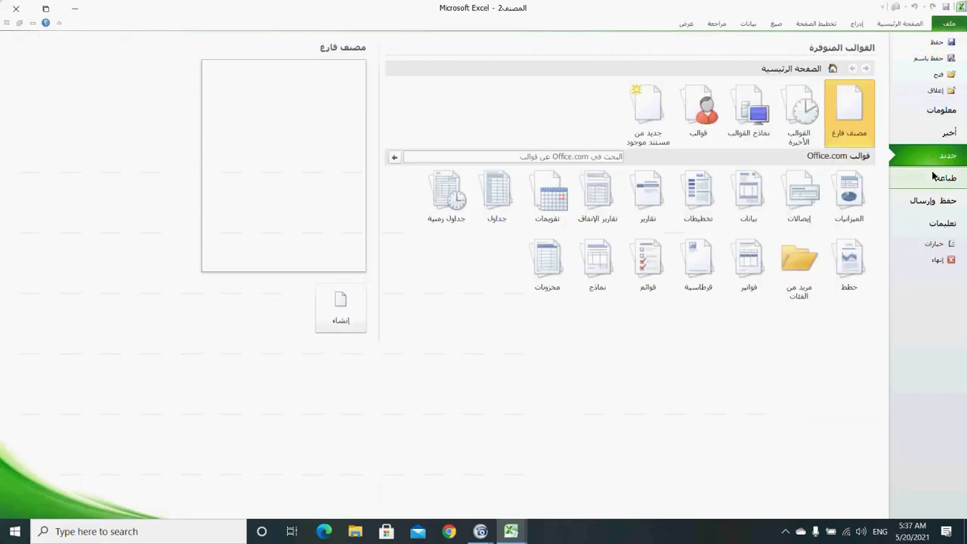
{"action": "left_click", "coordinate": [928, 262]}
{"action": "left_click", "coordinate": [909, 28]}
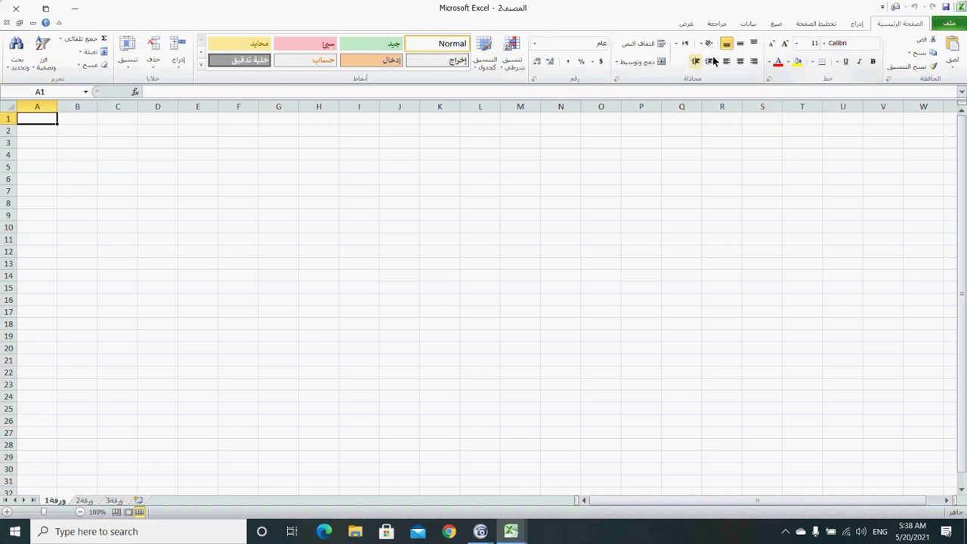
Show the Insert commands, and collapse and expand the ribbon twice
{"action": "scroll", "coordinate": [663, 215], "scroll_direction": "down", "scroll_amount": 1}
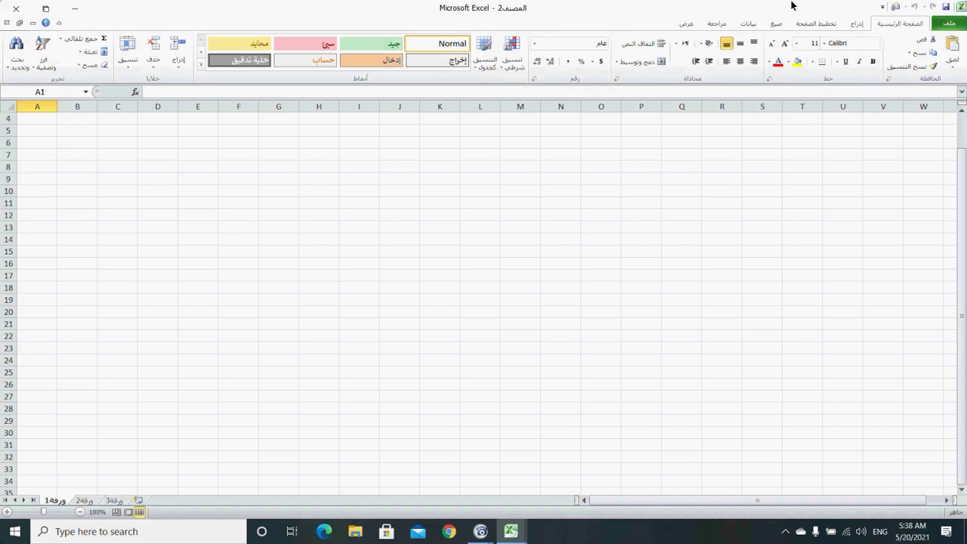
{"action": "left_click", "coordinate": [857, 24]}
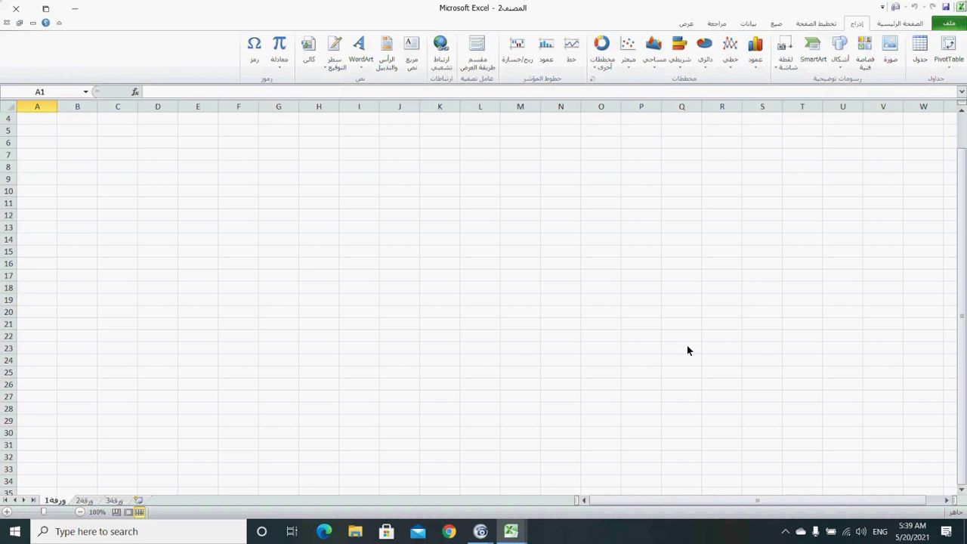
{"action": "left_click", "coordinate": [59, 23]}
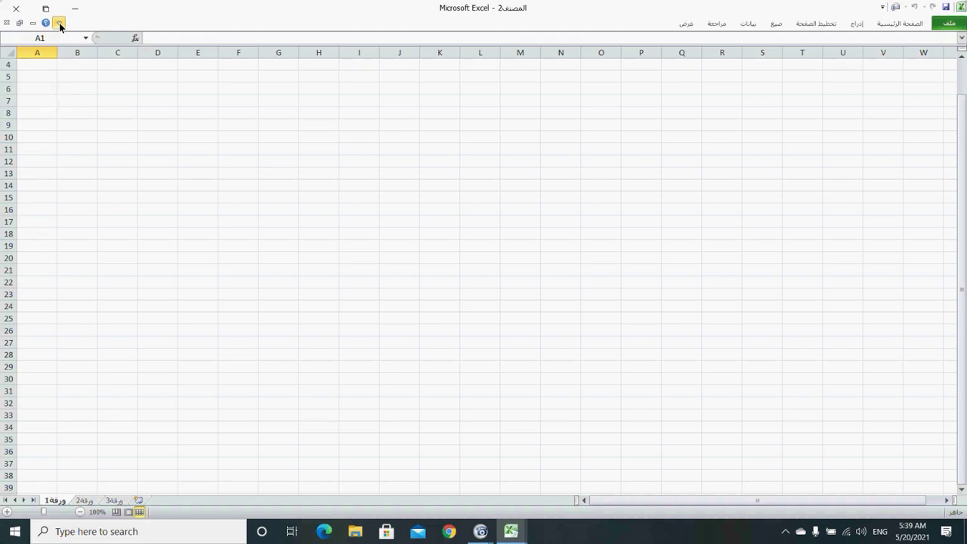
{"action": "left_click", "coordinate": [59, 22]}
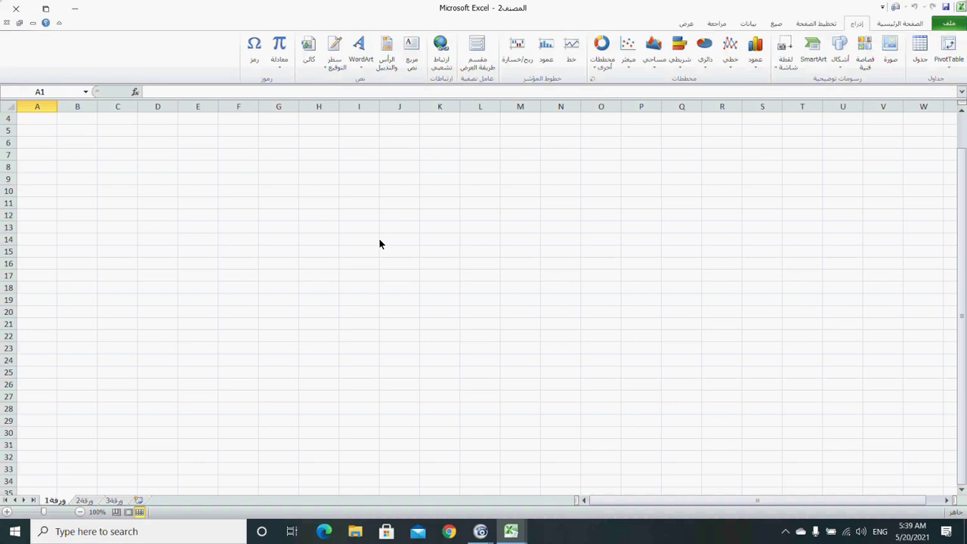
{"action": "key", "text": "ctrl+F1"}
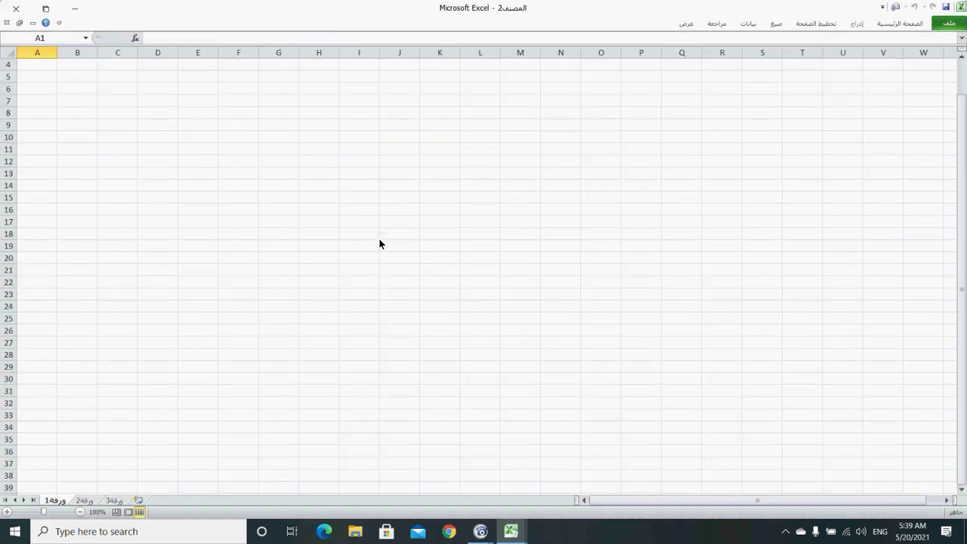
{"action": "key", "text": "ctrl+F1"}
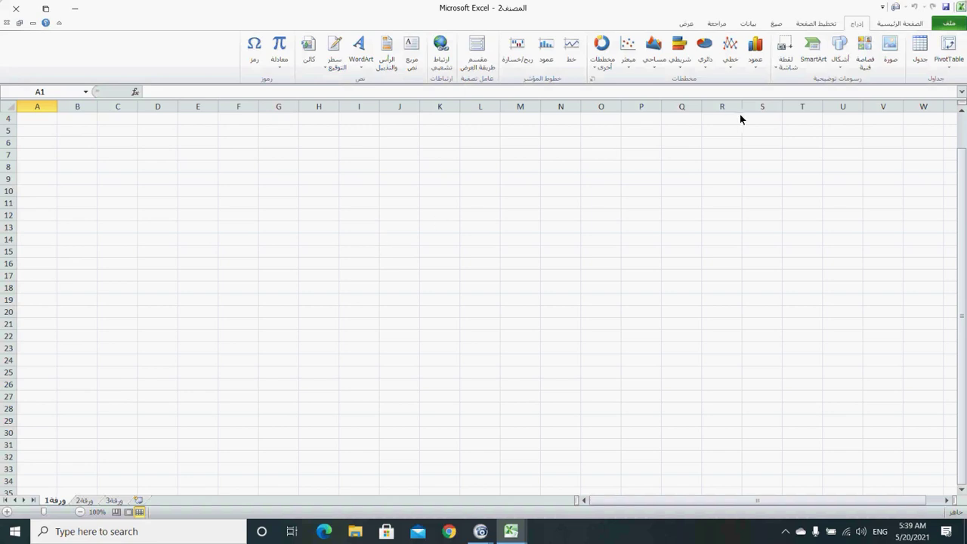
View the available chart types in the Insert Chart dialog and close it without inserting a chart
{"action": "left_click", "coordinate": [591, 79]}
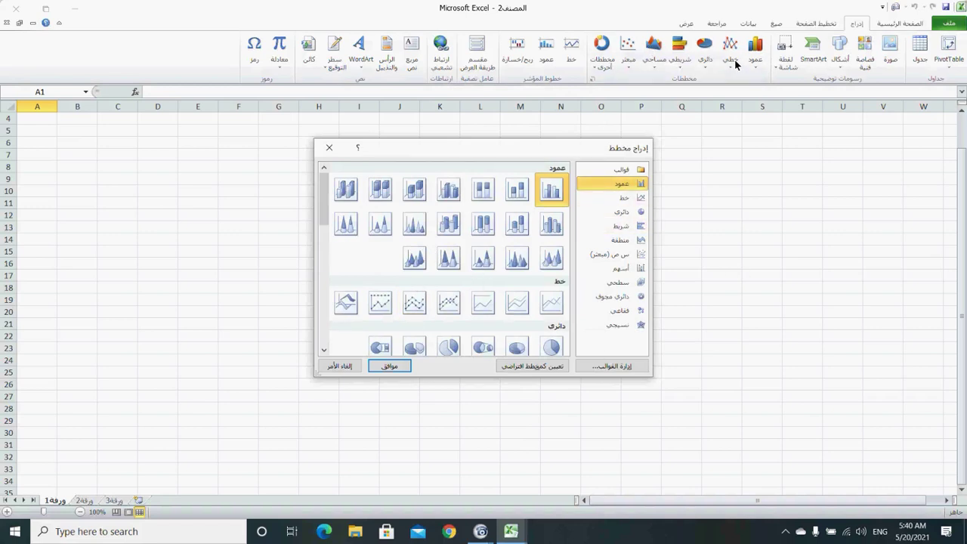
{"action": "left_click", "coordinate": [327, 148]}
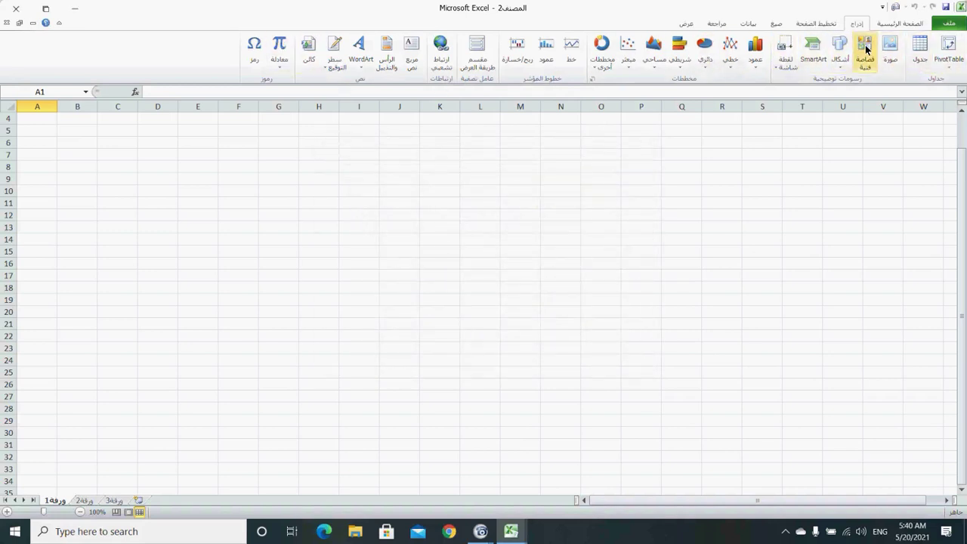
Try to open the detailed font settings for cell A1 in the second workbook
{"action": "left_click", "coordinate": [898, 25]}
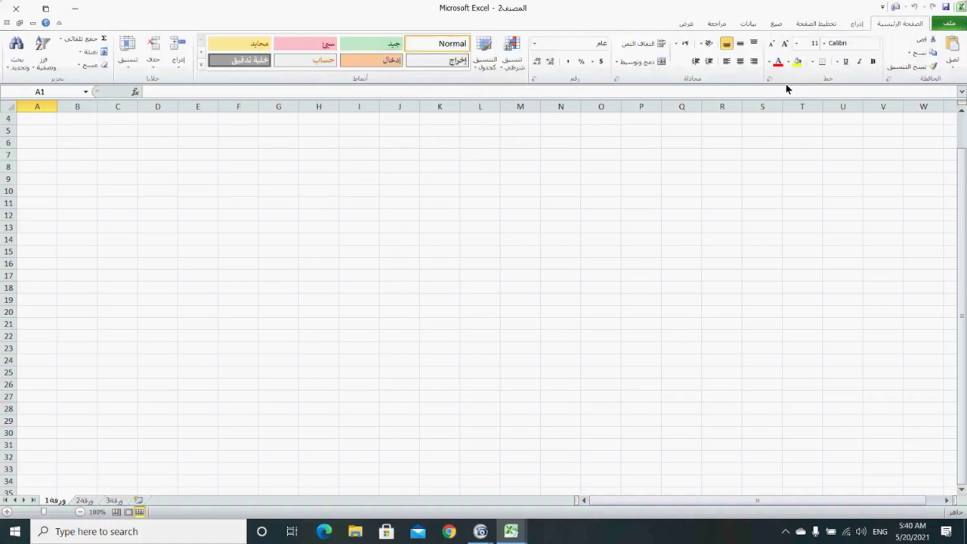
{"action": "key", "text": "ctrl+Home"}
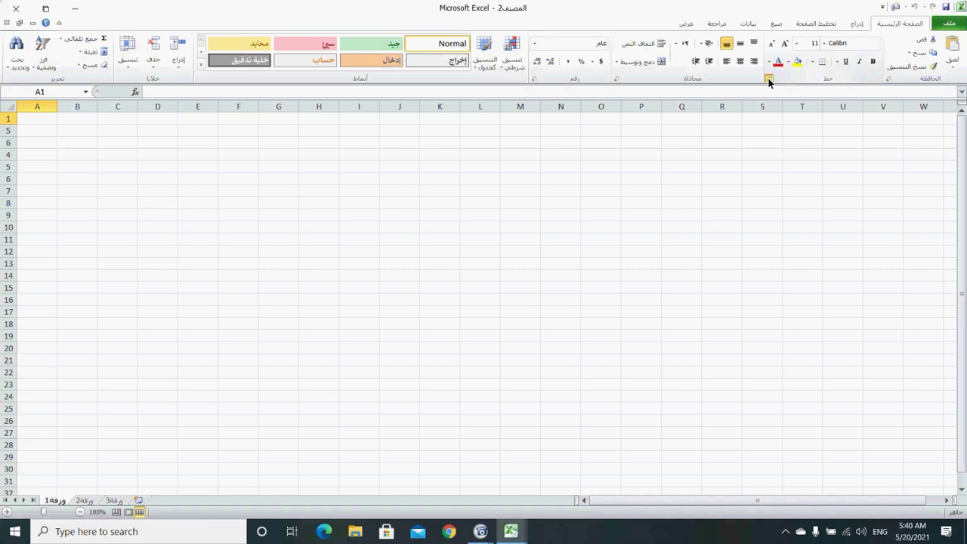
{"action": "left_click", "coordinate": [769, 79]}
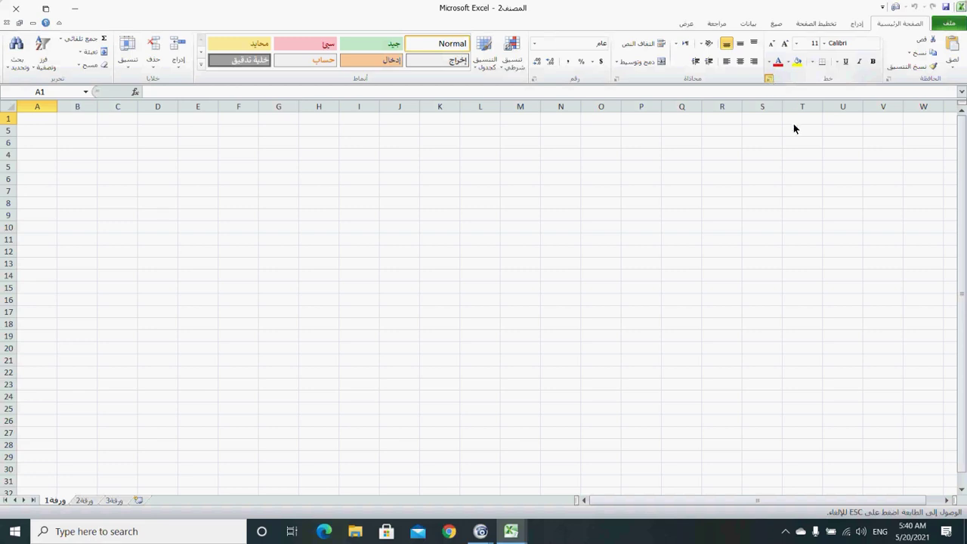
{"action": "left_click", "coordinate": [769, 80]}
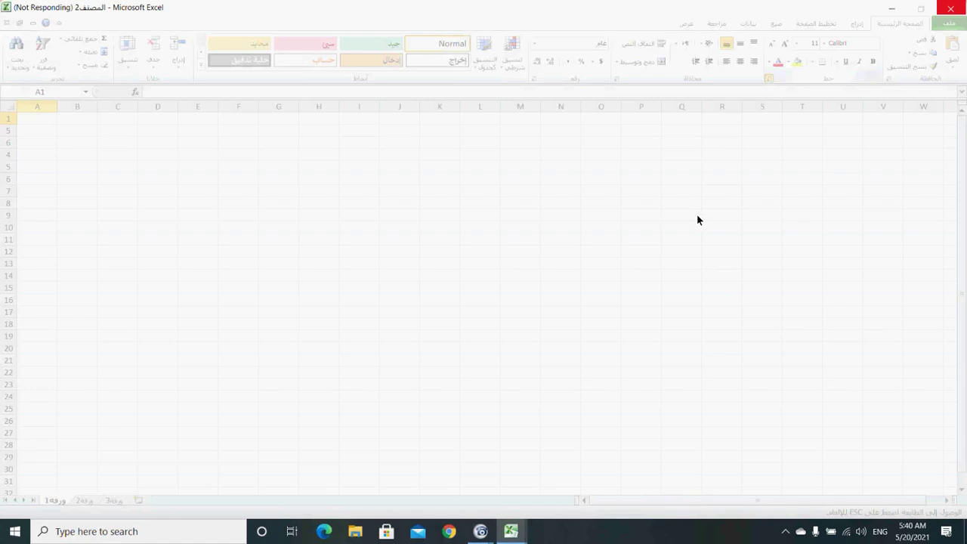
Switch to the first workbook, view the font settings for cell A1 in the Format Cells dialog, and accept them
{"action": "mouse_move", "coordinate": [512, 538]}
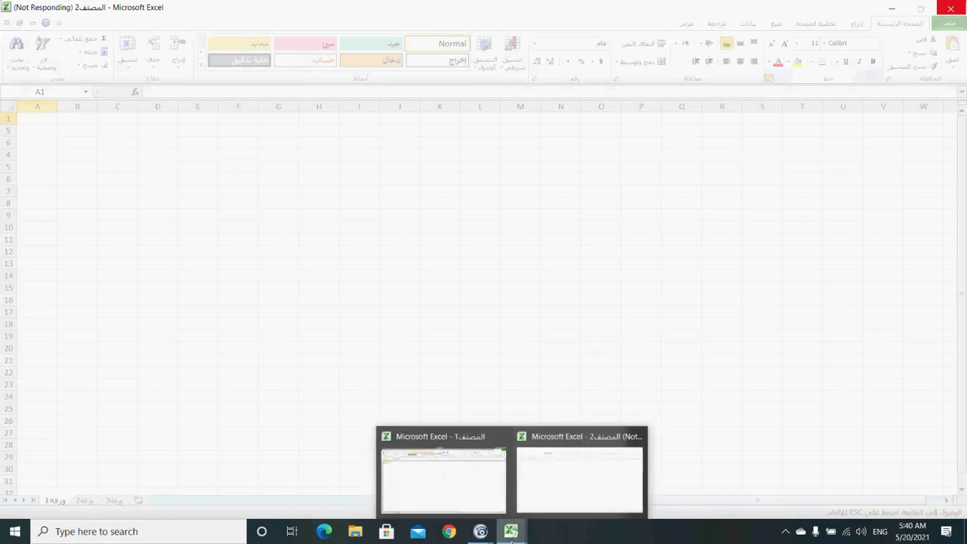
{"action": "left_click", "coordinate": [484, 476]}
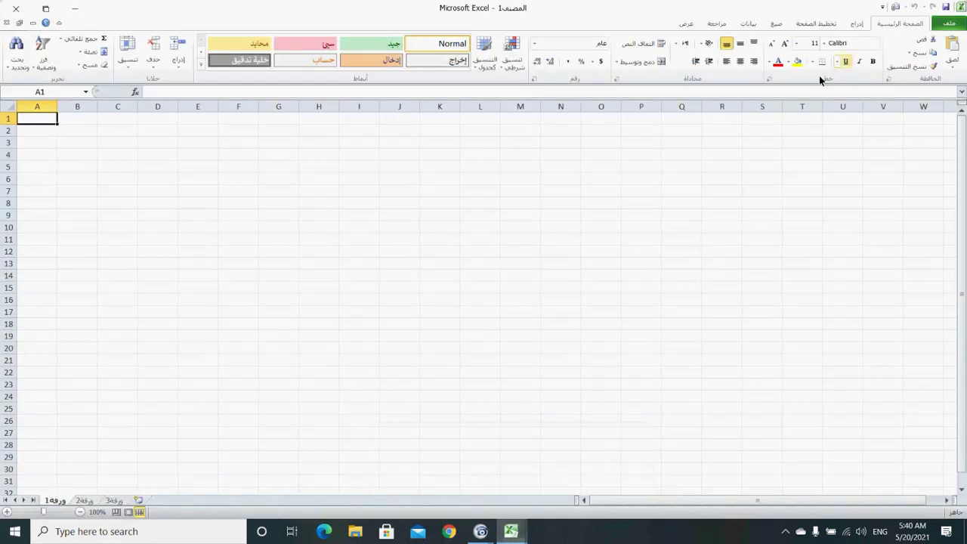
{"action": "left_click", "coordinate": [770, 78]}
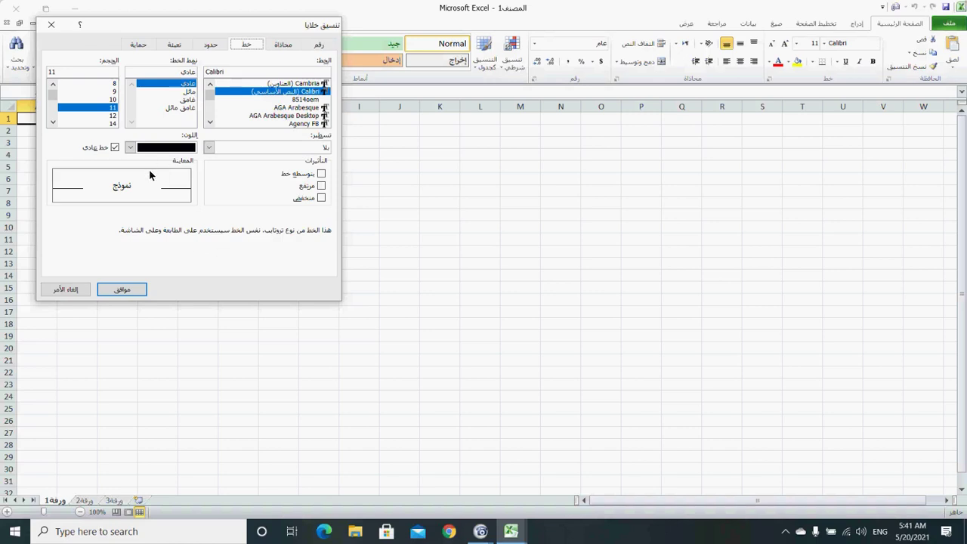
{"action": "left_click", "coordinate": [109, 288]}
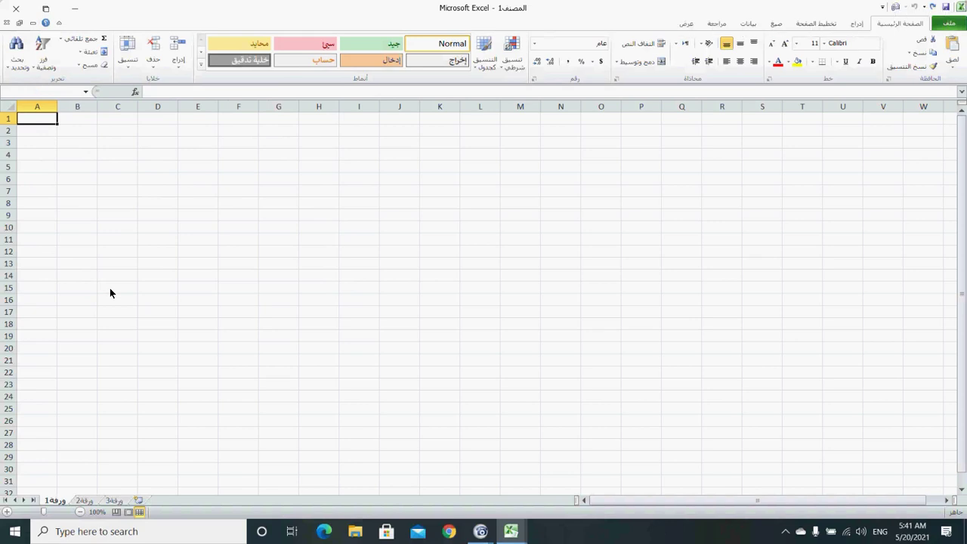
Start exiting the program twice, the second time with the Exit command, and cancel the save prompt both times
{"action": "key", "text": "alt+F4"}
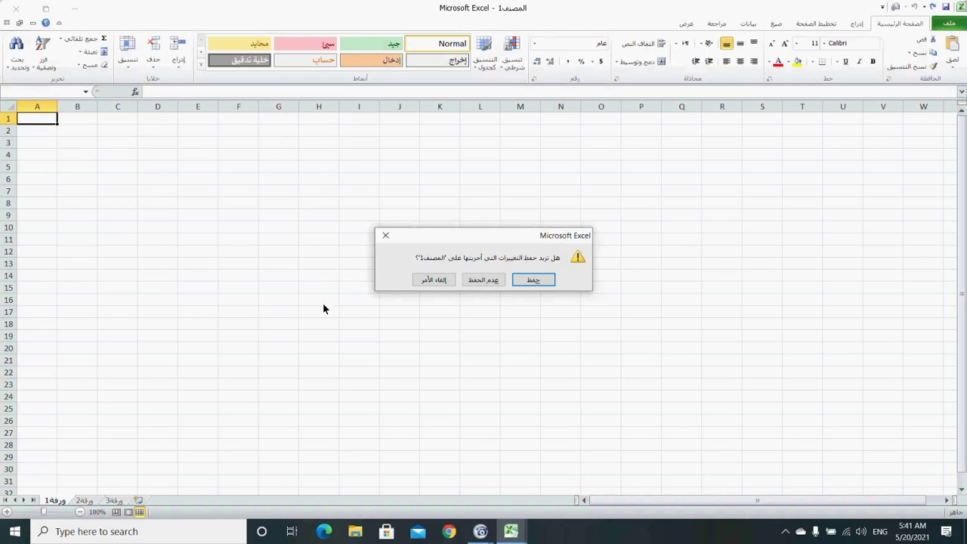
{"action": "left_click", "coordinate": [439, 280]}
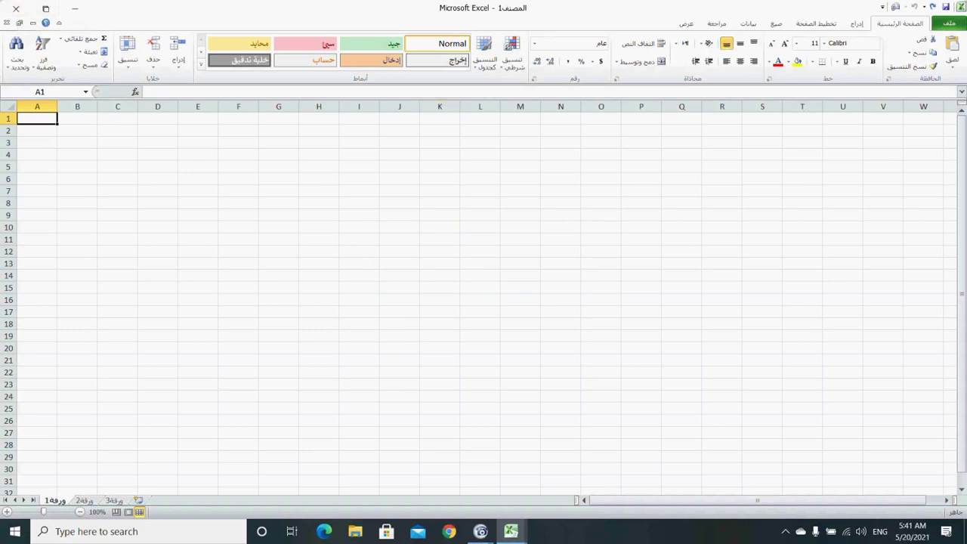
{"action": "left_click", "coordinate": [945, 25]}
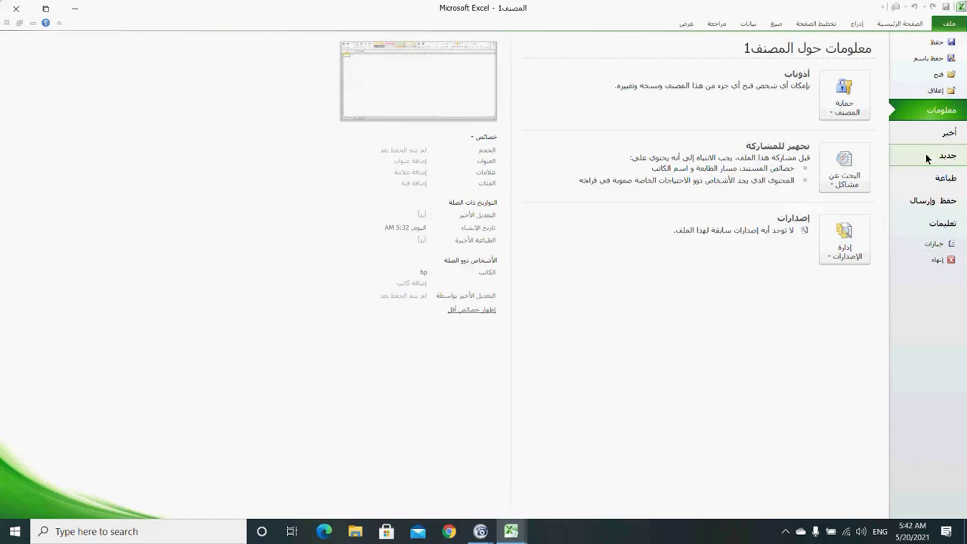
{"action": "left_click", "coordinate": [952, 266]}
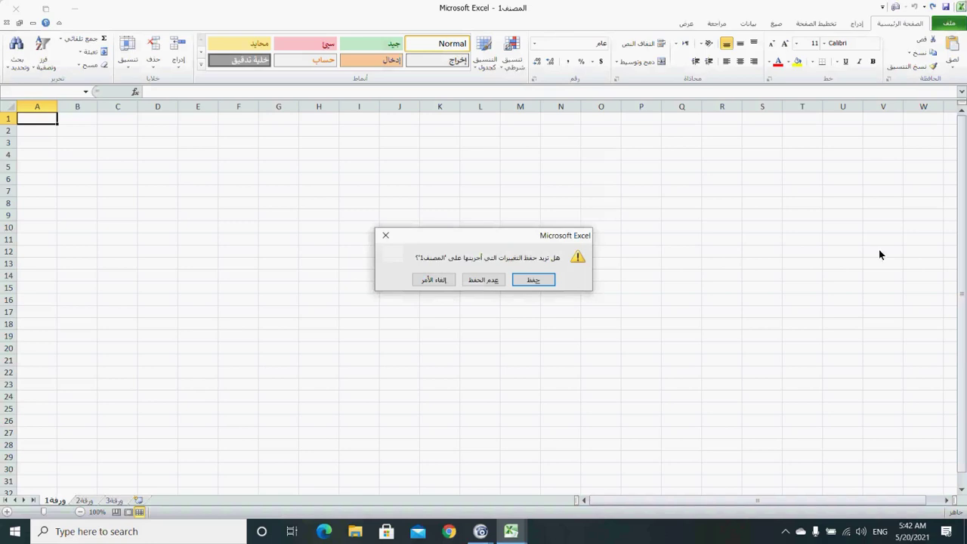
{"action": "left_click", "coordinate": [433, 283]}
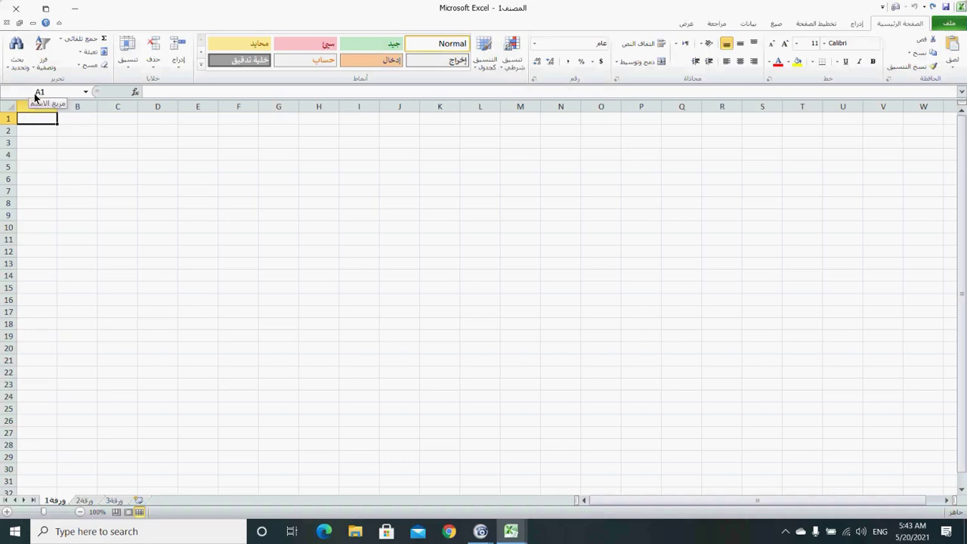
Select cells K13, AT31 and X1 in turn to examine how the Name Box identifies the active cell
{"action": "left_click", "coordinate": [430, 264]}
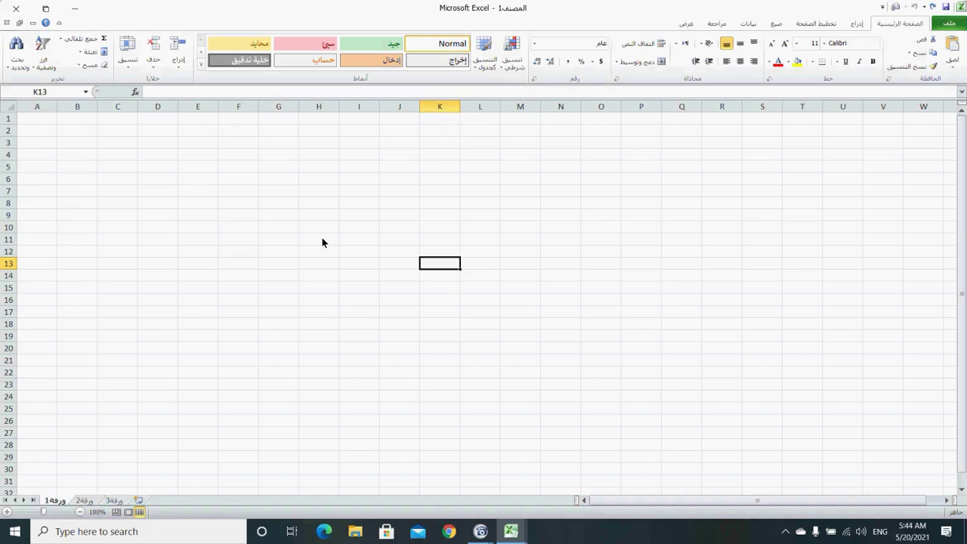
{"action": "left_click", "coordinate": [929, 501]}
{"action": "left_click", "coordinate": [926, 483]}
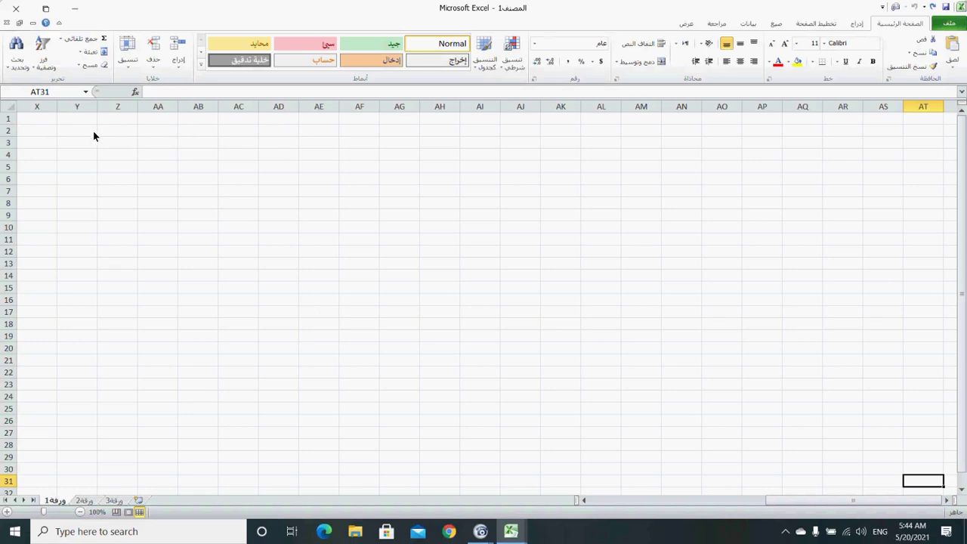
{"action": "left_click", "coordinate": [43, 121]}
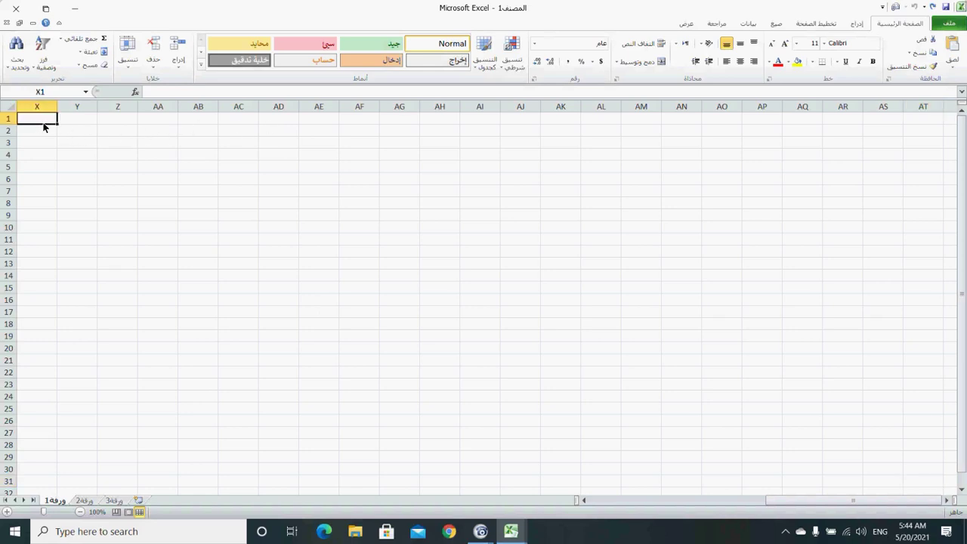
Go straight to cell A1 by entering its reference in the Name Box
{"action": "left_click", "coordinate": [50, 94]}
{"action": "type", "text": "a1"}
{"action": "key", "text": "Return"}
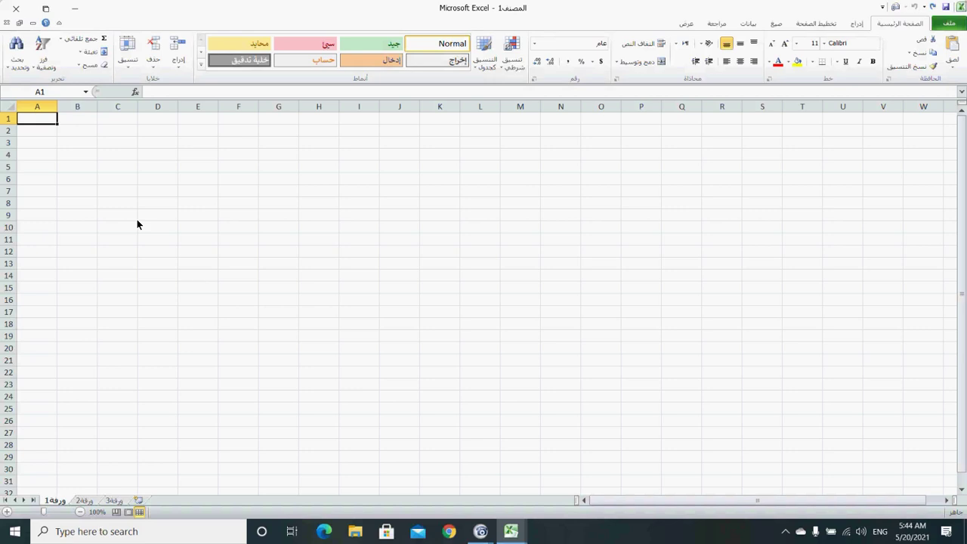
Try entering 25 in cell B2, erase it, and try a minus sign before clearing the entry again
{"action": "left_click", "coordinate": [77, 130]}
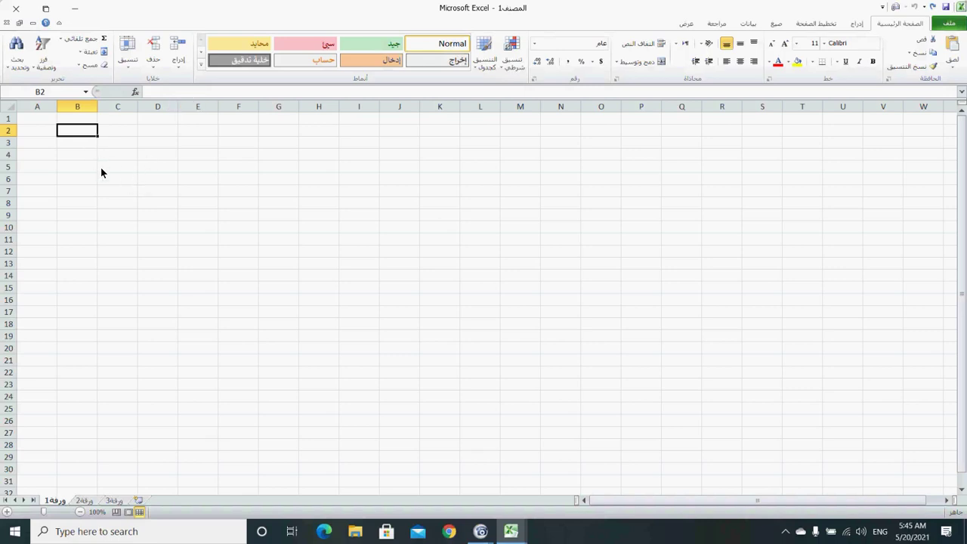
{"action": "type", "text": "25"}
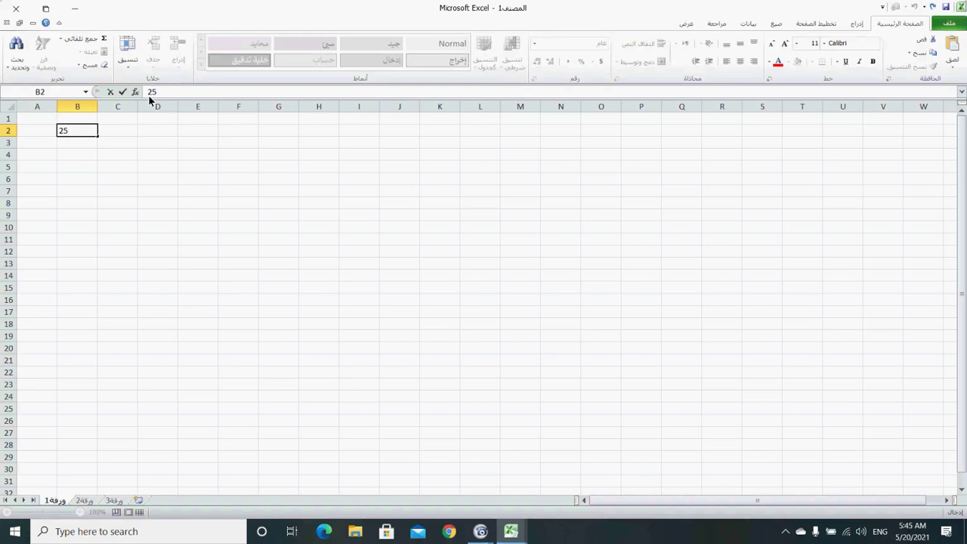
{"action": "key", "text": "BackSpace"}
{"action": "key", "text": "BackSpace"}
{"action": "type", "text": "x"}
{"action": "key", "text": "BackSpace"}
{"action": "type", "text": "-"}
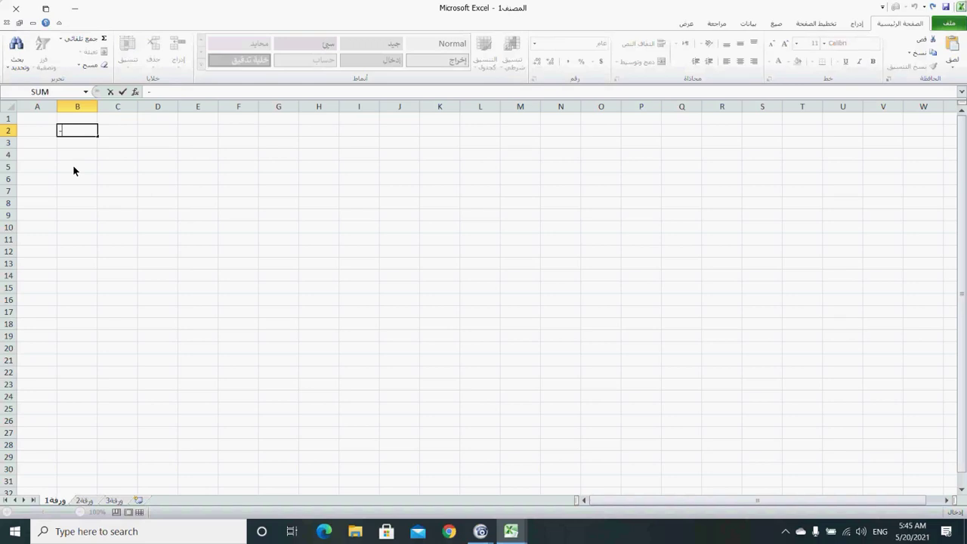
{"action": "key", "text": "BackSpace"}
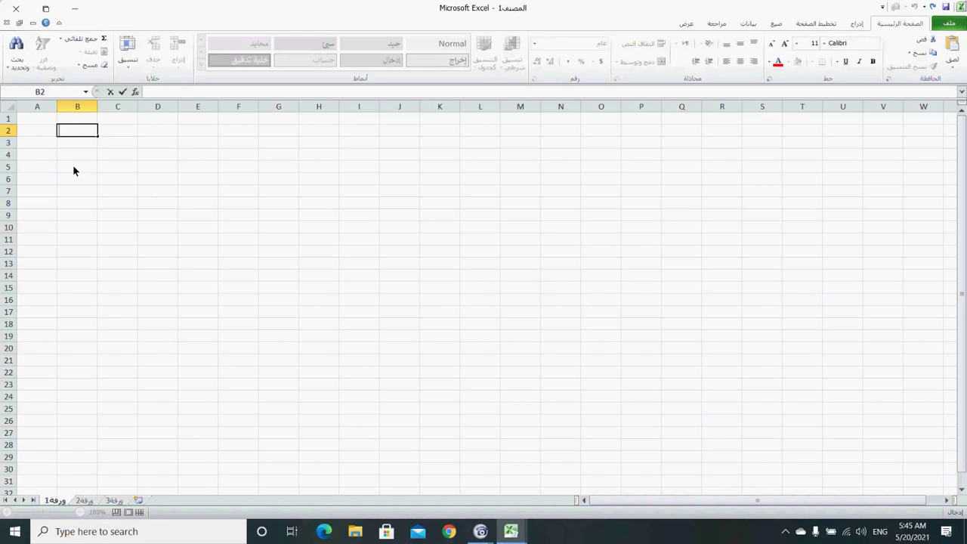
Enter the formula =2000+2 in cell B2 and reselect the cell to view its formula
{"action": "type", "text": "=2"}
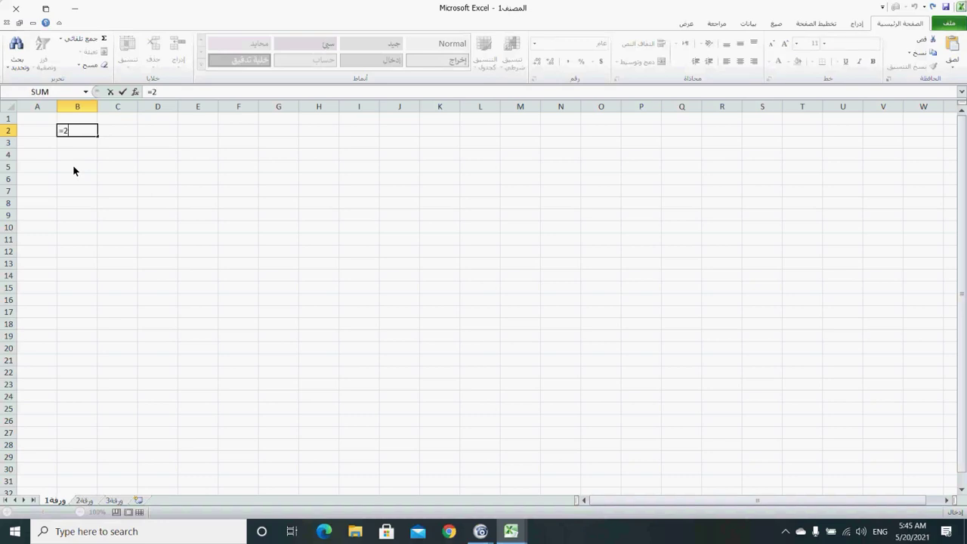
{"action": "type", "text": "000+2"}
{"action": "key", "text": "Return"}
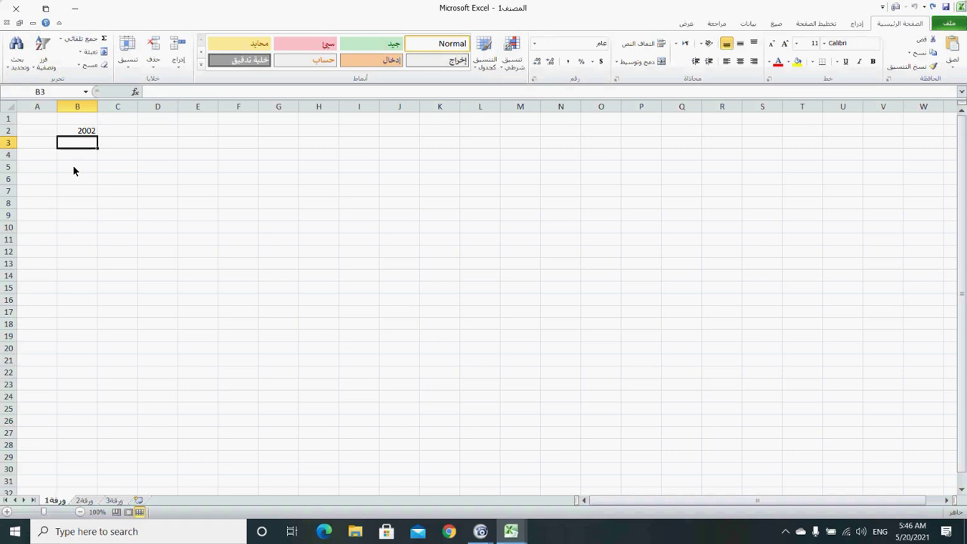
{"action": "key", "text": "Up"}
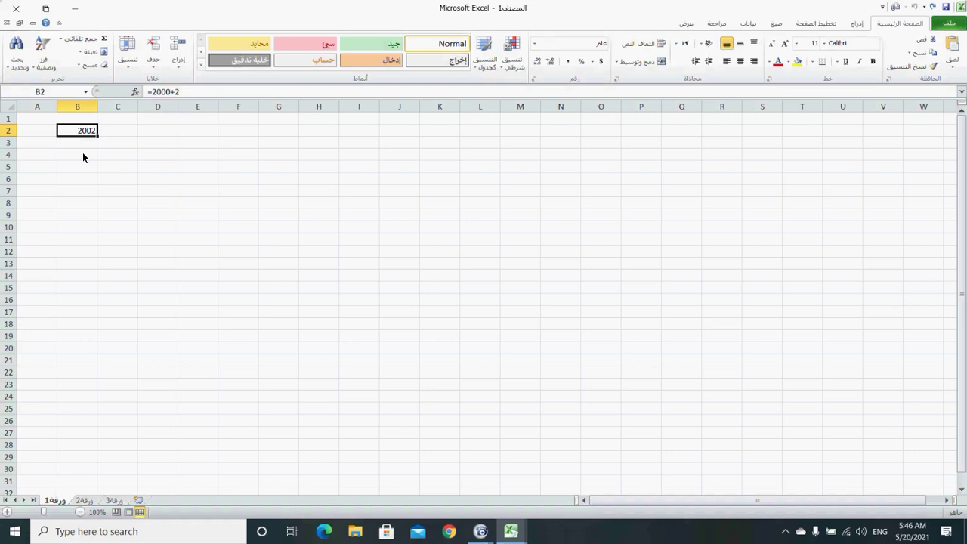
Enter 8 in cell G8 and 5 in cell H8
{"action": "left_click", "coordinate": [287, 201]}
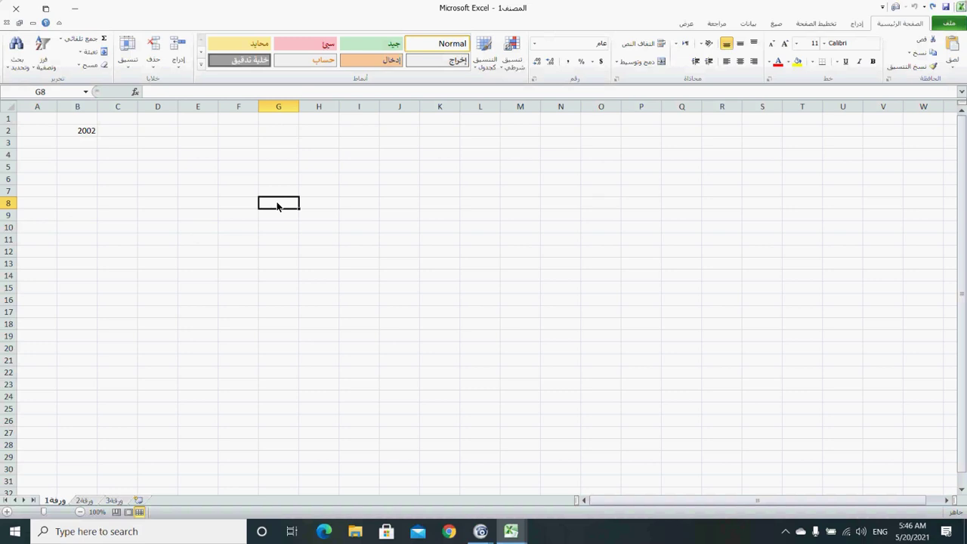
{"action": "type", "text": "8"}
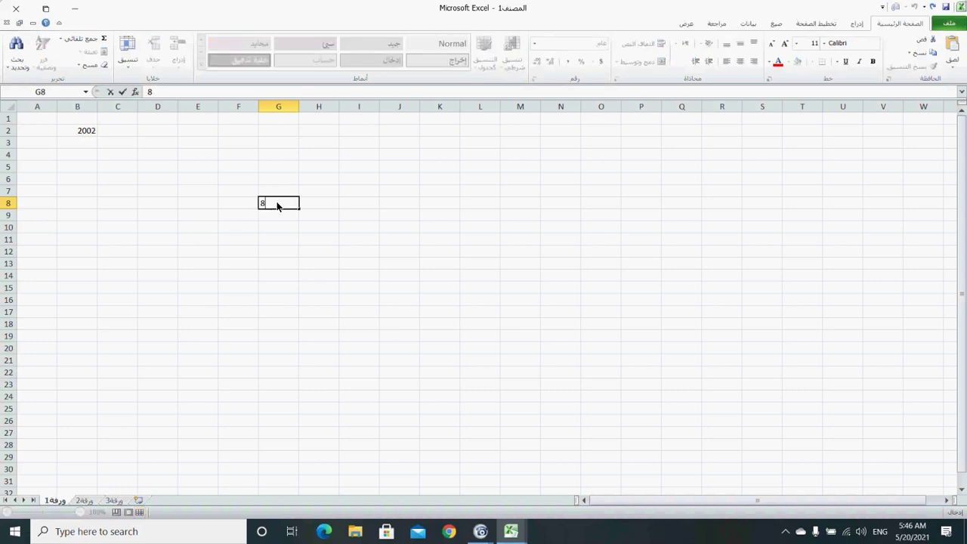
{"action": "left_click", "coordinate": [329, 211]}
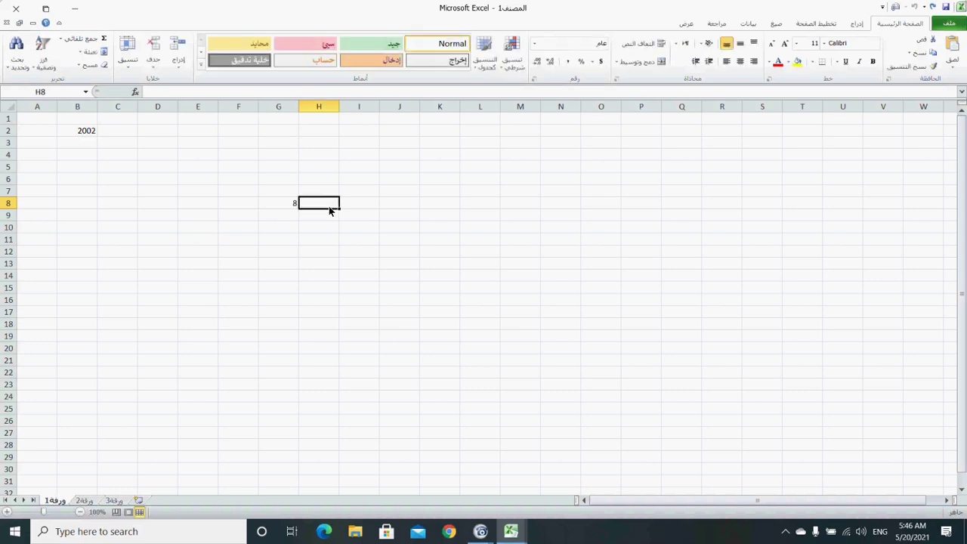
{"action": "type", "text": "5"}
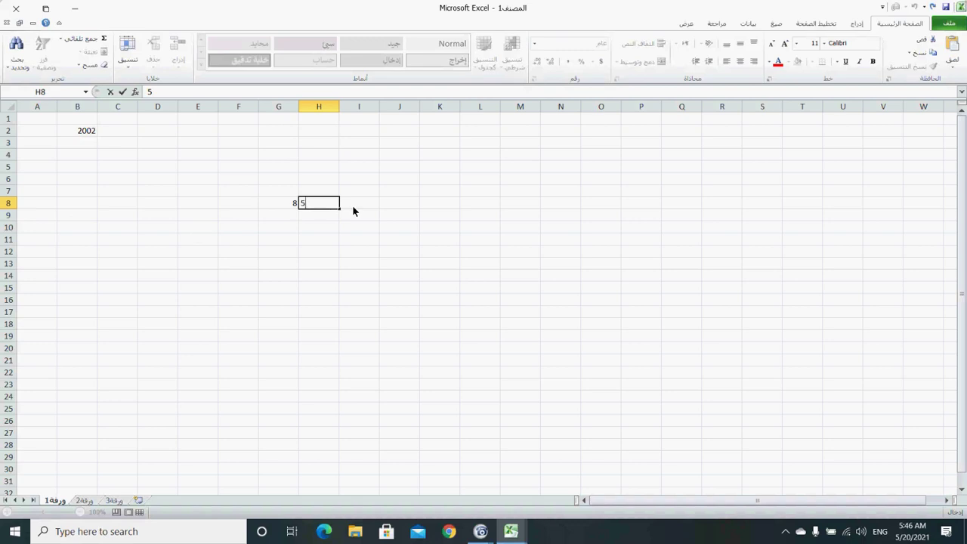
Add the two numbers with the formula =G8+H8 in cell I8 and reselect the cell to view its formula
{"action": "left_click", "coordinate": [354, 211]}
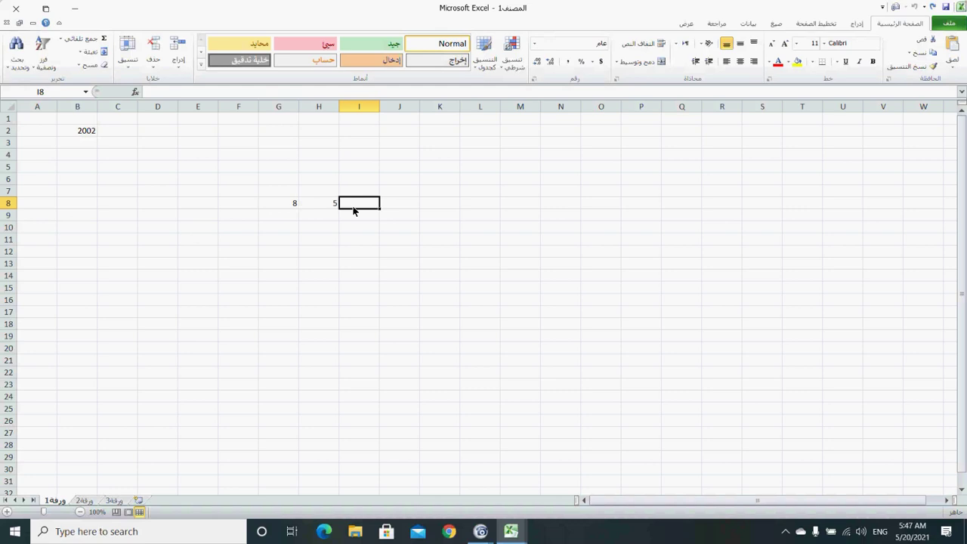
{"action": "type", "text": "="}
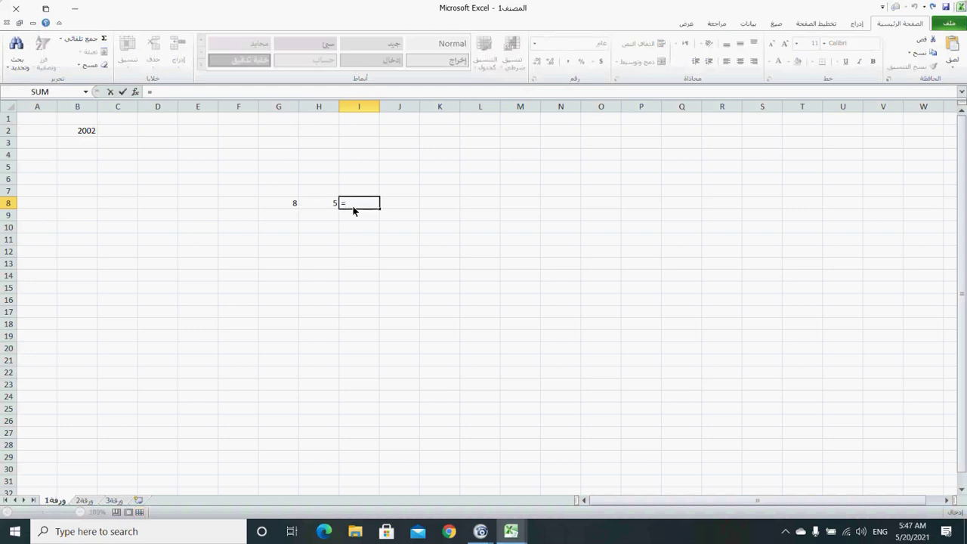
{"action": "left_click", "coordinate": [275, 208]}
{"action": "type", "text": "+"}
{"action": "left_click", "coordinate": [311, 209]}
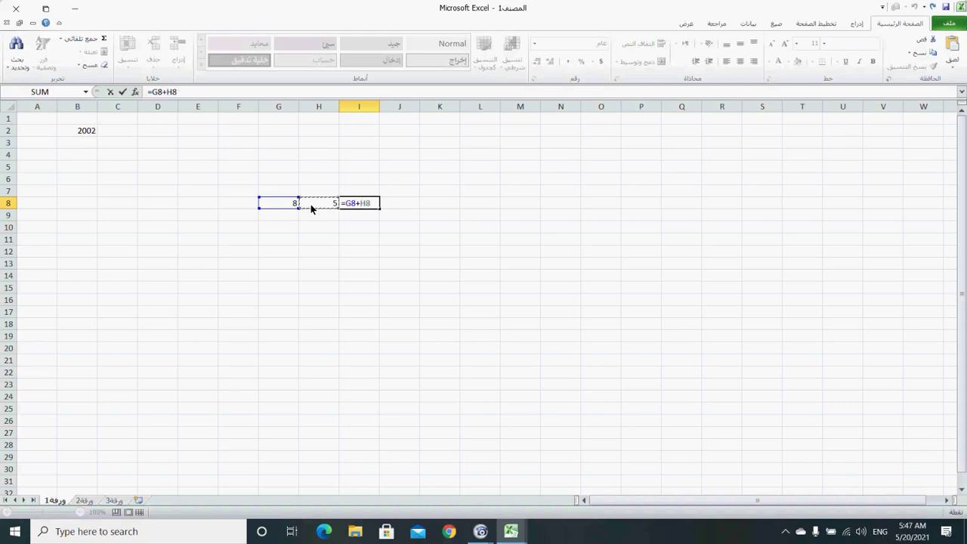
{"action": "key", "text": "Return"}
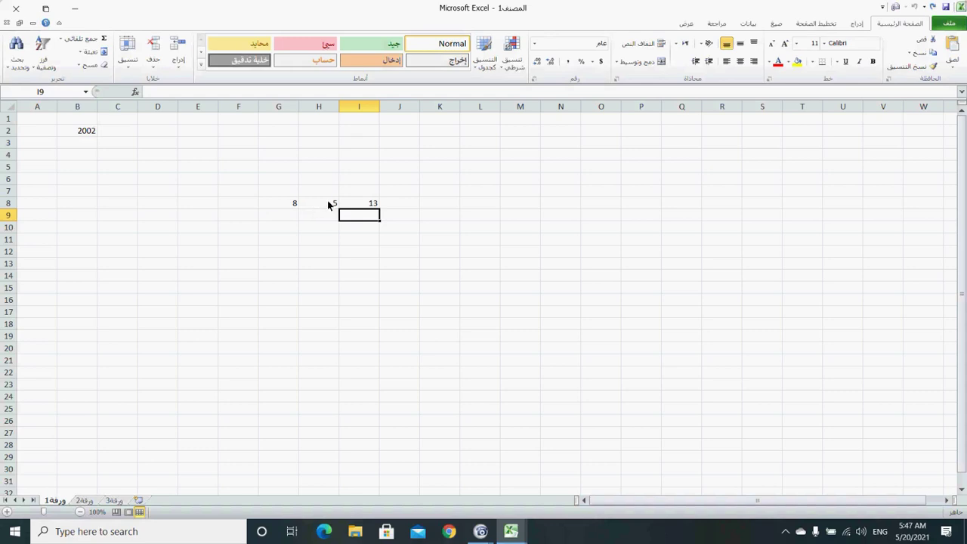
{"action": "left_click", "coordinate": [364, 204]}
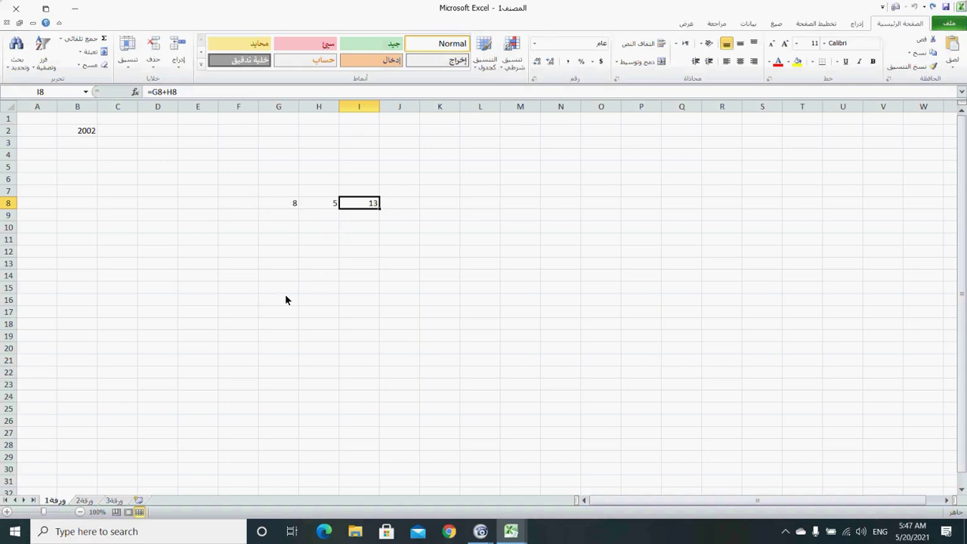
Enter 5 in cell M13 and 7 in cell O18
{"action": "left_click", "coordinate": [524, 265]}
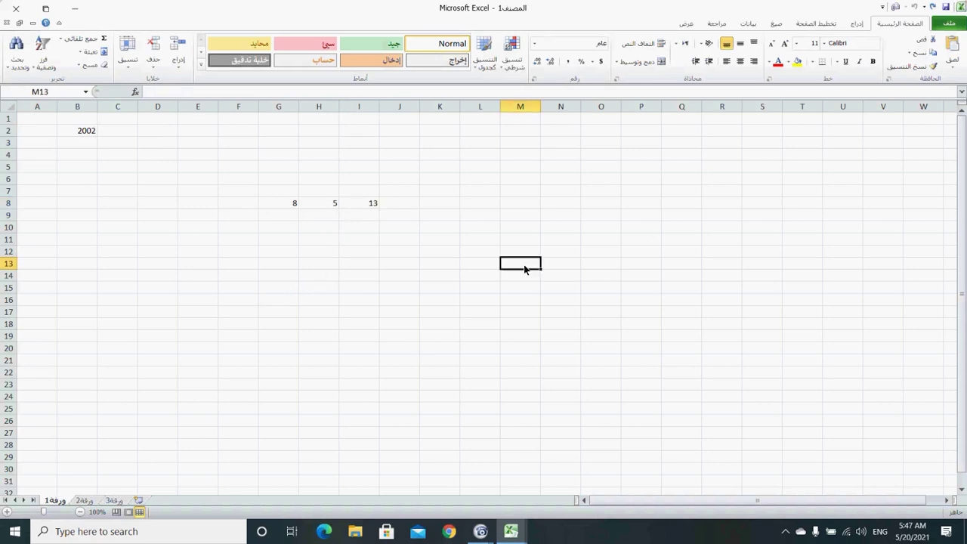
{"action": "type", "text": "5"}
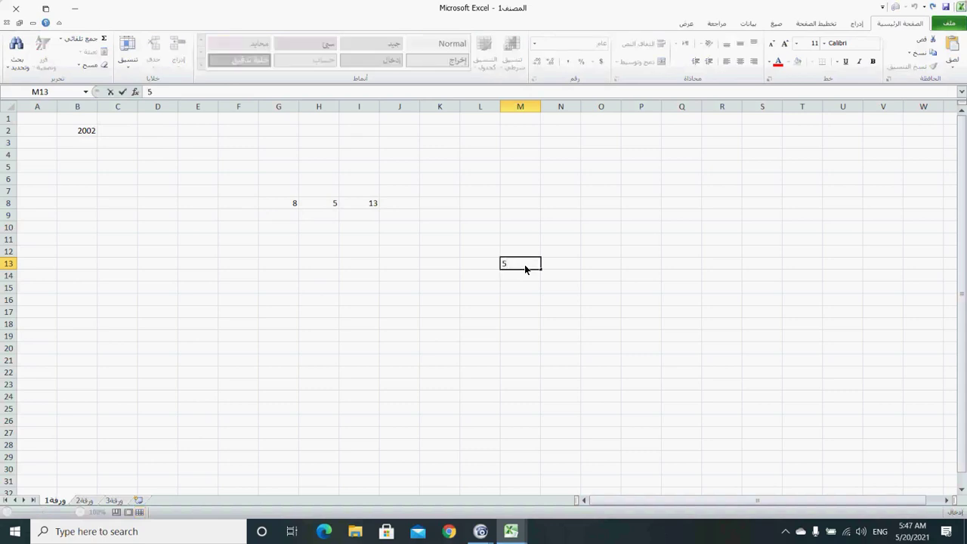
{"action": "left_click", "coordinate": [605, 324]}
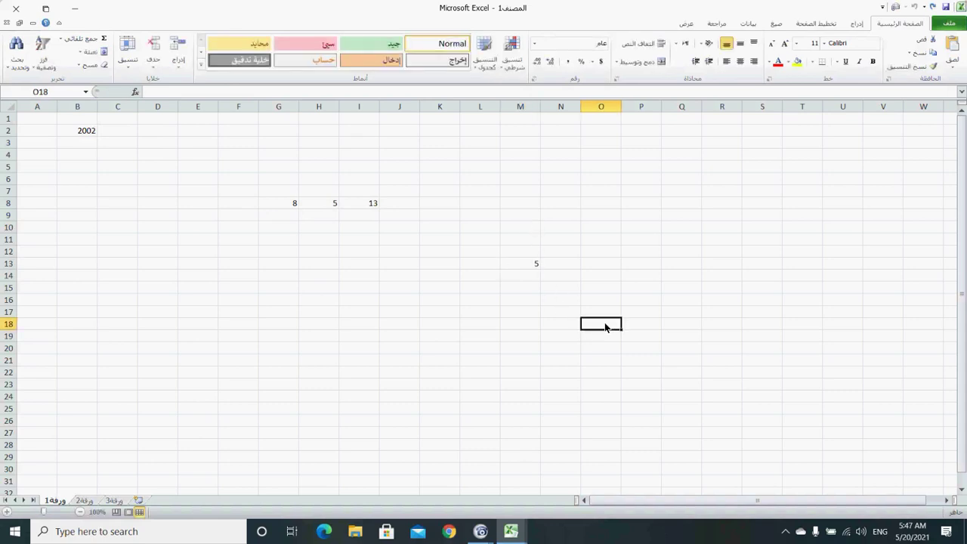
{"action": "type", "text": "7"}
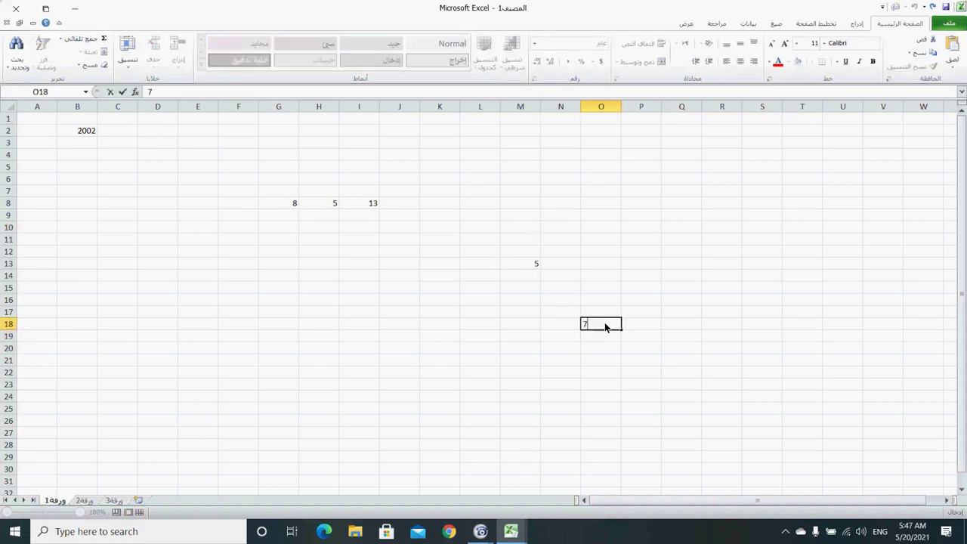
Enter a formula in cell Q15 that adds cells M13 and O18, and reselect the cell to view it
{"action": "left_click", "coordinate": [690, 291]}
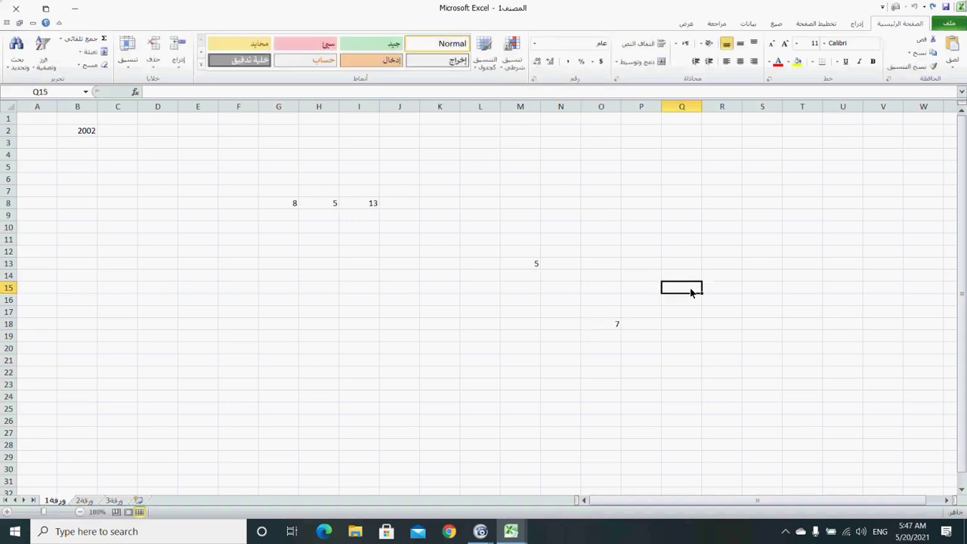
{"action": "type", "text": "="}
{"action": "left_click", "coordinate": [527, 271]}
{"action": "type", "text": "+"}
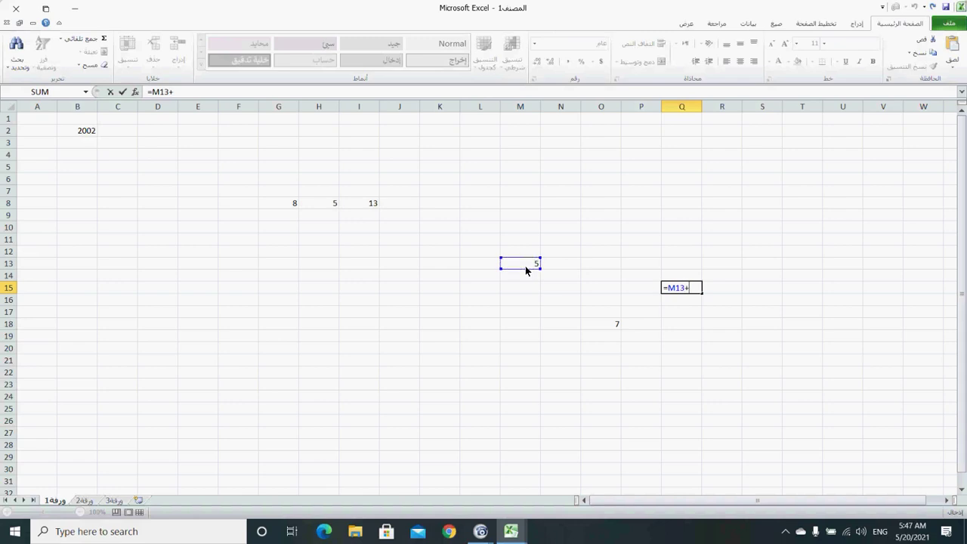
{"action": "left_click", "coordinate": [608, 325]}
{"action": "key", "text": "Return"}
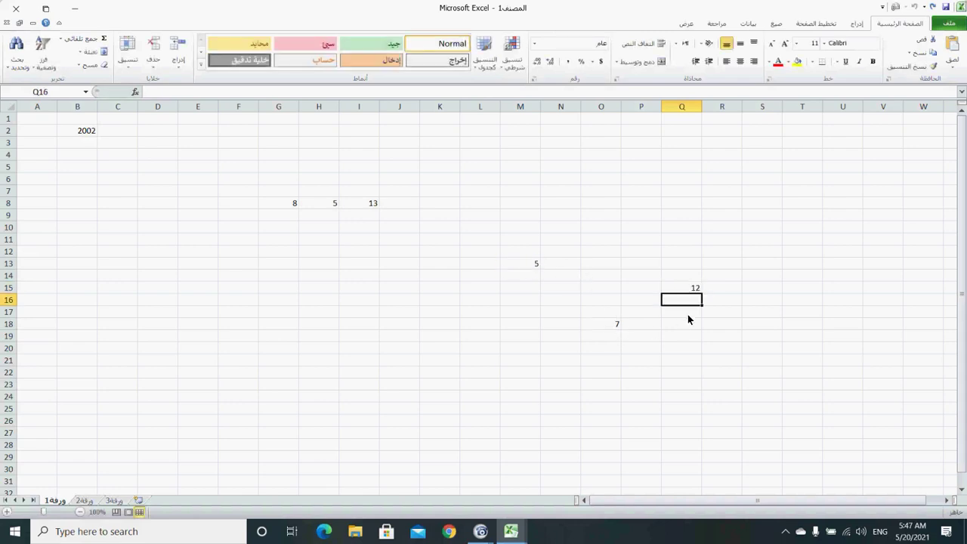
{"action": "left_click", "coordinate": [674, 289]}
Change the value of cell M13 to 10
{"action": "left_click", "coordinate": [527, 266]}
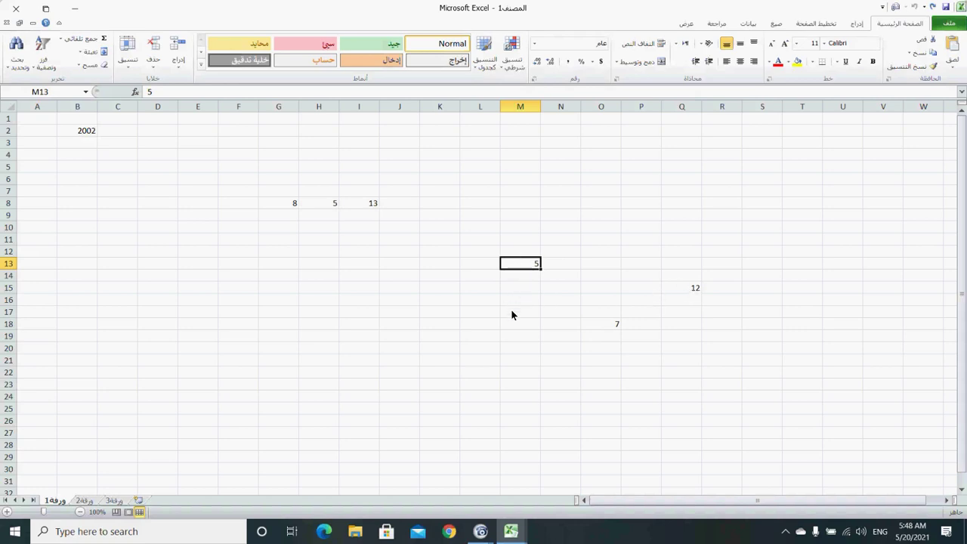
{"action": "type", "text": "10"}
{"action": "key", "text": "Return"}
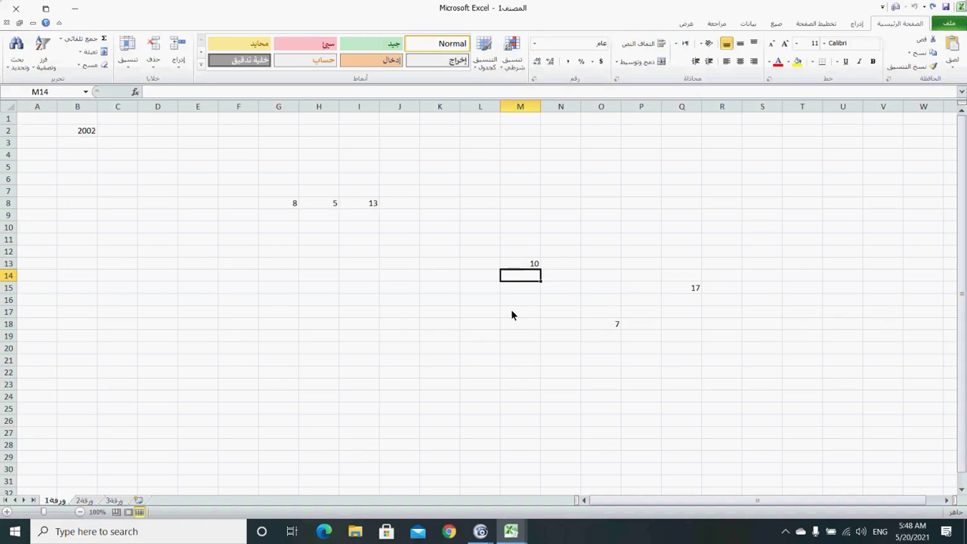
Change the value of cell O18 to 10
{"action": "left_click", "coordinate": [606, 320]}
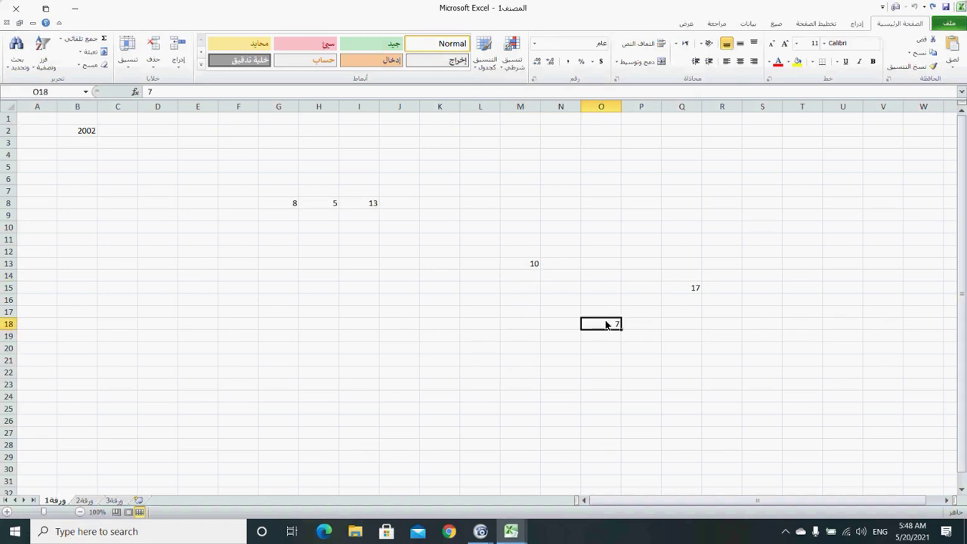
{"action": "type", "text": "10"}
{"action": "left_click", "coordinate": [601, 347]}
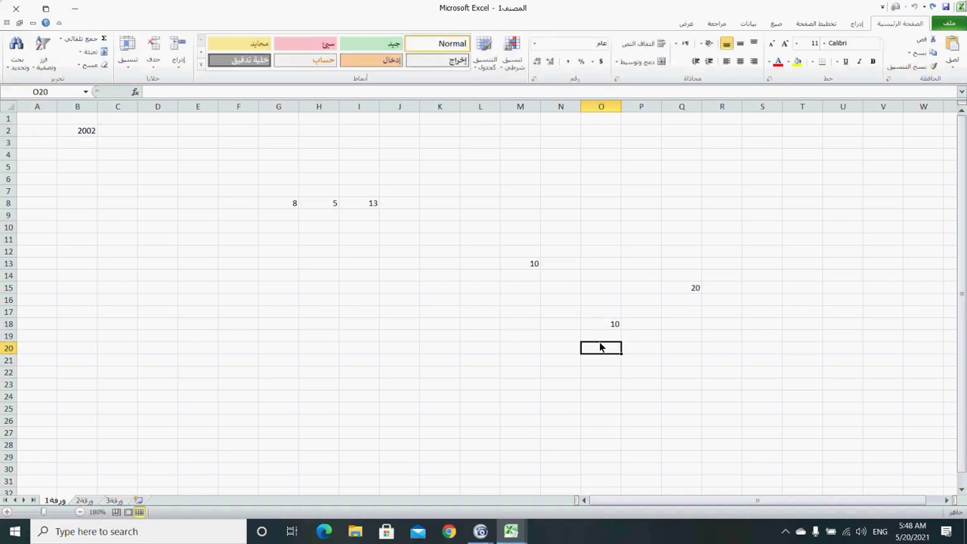
Enter the values 2, 4, 6 and 8 down cells G9 to G12
{"action": "left_click", "coordinate": [284, 222]}
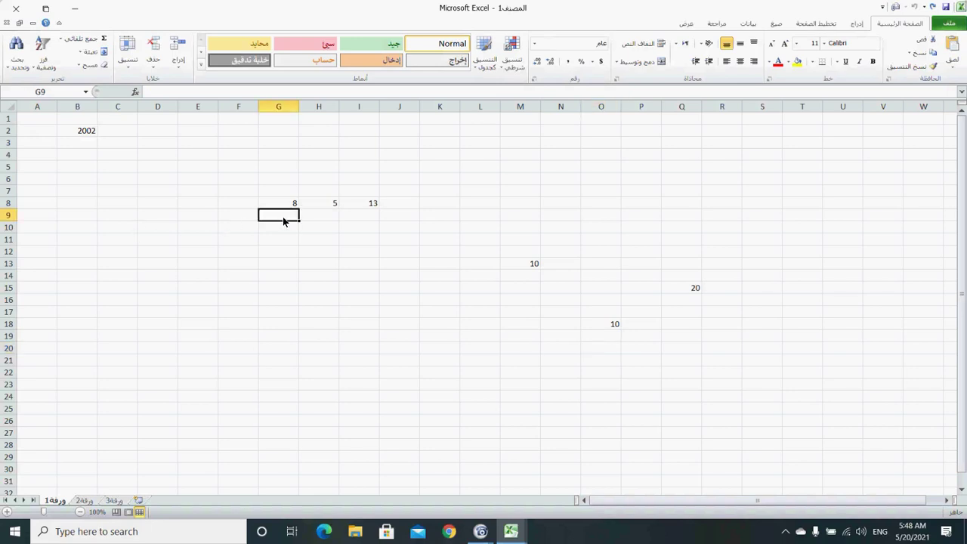
{"action": "type", "text": "2"}
{"action": "key", "text": "Return"}
{"action": "type", "text": "4"}
{"action": "key", "text": "Return"}
{"action": "type", "text": "6"}
{"action": "key", "text": "Return"}
{"action": "type", "text": "8"}
Enter the values 1, 2, 3 and 4 down cells H9 to H12
{"action": "left_click", "coordinate": [310, 217]}
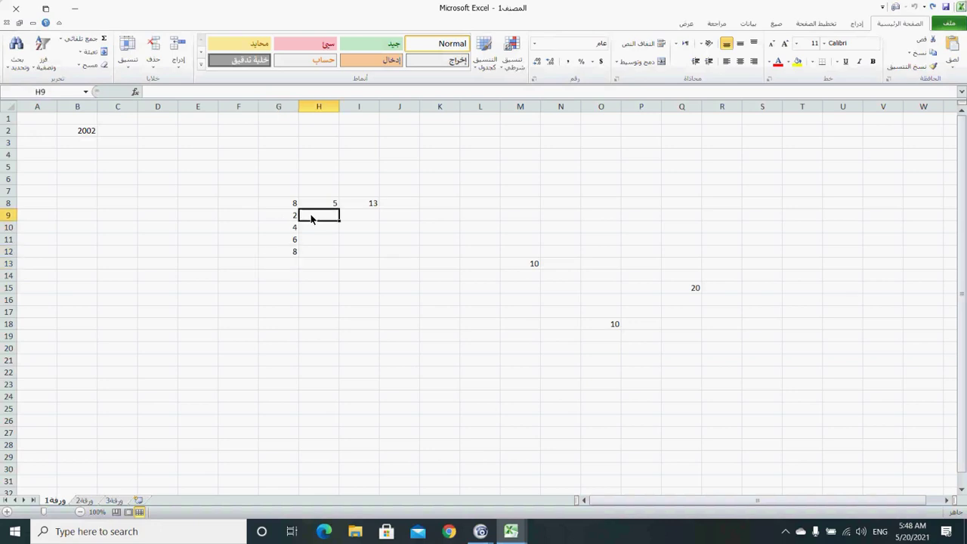
{"action": "type", "text": "1"}
{"action": "key", "text": "Return"}
{"action": "type", "text": "2"}
{"action": "key", "text": "Return"}
{"action": "type", "text": "3"}
{"action": "key", "text": "Return"}
{"action": "type", "text": "4"}
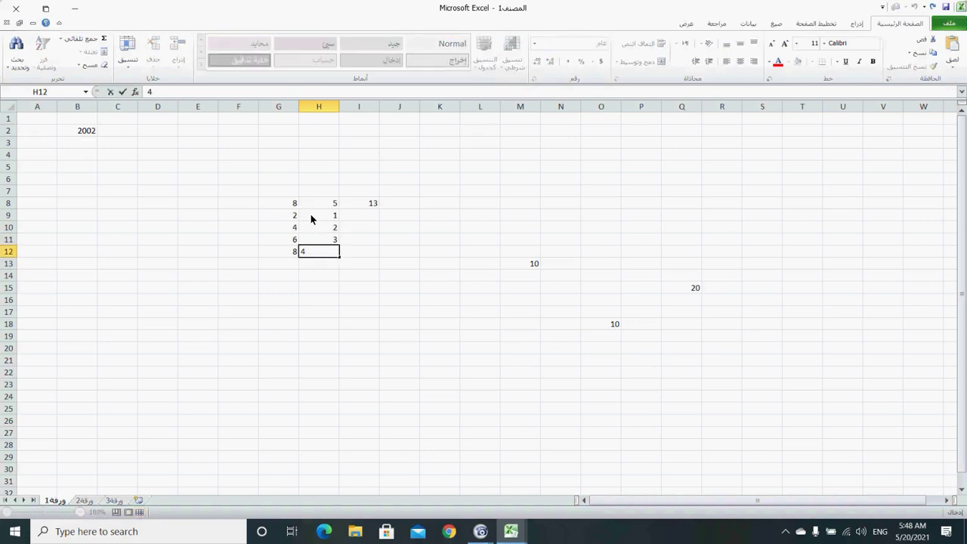
{"action": "key", "text": "Return"}
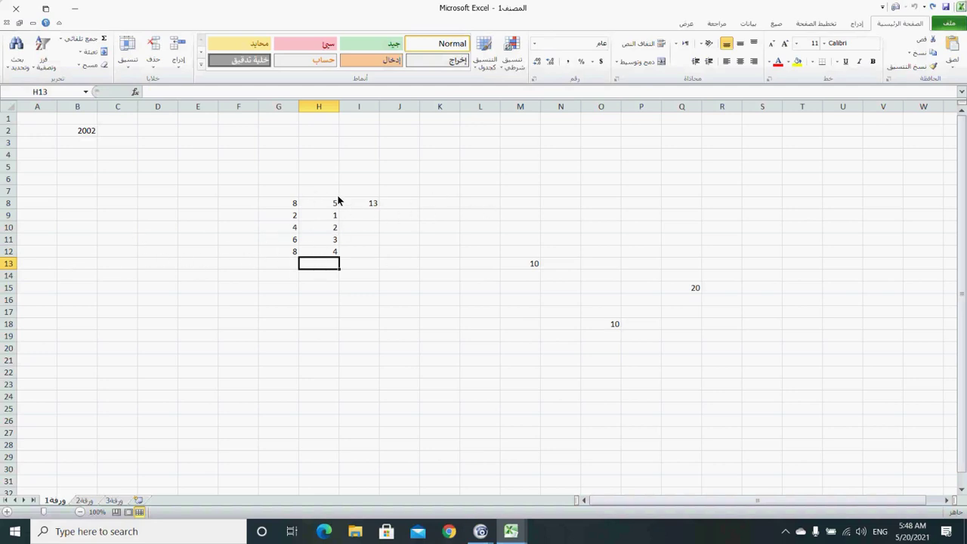
Fill the addition formula of cell I8 down through cell I12
{"action": "left_click", "coordinate": [353, 219]}
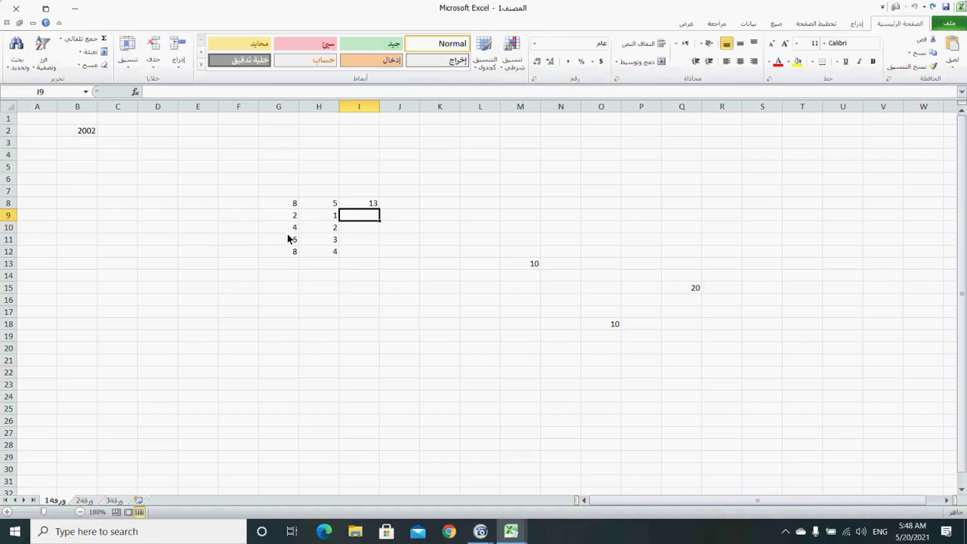
{"action": "left_click", "coordinate": [359, 207]}
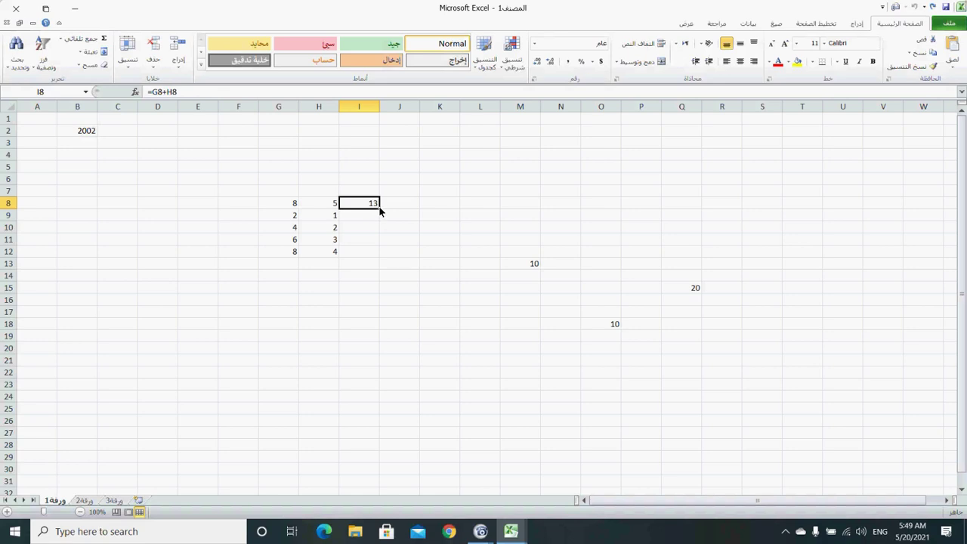
{"action": "left_click_drag", "start_coordinate": [380, 211], "coordinate": [380, 210]}
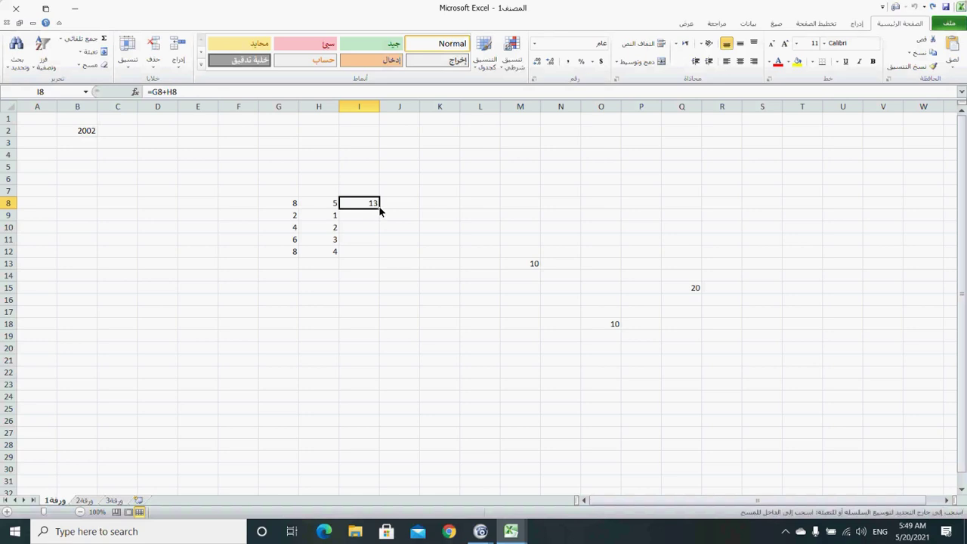
{"action": "left_click_drag", "start_coordinate": [380, 211], "coordinate": [380, 259]}
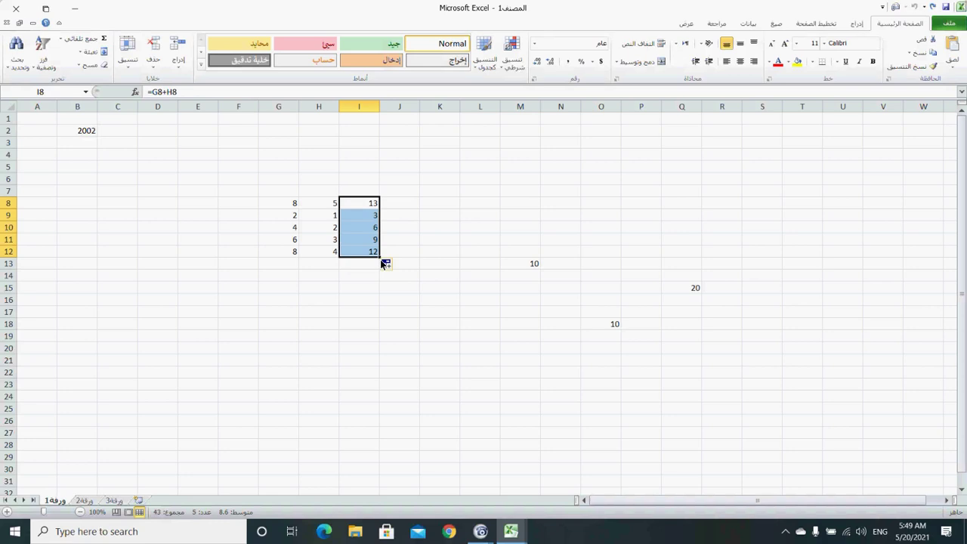
Examine the formulas in cells I8, I9, I10 and I12 to compare their row references
{"action": "left_click", "coordinate": [354, 205]}
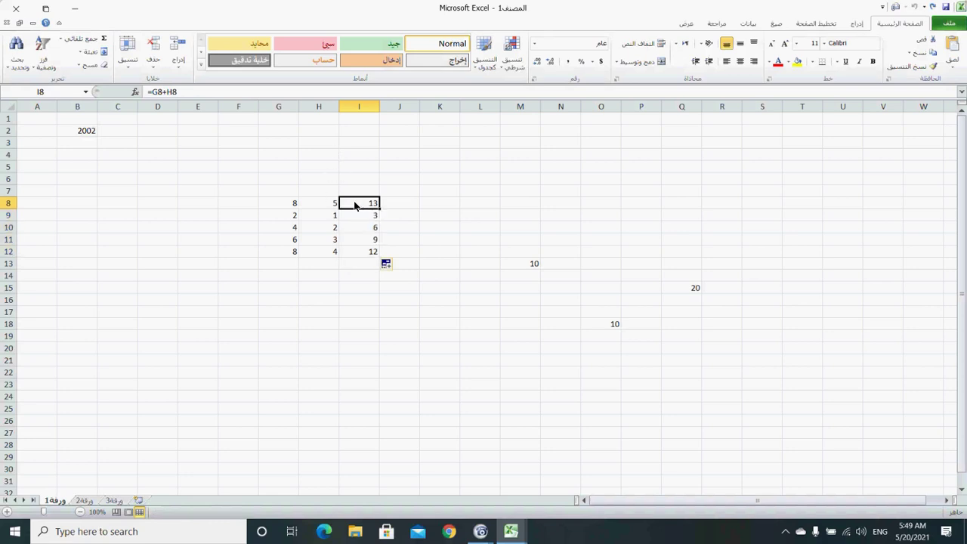
{"action": "left_click", "coordinate": [356, 215]}
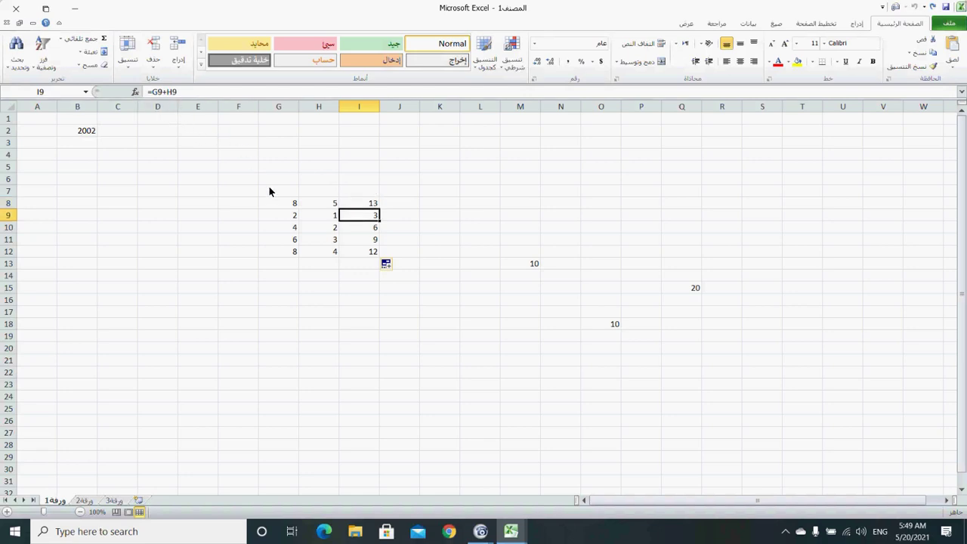
{"action": "left_click", "coordinate": [356, 226]}
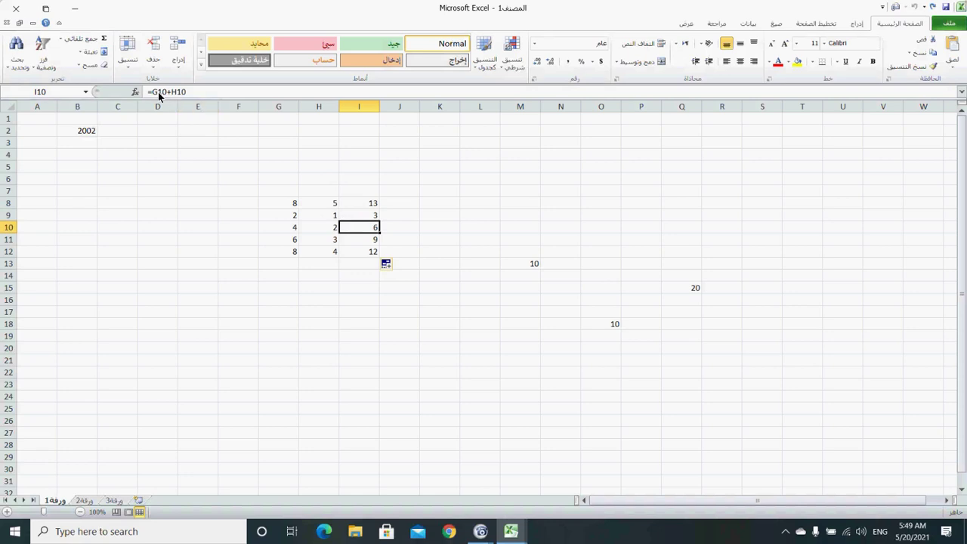
{"action": "left_click", "coordinate": [361, 254]}
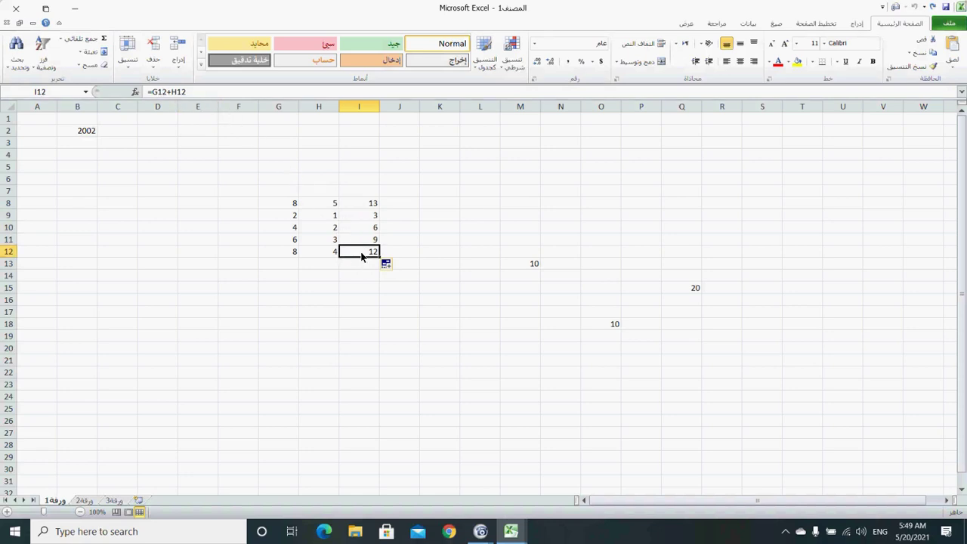
Enter 5 in cell E8 and fill it down through cell E25
{"action": "left_click", "coordinate": [189, 210]}
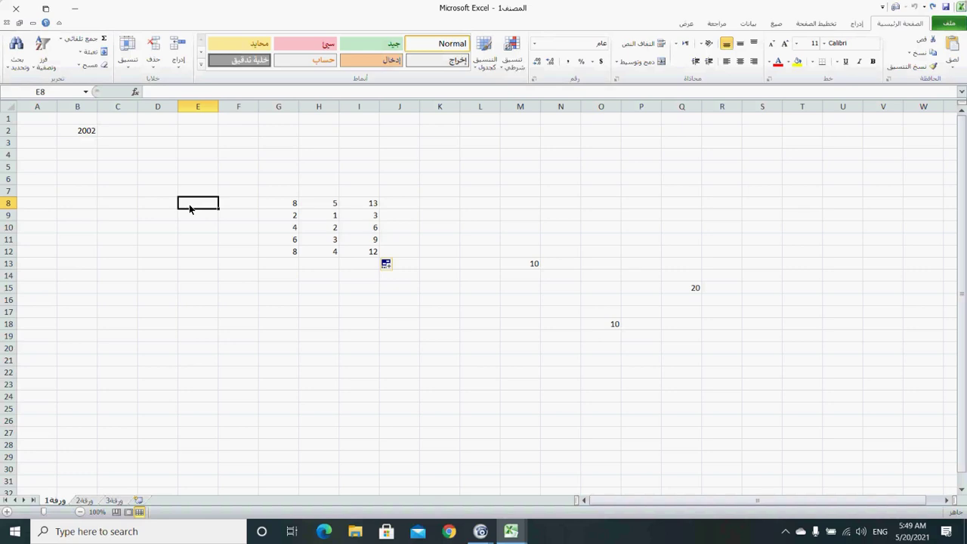
{"action": "type", "text": "5"}
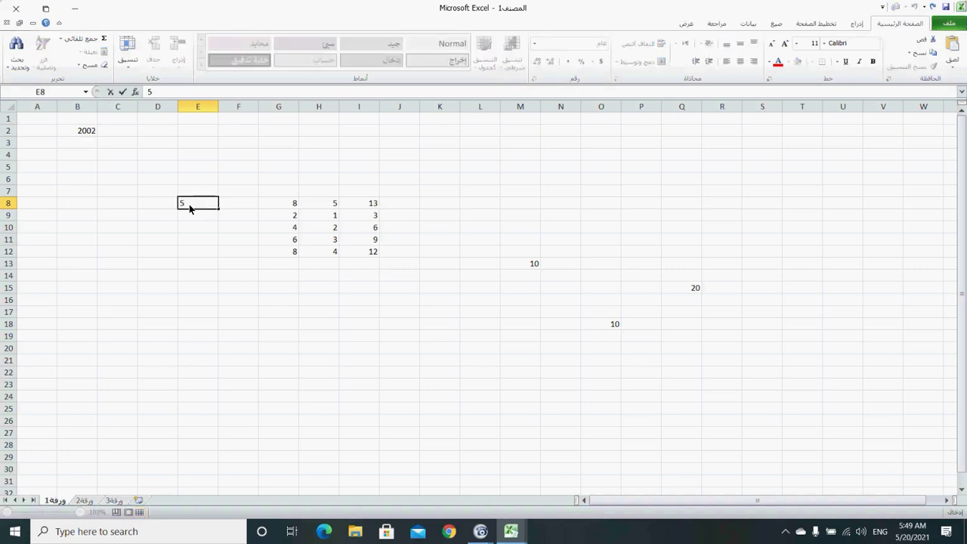
{"action": "left_click", "coordinate": [148, 215]}
{"action": "left_click", "coordinate": [210, 206]}
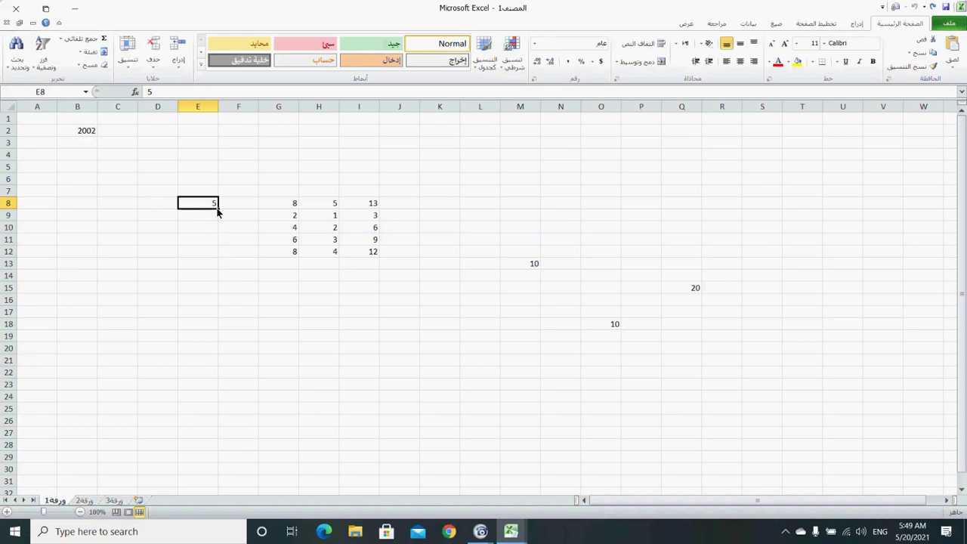
{"action": "left_click_drag", "start_coordinate": [217, 211], "coordinate": [224, 416]}
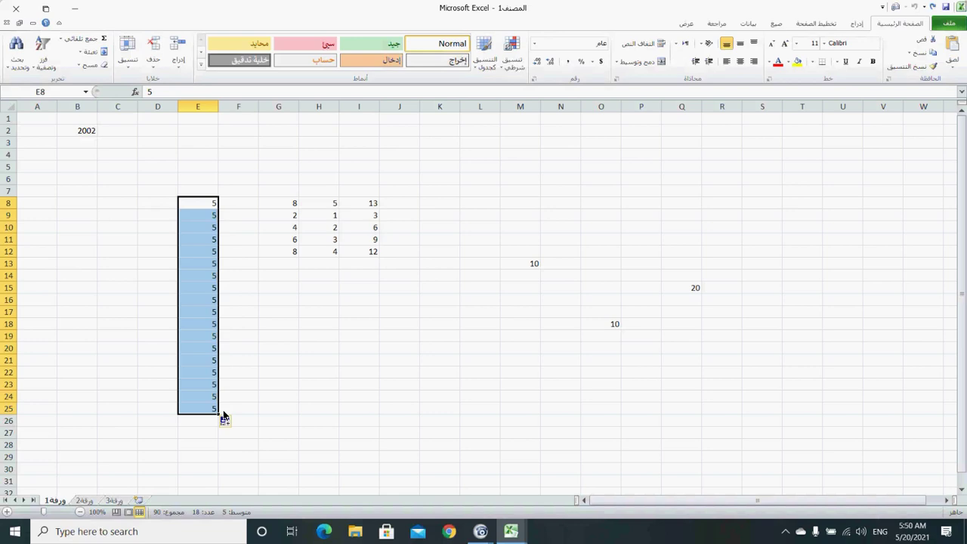
Enter 2, 4 and 6 in cells K8 to K10 and extend the number series down to cell K22
{"action": "left_click", "coordinate": [445, 204]}
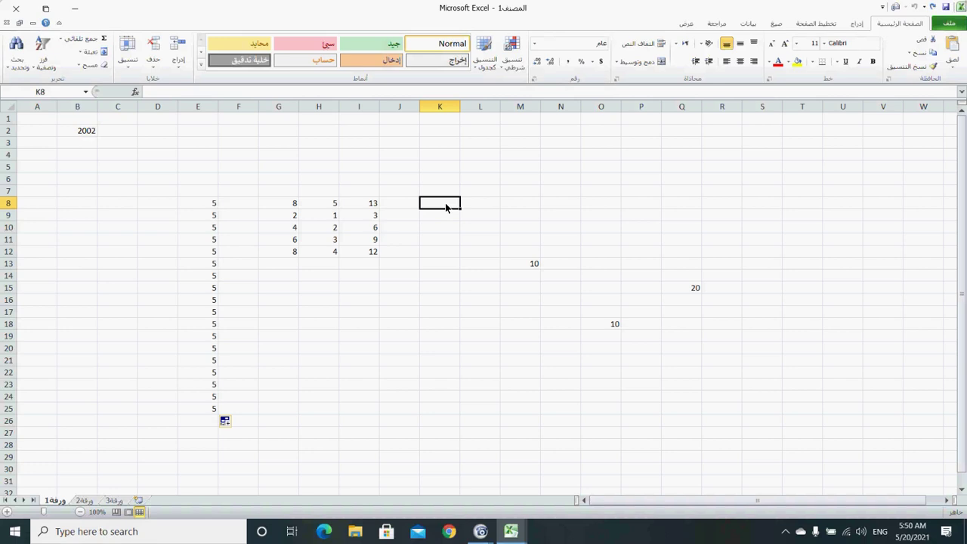
{"action": "type", "text": "2"}
{"action": "key", "text": "Return"}
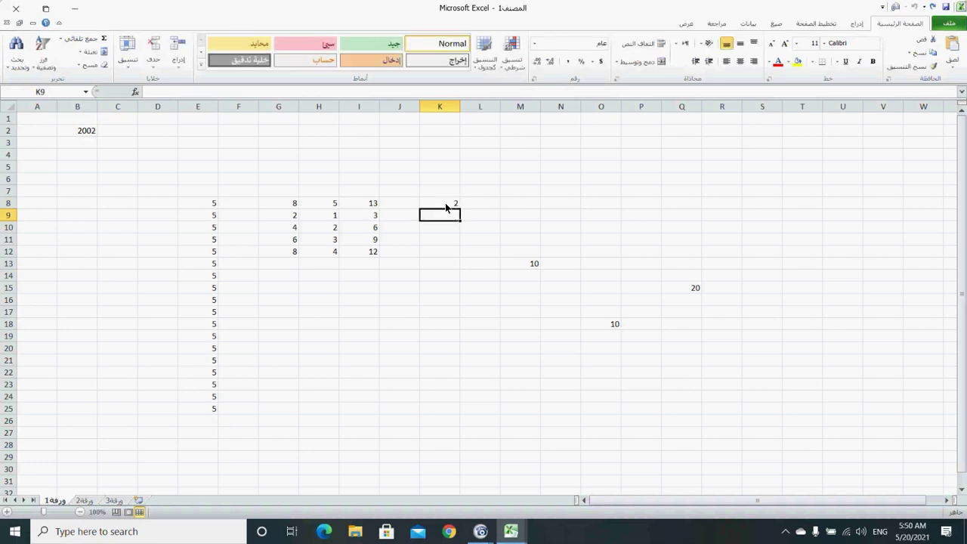
{"action": "type", "text": "4"}
{"action": "key", "text": "Return"}
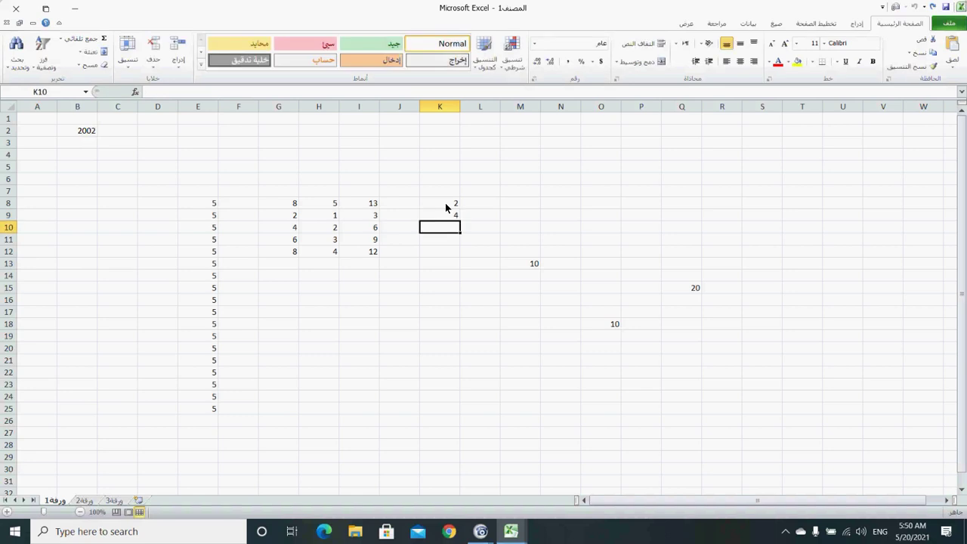
{"action": "type", "text": "6"}
{"action": "left_click", "coordinate": [446, 204]}
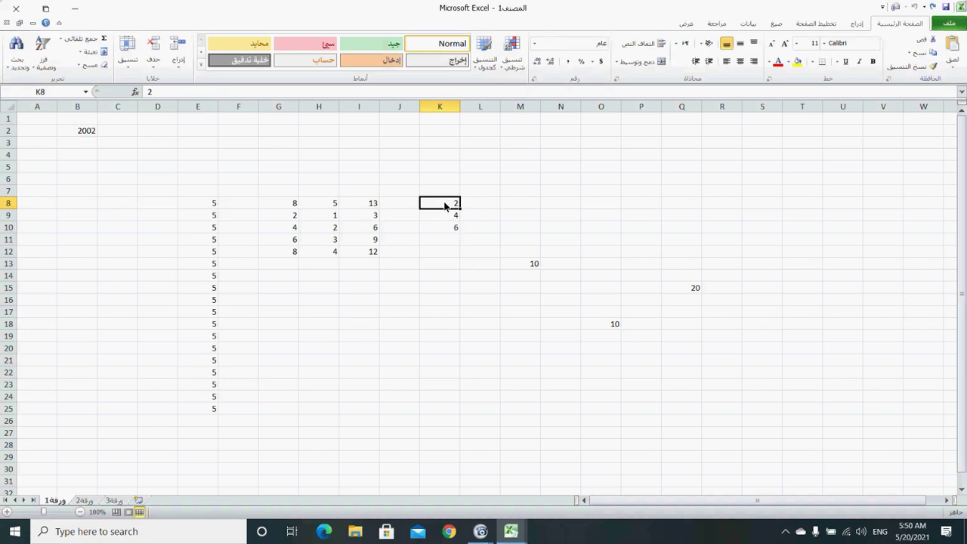
{"action": "left_click_drag", "start_coordinate": [446, 205], "coordinate": [463, 378]}
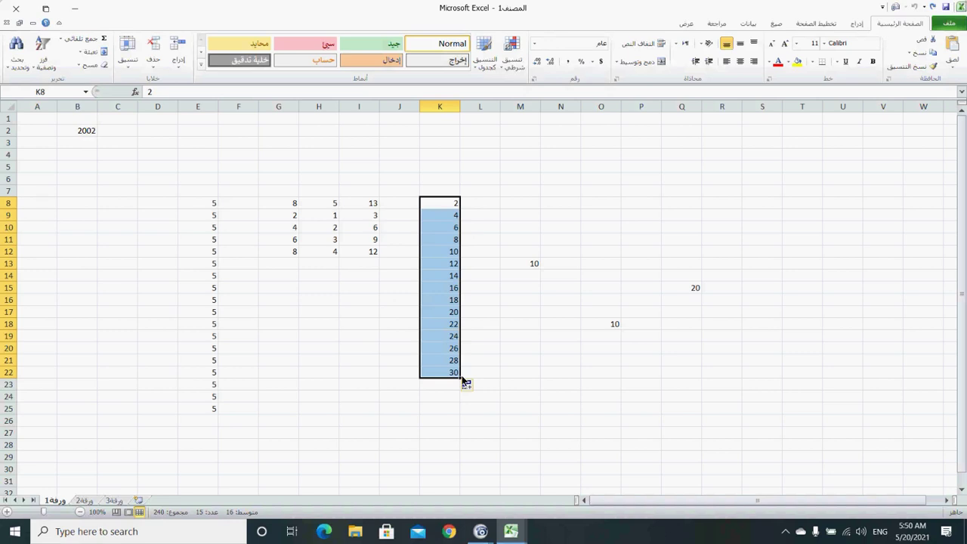
Enter the Arabic day names السبت in cell D8 and الاحد in cell D9
{"action": "left_click", "coordinate": [157, 214]}
{"action": "left_click", "coordinate": [157, 204]}
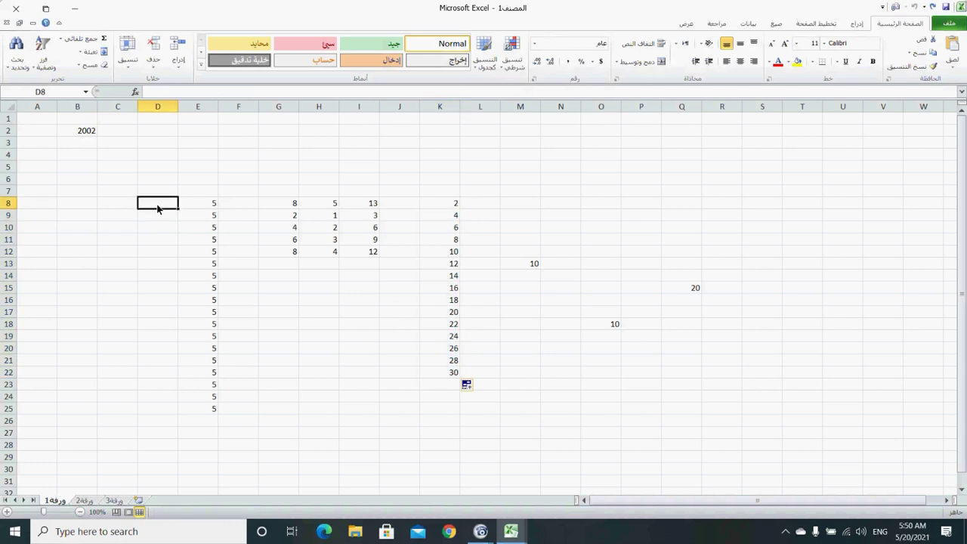
{"action": "type", "text": "=s"}
{"action": "key", "text": "BackSpace"}
{"action": "key", "text": "BackSpace"}
{"action": "key", "text": "alt+shift"}
{"action": "type", "text": "السبت"}
{"action": "key", "text": "Return"}
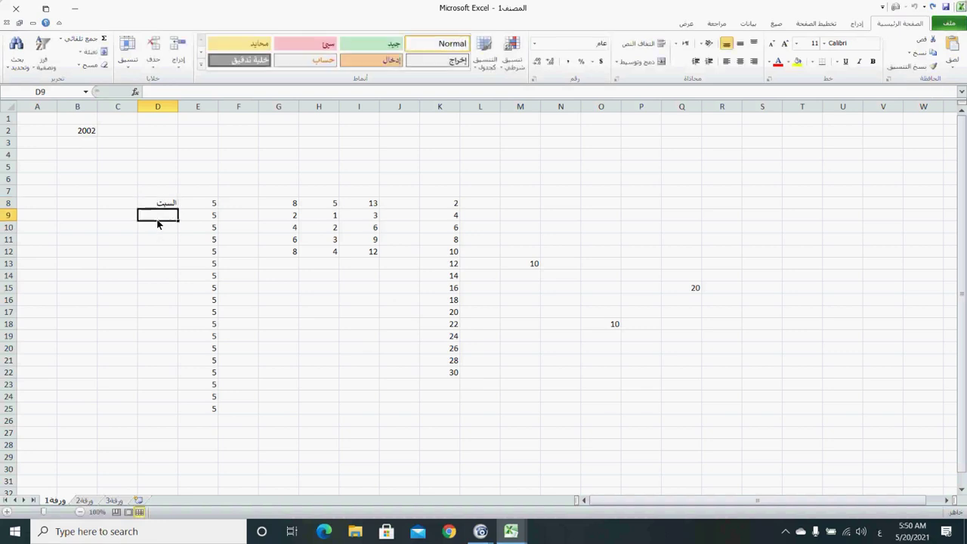
{"action": "type", "text": "الا"}
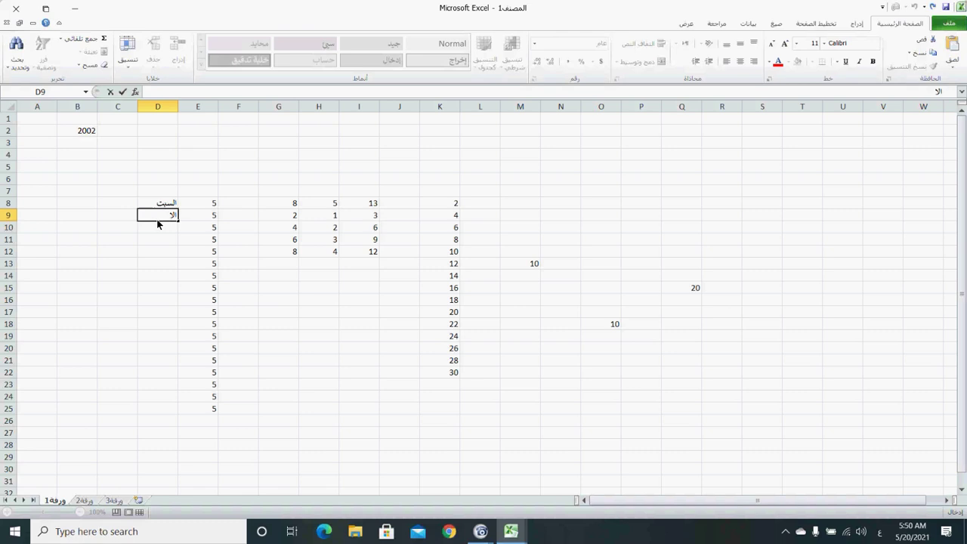
{"action": "type", "text": "حد"}
Try to extend the two day names from D8:D9, and add الاثنين in cell D10
{"action": "left_click", "coordinate": [154, 209]}
{"action": "left_click_drag", "start_coordinate": [154, 208], "coordinate": [155, 213]}
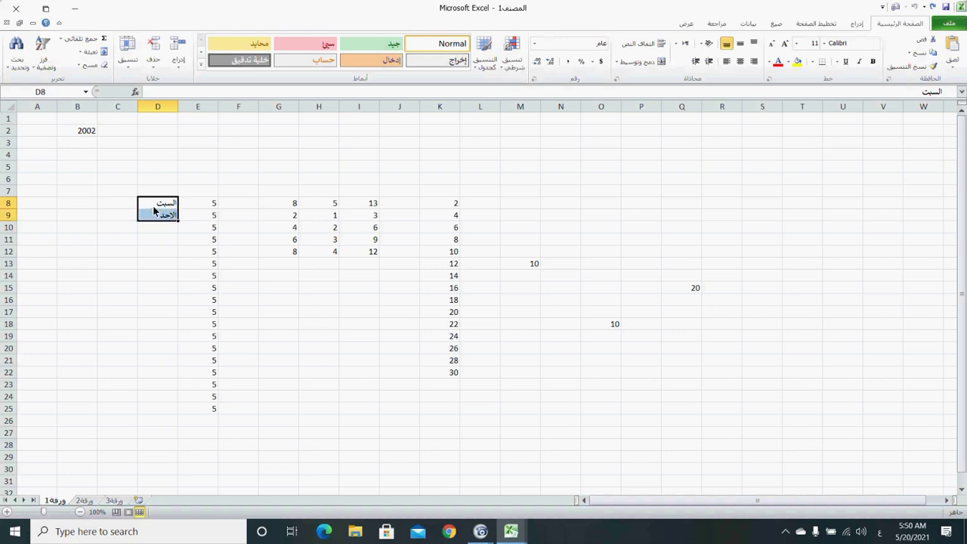
{"action": "left_click", "coordinate": [146, 207]}
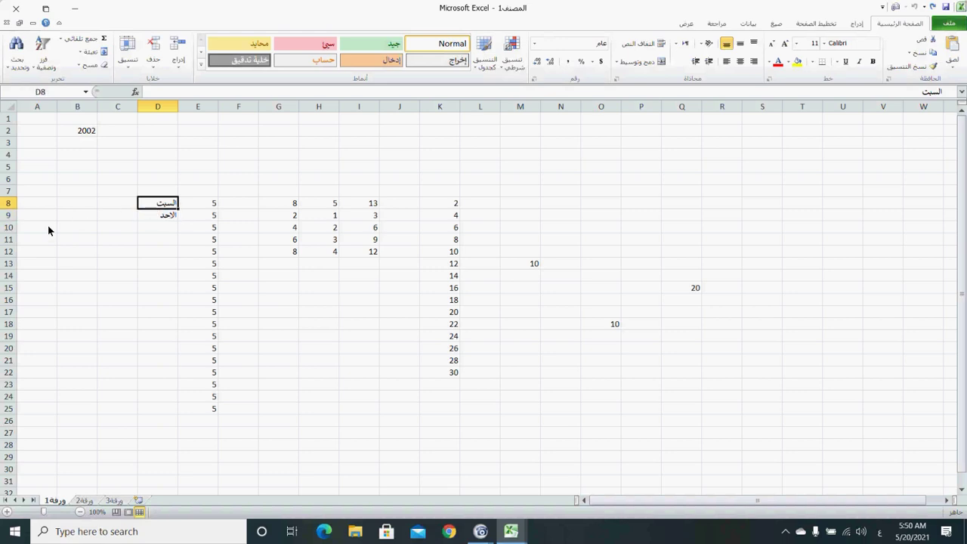
{"action": "key", "text": "shift+Down"}
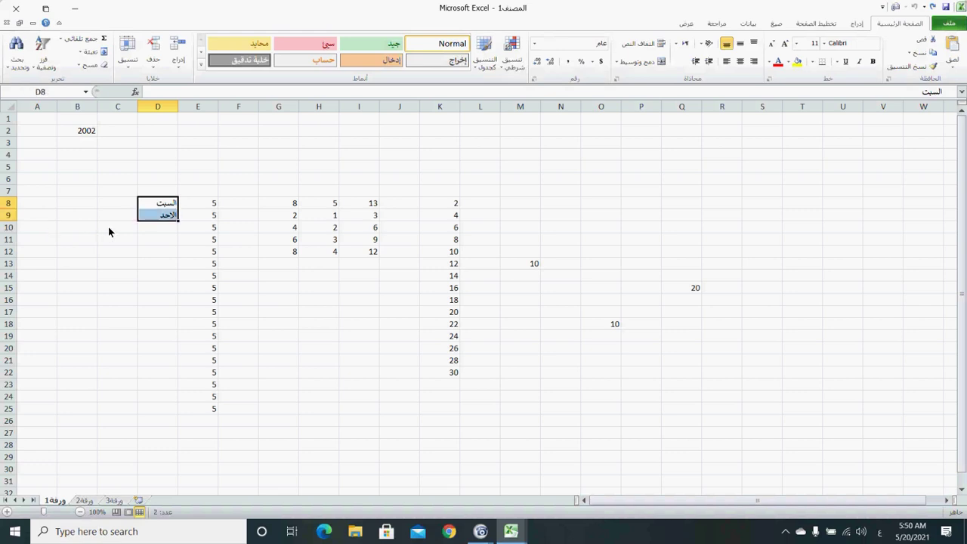
{"action": "mouse_move", "coordinate": [176, 219]}
{"action": "left_mouse_down"}
{"action": "mouse_move", "coordinate": [172, 384]}
{"action": "mouse_move", "coordinate": [166, 224]}
{"action": "left_mouse_up"}
{"action": "left_click", "coordinate": [164, 224]}
{"action": "type", "text": "الاثنين"}
Try to extend the three Arabic day names down column D, and clear them from the column
{"action": "left_click", "coordinate": [169, 204]}
{"action": "left_click_drag", "start_coordinate": [169, 204], "coordinate": [167, 227]}
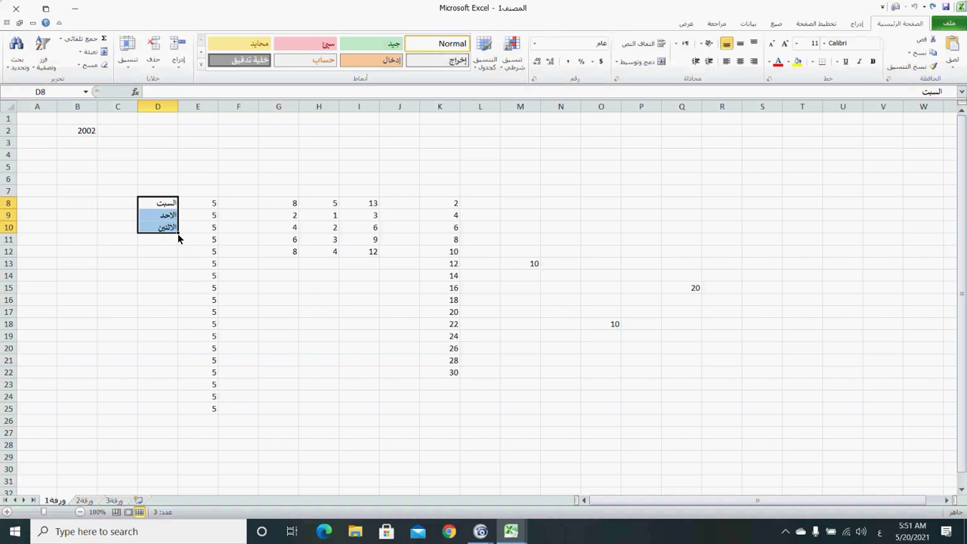
{"action": "left_click_drag", "start_coordinate": [179, 233], "coordinate": [181, 274]}
{"action": "mouse_move", "coordinate": [182, 293]}
{"action": "left_mouse_down"}
{"action": "mouse_move", "coordinate": [174, 357]}
{"action": "mouse_move", "coordinate": [165, 196]}
{"action": "mouse_move", "coordinate": [155, 200]}
{"action": "left_mouse_up"}
{"action": "left_click", "coordinate": [117, 228]}
Enter the abbreviated English day names sun in cell D8 and mon in cell D9, and reselect D8
{"action": "left_click", "coordinate": [155, 205]}
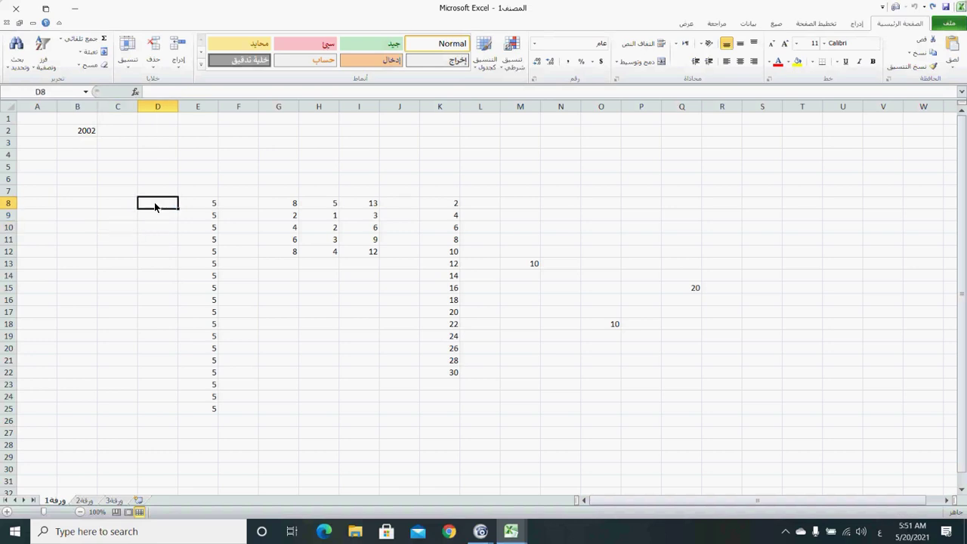
{"action": "key", "text": "alt+shift"}
{"action": "type", "text": "sund"}
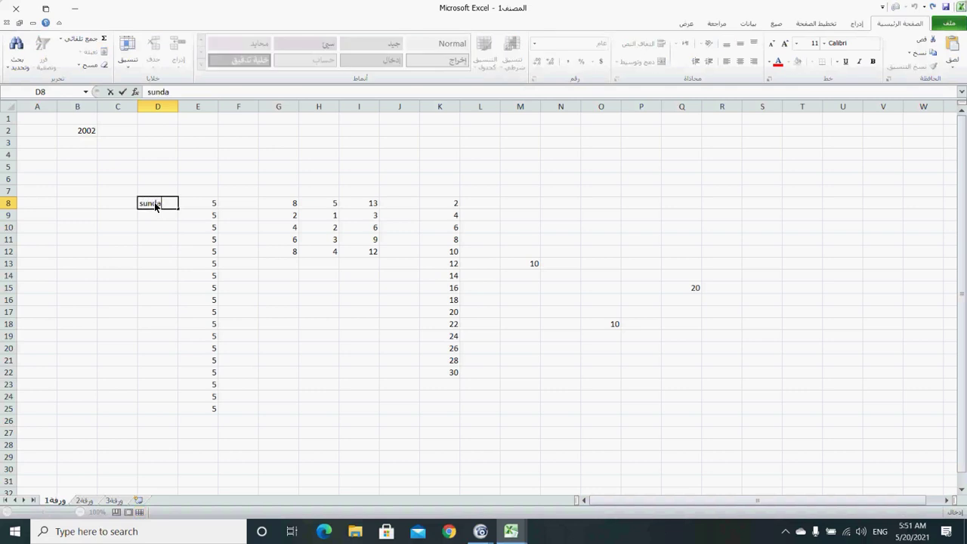
{"action": "key", "text": "BackSpace"}
{"action": "key", "text": "Return"}
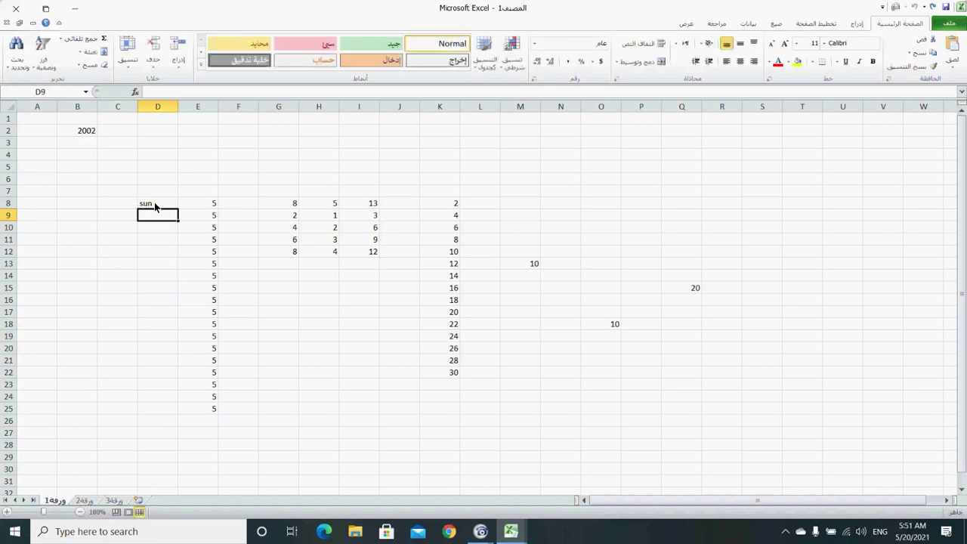
{"action": "type", "text": "mon"}
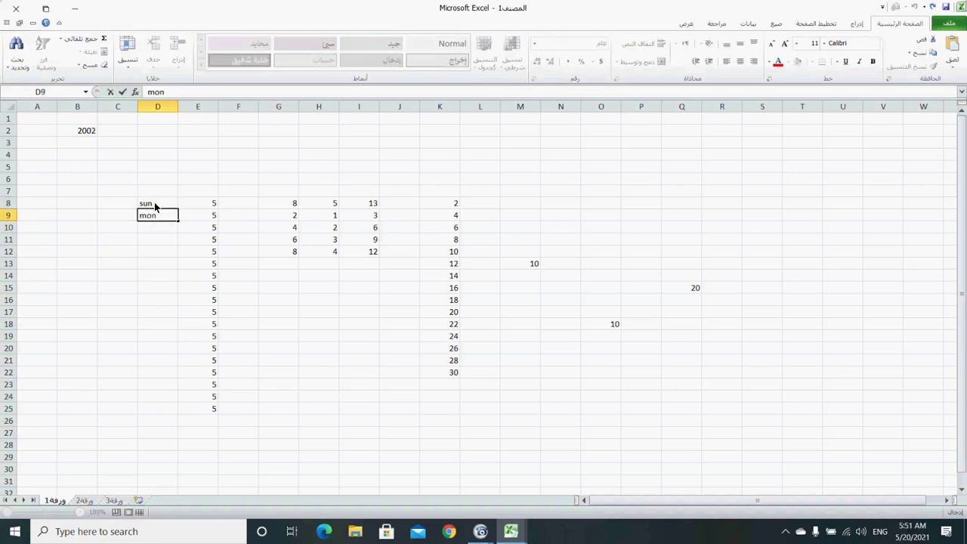
{"action": "left_click", "coordinate": [150, 206]}
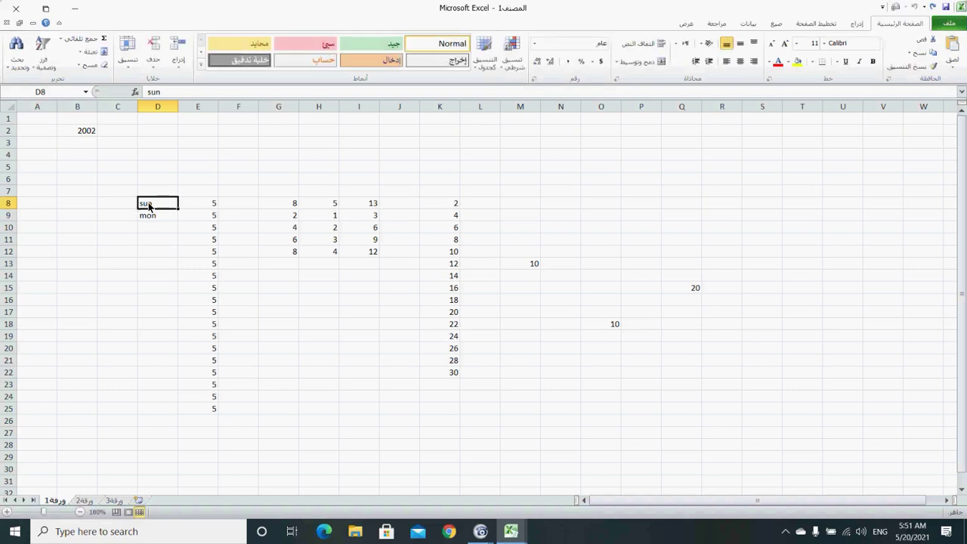
Extend the day names sun and mon from D8:D9 down to D22 with the fill handle, and deselect the range
{"action": "left_click_drag", "start_coordinate": [150, 206], "coordinate": [150, 217]}
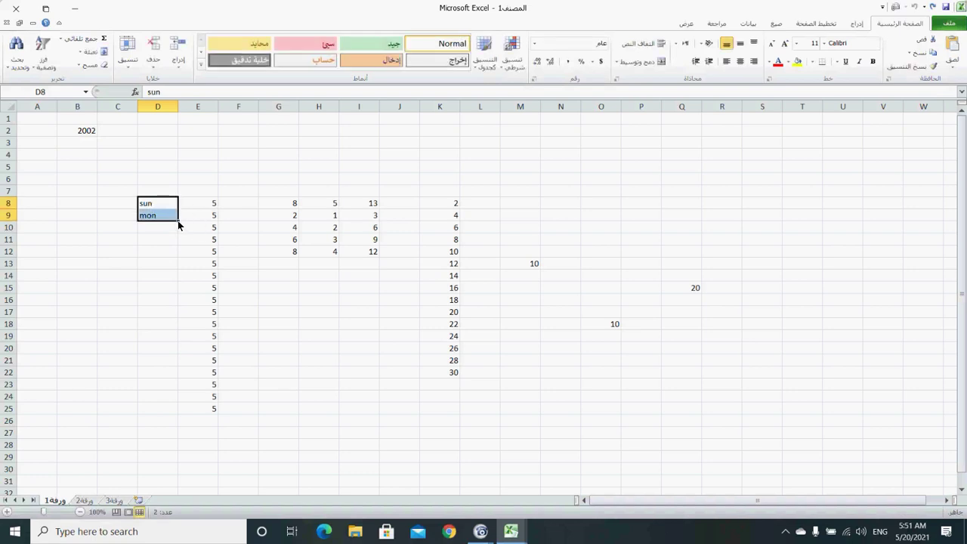
{"action": "left_click_drag", "start_coordinate": [178, 219], "coordinate": [178, 381]}
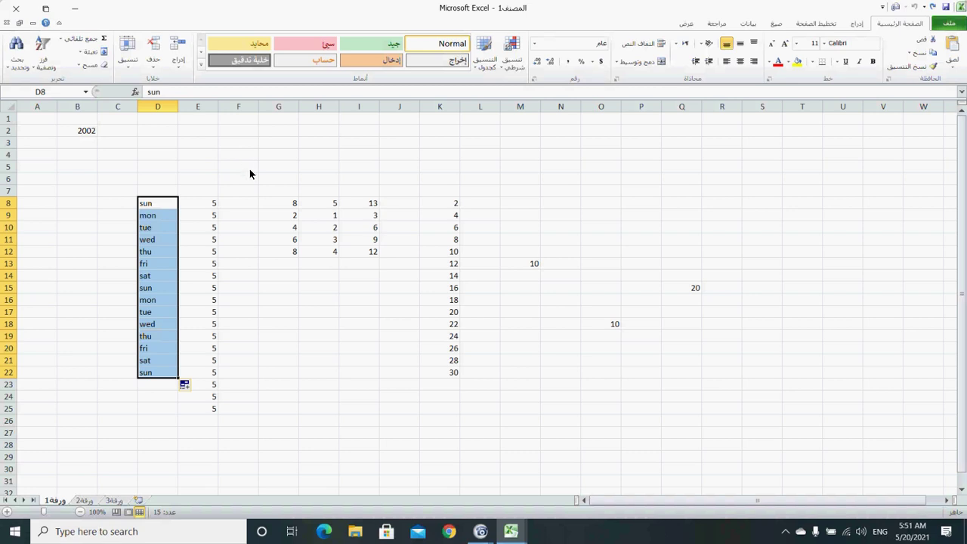
{"action": "left_click", "coordinate": [239, 266]}
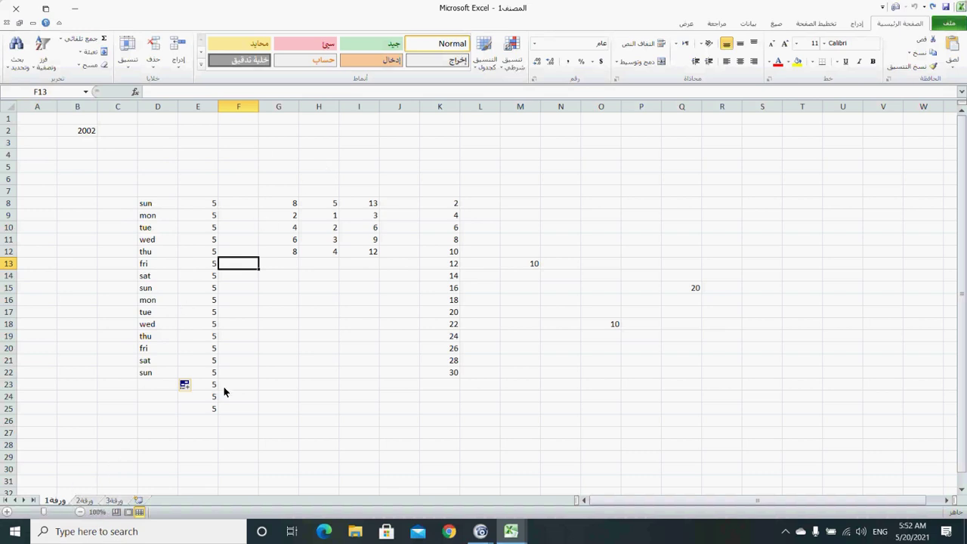
Set the sheet direction to right-to-left, switch it back to left-to-right, and set it to right-to-left again
{"action": "left_click", "coordinate": [817, 25]}
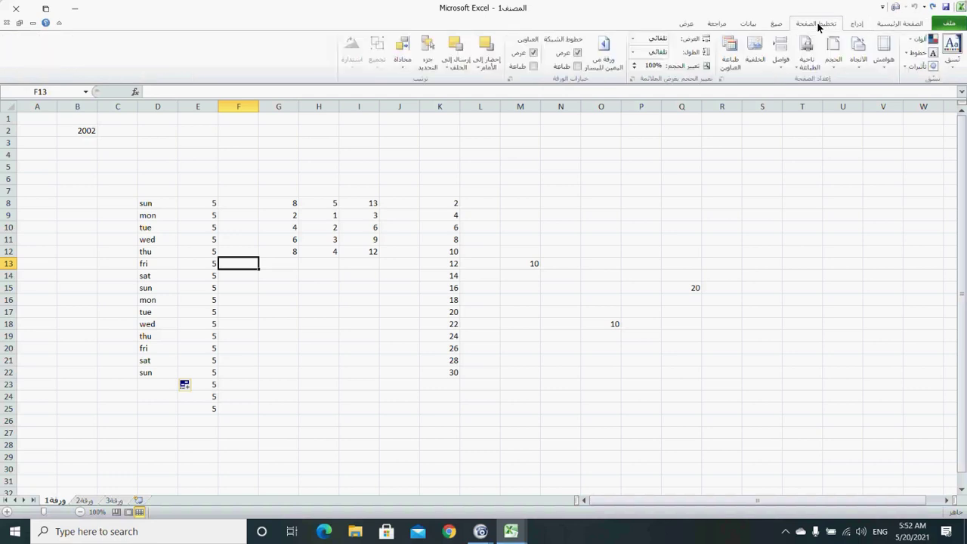
{"action": "left_click", "coordinate": [598, 45]}
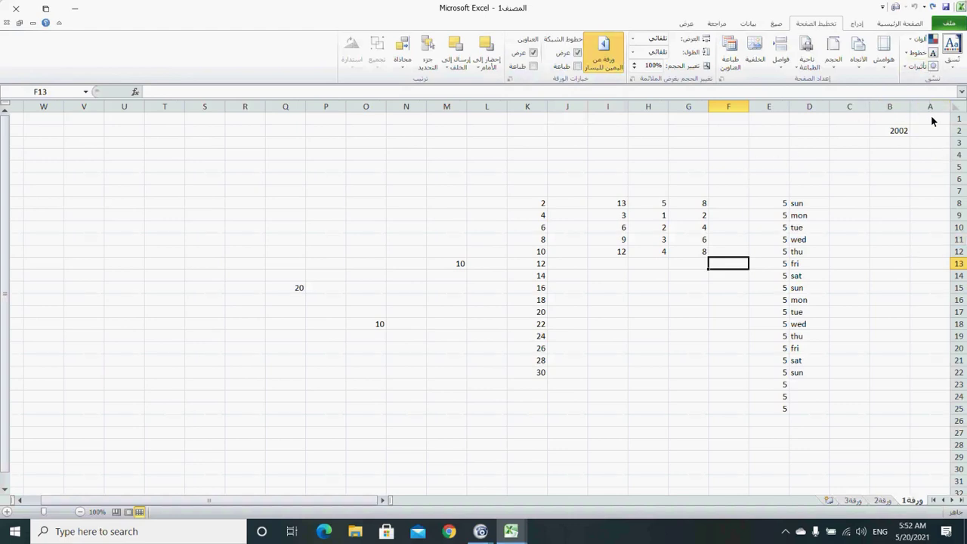
{"action": "left_click", "coordinate": [600, 59]}
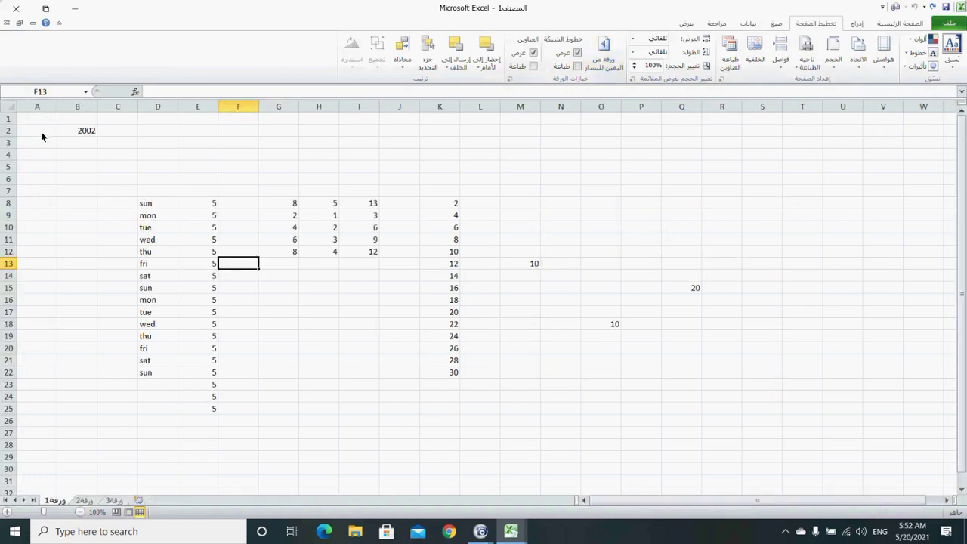
{"action": "left_click", "coordinate": [603, 47]}
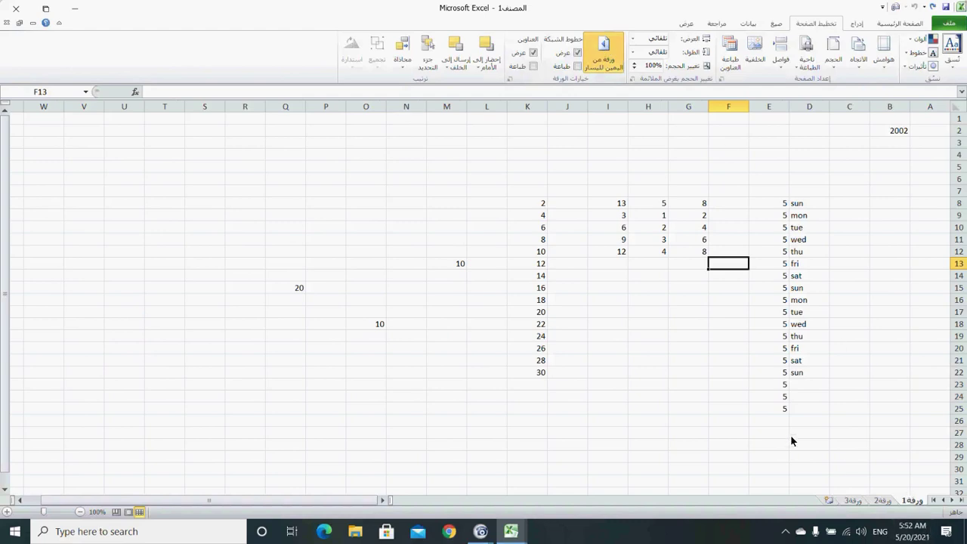
View the worksheets ورقة2 and ورقة3, and return to ورقة1
{"action": "left_click", "coordinate": [883, 501]}
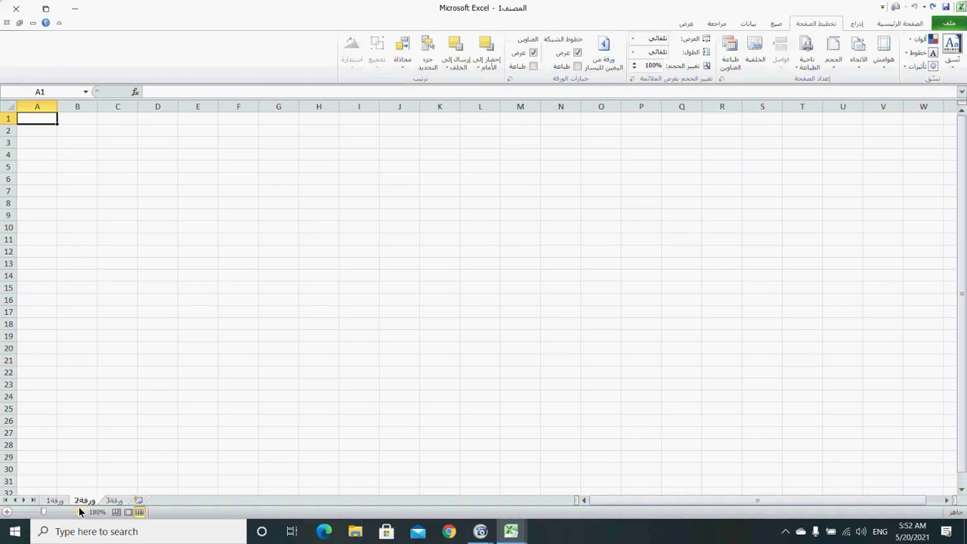
{"action": "left_click", "coordinate": [113, 500]}
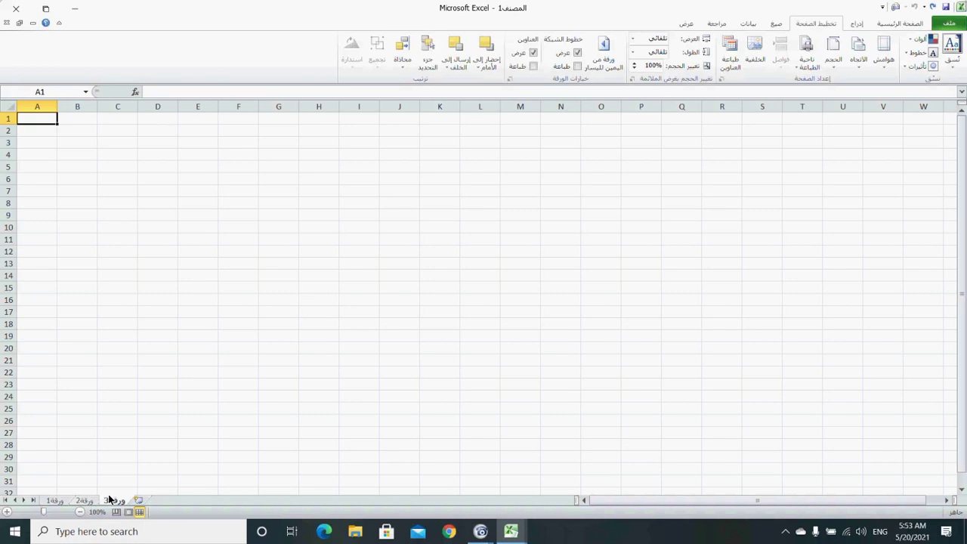
{"action": "left_click", "coordinate": [53, 500]}
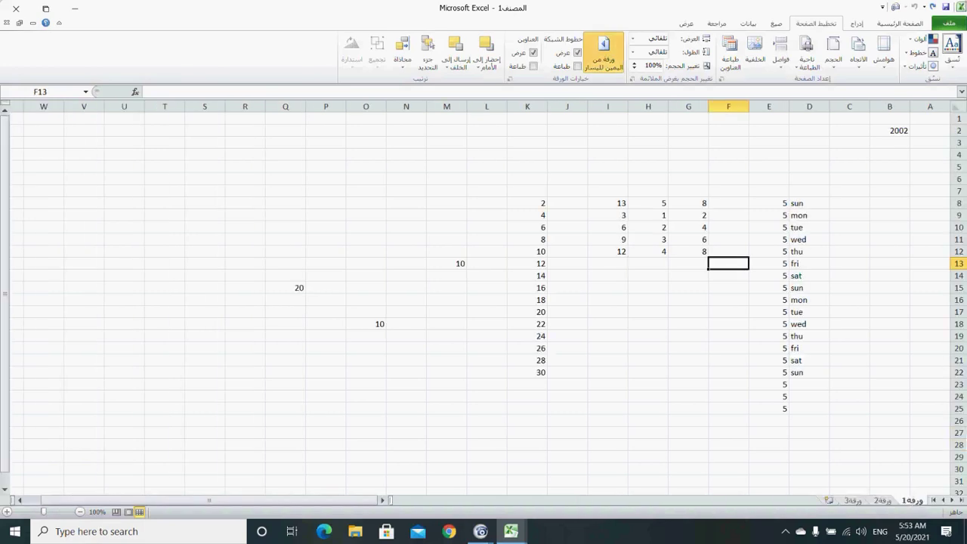
Rename the first worksheet شعبة ا
{"action": "right_click", "coordinate": [917, 501]}
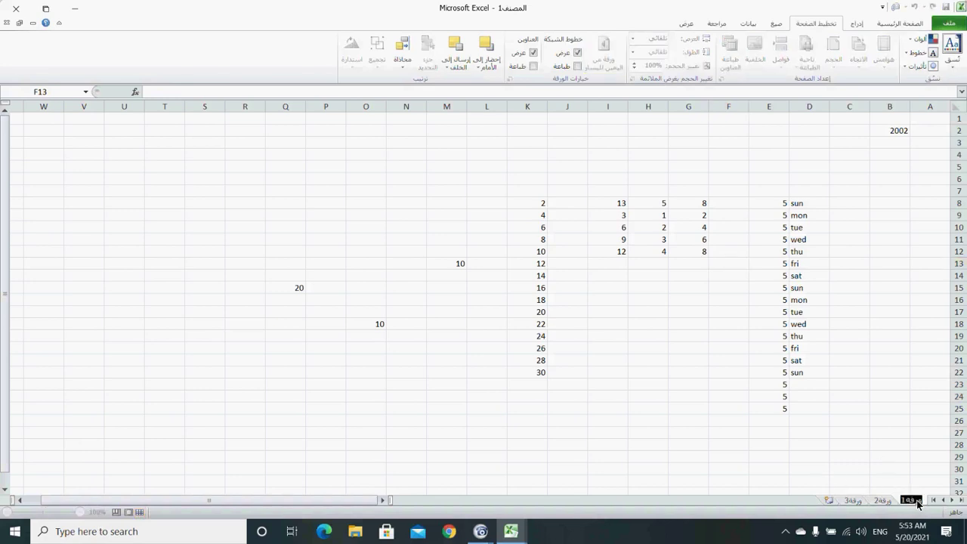
{"action": "key", "text": "alt+shift"}
{"action": "type", "text": "مبيعا"}
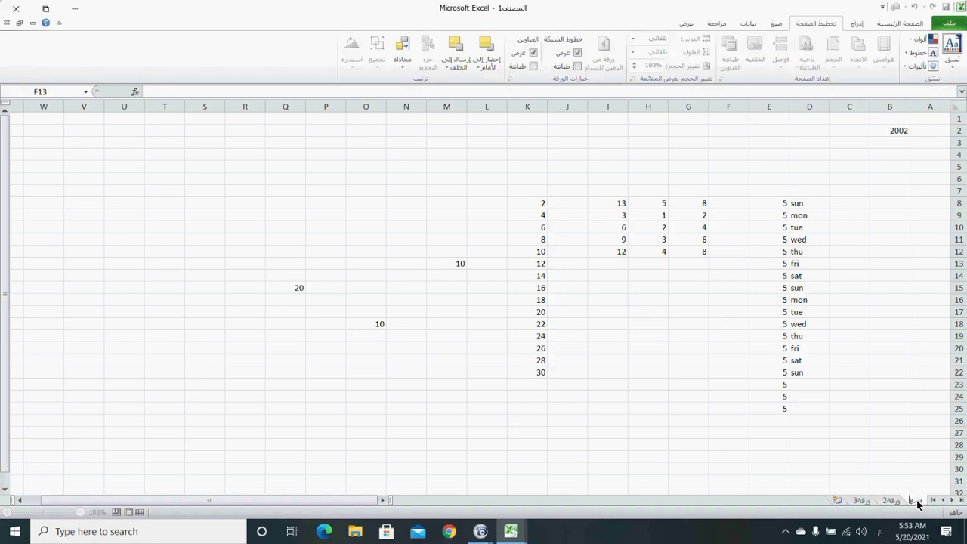
{"action": "type", "text": "ت"}
Rename the second worksheet شعبة ب and the third worksheet شعبة ج
{"action": "left_click", "coordinate": [878, 501]}
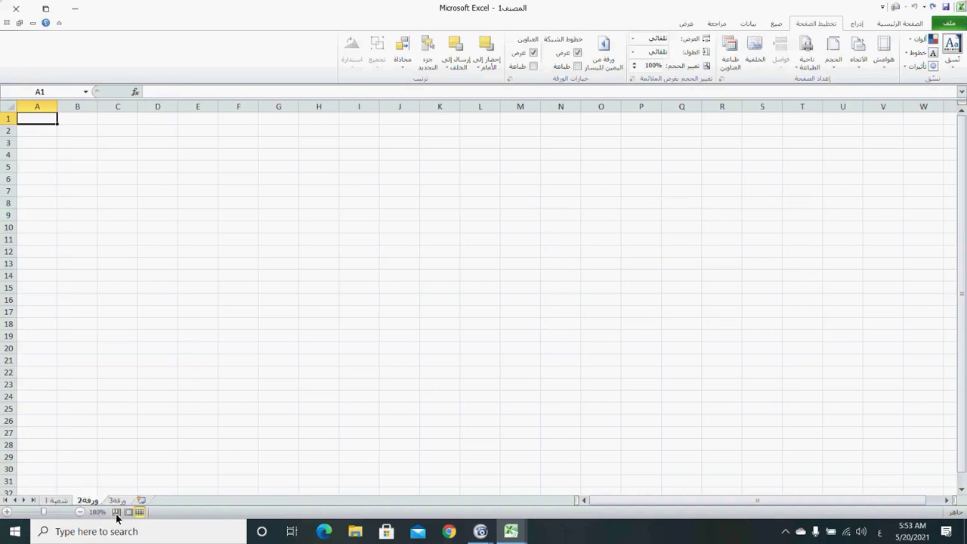
{"action": "double_click", "coordinate": [89, 500]}
{"action": "type", "text": "سعبة ب"}
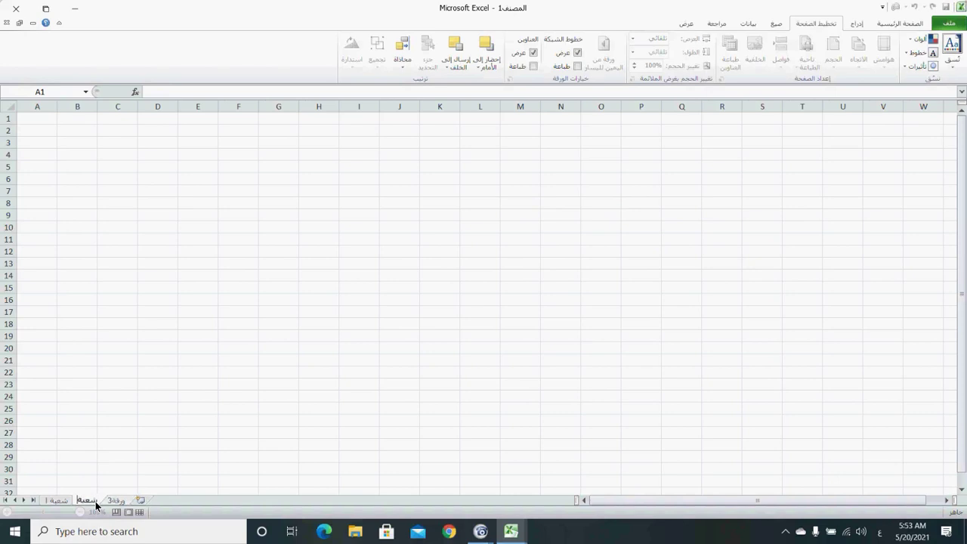
{"action": "double_click", "coordinate": [126, 501]}
{"action": "type", "text": "شعبة"}
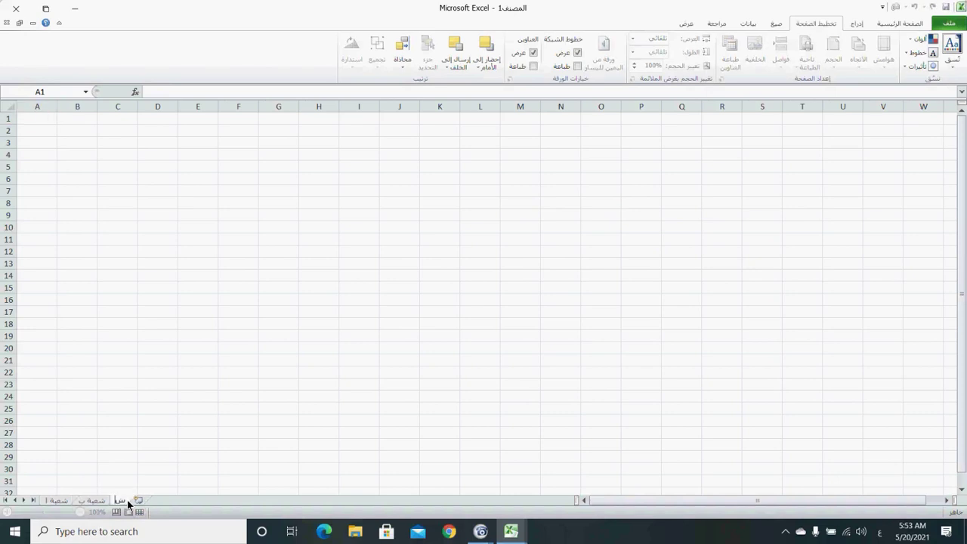
{"action": "type", "text": " ج"}
{"action": "key", "text": "Return"}
Insert a new worksheet after شعبة ج and rename it شعبة د
{"action": "left_click", "coordinate": [155, 501]}
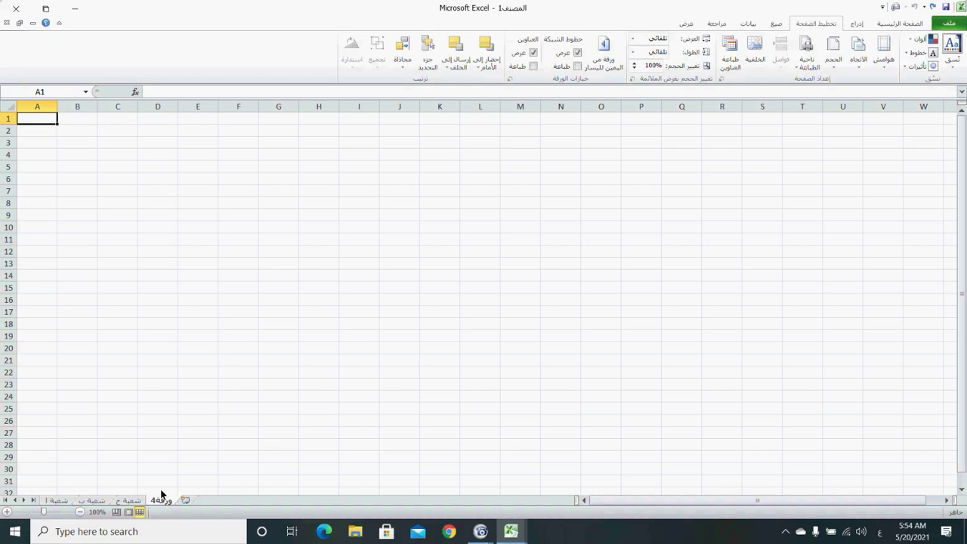
{"action": "double_click", "coordinate": [160, 500]}
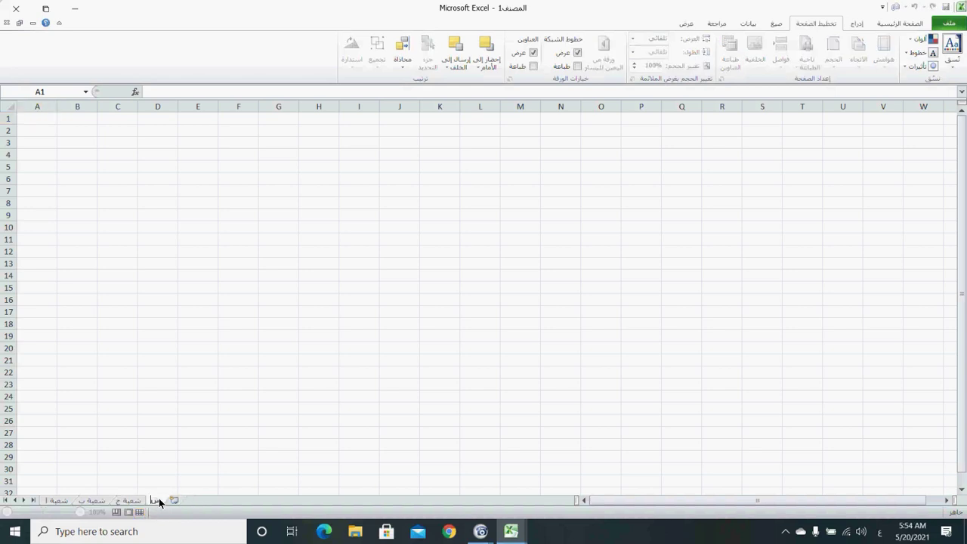
{"action": "type", "text": "شعبة د"}
{"action": "left_click", "coordinate": [182, 447]}
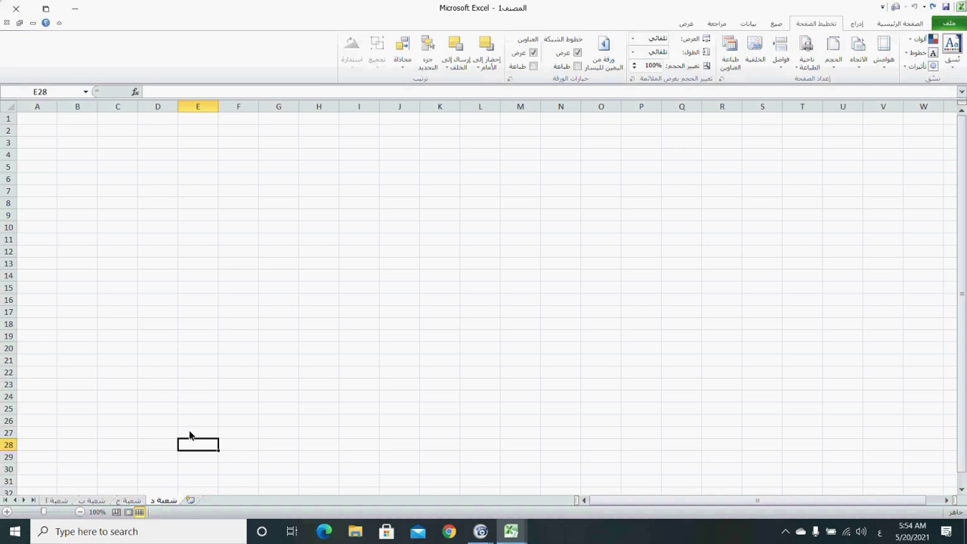
Delete the worksheet شعبة د
{"action": "right_click", "coordinate": [167, 502]}
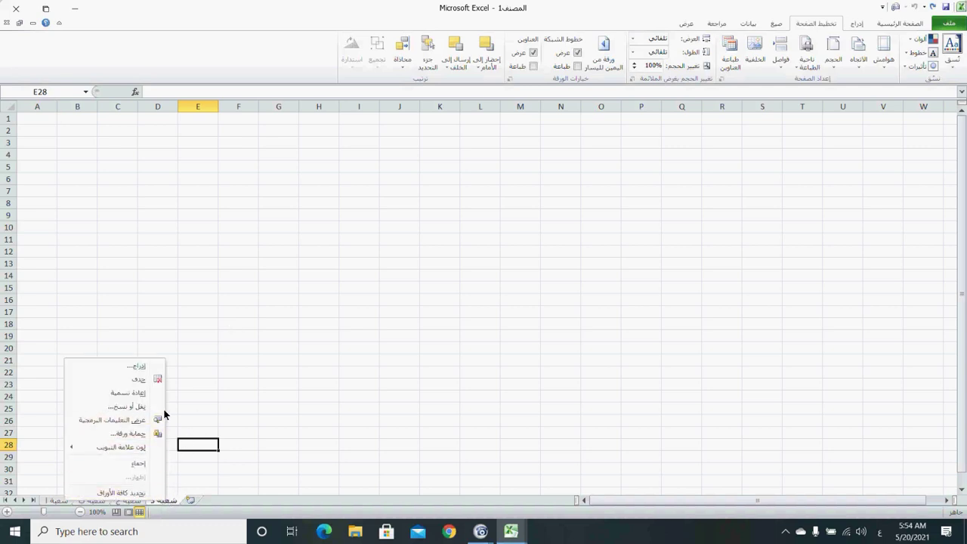
{"action": "left_click", "coordinate": [157, 378]}
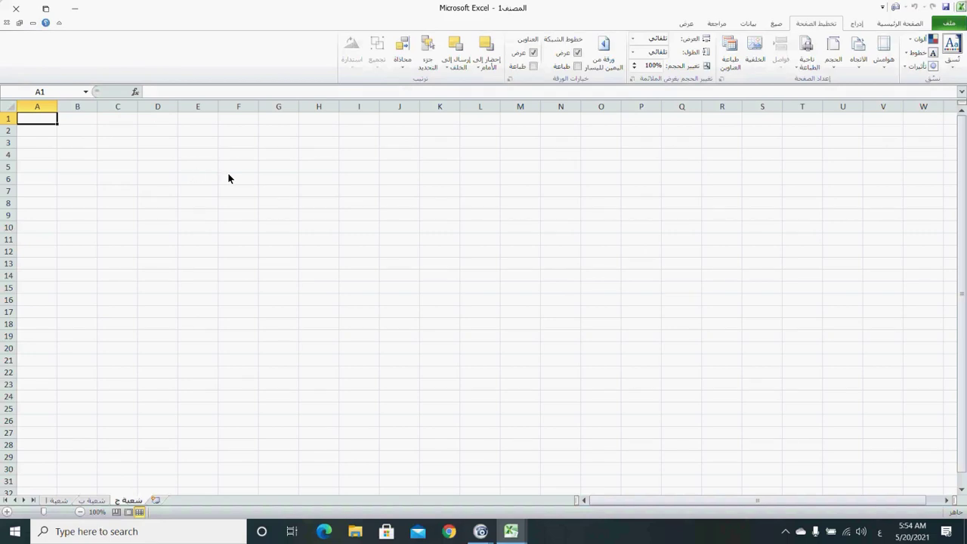
Move the active cell along row 1 of worksheet شعبة ج from A1 through column ML to examine the column lettering and extent
{"action": "key", "text": "Right"}
{"action": "key", "text": "Right"}
{"action": "key", "text": "Right"}
{"action": "key", "text": "Right"}
{"action": "key", "text": "Right"}
{"action": "key", "text": "Right"}
{"action": "key", "text": "Right"}
{"action": "key", "text": "Right"}
{"action": "key", "text": "Right"}
{"action": "key", "text": "Right"}
{"action": "key", "text": "Right"}
{"action": "key", "text": "Right"}
{"action": "key", "text": "Right"}
{"action": "key", "text": "Right"}
{"action": "key", "text": "Right"}
{"action": "key", "text": "Right"}
{"action": "key", "text": "Right"}
{"action": "key", "text": "Right"}
{"action": "key", "text": "Right"}
{"action": "key", "text": "Right"}
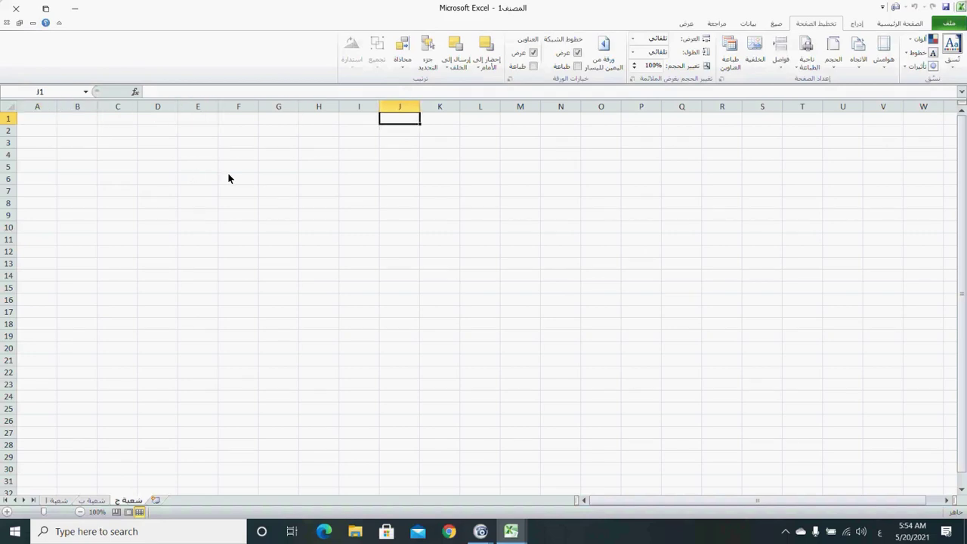
{"action": "key", "text": "Right"}
{"action": "key", "text": "Right"}
{"action": "key", "text": "Right"}
{"action": "key", "text": "Right"}
{"action": "key", "text": "Right"}
{"action": "key", "text": "Right"}
{"action": "key", "text": "Right"}
{"action": "key", "text": "Right"}
{"action": "key", "text": "Right"}
{"action": "key", "text": "Right"}
{"action": "key", "text": "Right"}
{"action": "key", "text": "Right"}
{"action": "key", "text": "Right"}
{"action": "key", "text": "Right"}
{"action": "key", "text": "Right"}
{"action": "key", "text": "Right"}
{"action": "key", "text": "Right"}
{"action": "key", "text": "Right"}
{"action": "key", "text": "Right"}
{"action": "key", "text": "Right"}
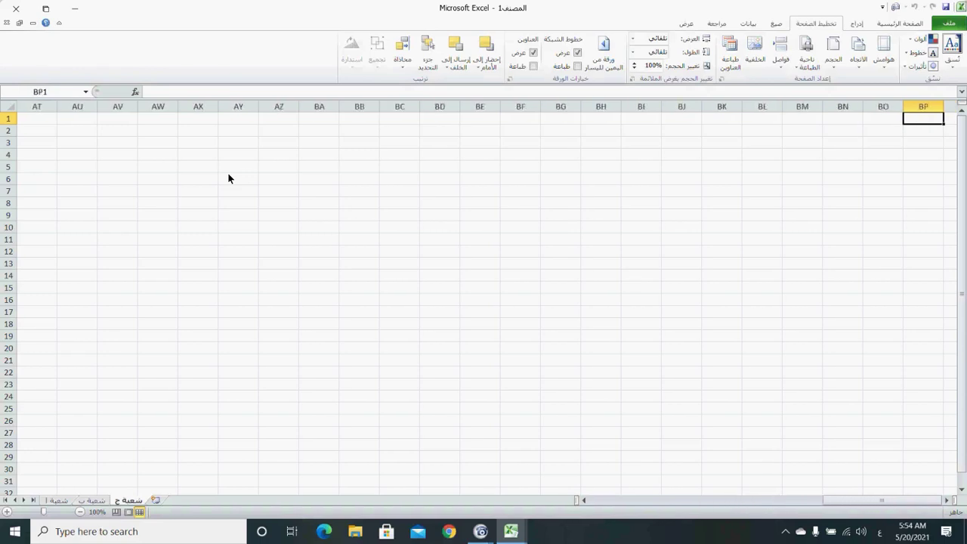
{"action": "key", "text": "Right"}
{"action": "key", "text": "Right"}
{"action": "key", "text": "Right"}
{"action": "key", "text": "Right"}
{"action": "key", "text": "Right"}
{"action": "key", "text": "Right"}
{"action": "key", "text": "Right"}
{"action": "key", "text": "Right"}
{"action": "key", "text": "Right"}
{"action": "key", "text": "Right"}
{"action": "key", "text": "Right"}
{"action": "key", "text": "Right"}
{"action": "key", "text": "Right"}
{"action": "key", "text": "Right"}
{"action": "key", "text": "Right"}
{"action": "key", "text": "Right"}
{"action": "key", "text": "Right"}
{"action": "key", "text": "Right"}
{"action": "key", "text": "Right"}
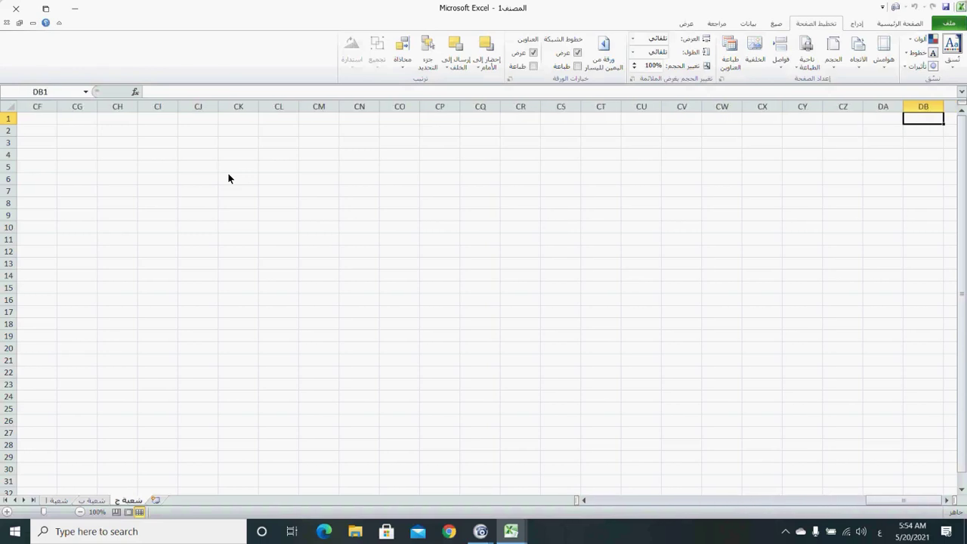
{"action": "key", "text": "Right"}
{"action": "key", "text": "Right"}
{"action": "key", "text": "Right"}
{"action": "key", "text": "Right"}
{"action": "key", "text": "Right"}
{"action": "key", "text": "Right"}
{"action": "key", "text": "Right"}
{"action": "key", "text": "Right"}
{"action": "key", "text": "Right"}
{"action": "key", "text": "Right"}
{"action": "key", "text": "Right"}
{"action": "key", "text": "Right"}
{"action": "key", "text": "Right"}
{"action": "key", "text": "Right"}
{"action": "key", "text": "Right"}
{"action": "key", "text": "Right"}
{"action": "key", "text": "Right"}
{"action": "key", "text": "Right"}
{"action": "key", "text": "Right"}
{"action": "key", "text": "Right"}
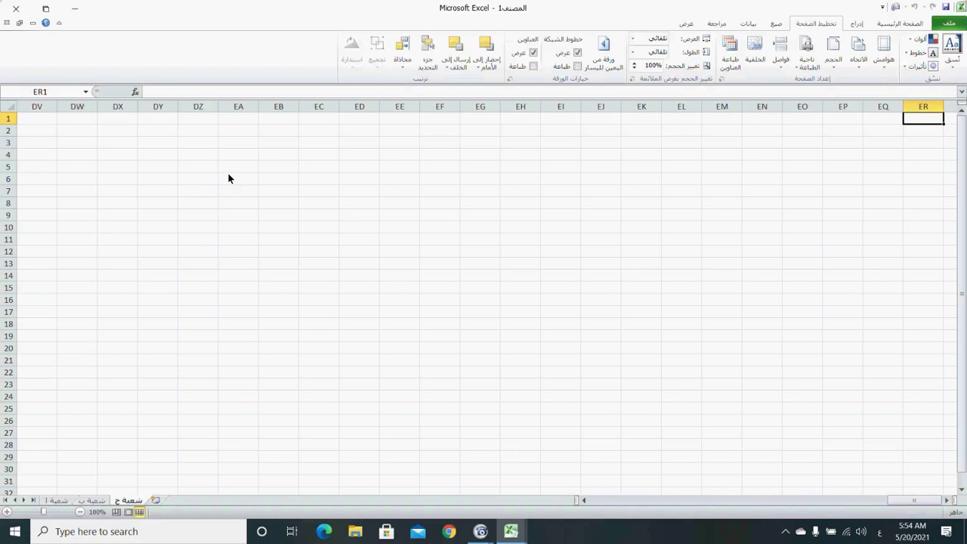
{"action": "key", "text": "Right"}
{"action": "key", "text": "Right"}
{"action": "key", "text": "Right"}
{"action": "key", "text": "Right"}
{"action": "key", "text": "Right"}
{"action": "key", "text": "Right"}
{"action": "key", "text": "Right"}
{"action": "key", "text": "Right"}
{"action": "key", "text": "Right"}
{"action": "key", "text": "Right"}
{"action": "key", "text": "Right"}
{"action": "key", "text": "Right"}
{"action": "key", "text": "Right"}
{"action": "key", "text": "Right"}
{"action": "key", "text": "Right"}
{"action": "key", "text": "Right"}
{"action": "key", "text": "Right"}
{"action": "key", "text": "Right"}
{"action": "key", "text": "Right"}
{"action": "key", "text": "Right"}
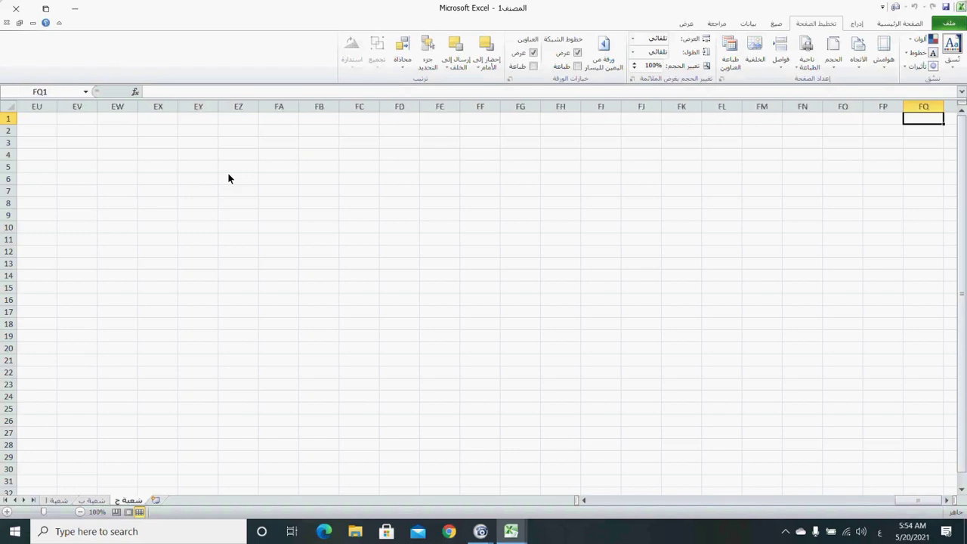
{"action": "key", "text": "Right"}
{"action": "key", "text": "Right"}
{"action": "key", "text": "Right"}
{"action": "key", "text": "Right"}
{"action": "key", "text": "Right"}
{"action": "key", "text": "Right"}
{"action": "key", "text": "Right"}
{"action": "key", "text": "Right"}
{"action": "key", "text": "Right"}
{"action": "key", "text": "Right"}
{"action": "key", "text": "Right"}
{"action": "key", "text": "Right"}
{"action": "key", "text": "Right"}
{"action": "key", "text": "Right"}
{"action": "key", "text": "Right"}
{"action": "key", "text": "Right"}
{"action": "key", "text": "Right"}
{"action": "key", "text": "Right"}
{"action": "key", "text": "Right"}
{"action": "key", "text": "Right"}
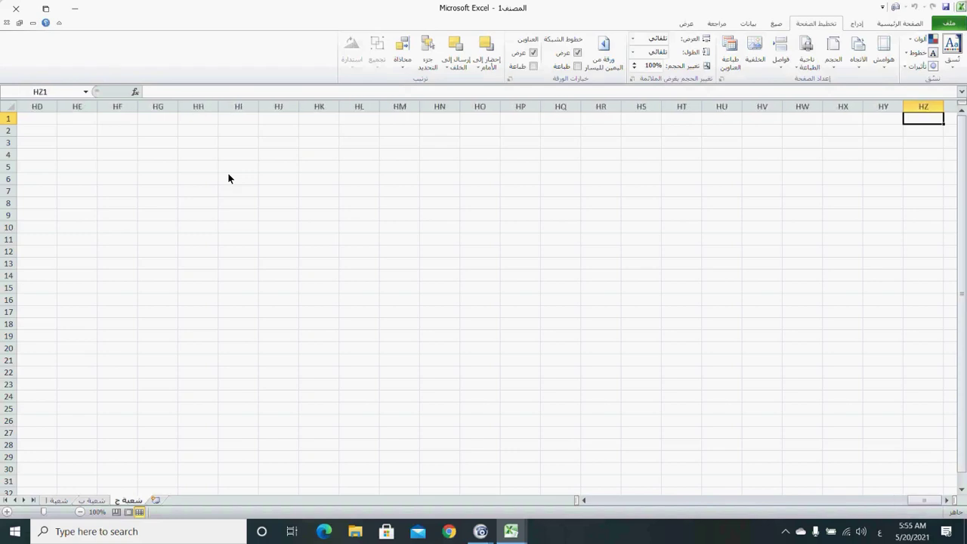
{"action": "key", "text": "Right"}
{"action": "key", "text": "Right"}
{"action": "key", "text": "Right"}
{"action": "key", "text": "Right"}
{"action": "key", "text": "Right"}
{"action": "key", "text": "Right"}
{"action": "key", "text": "Right"}
{"action": "key", "text": "Right"}
{"action": "key", "text": "Right"}
{"action": "key", "text": "Right"}
{"action": "key", "text": "Right"}
{"action": "key", "text": "Right"}
{"action": "key", "text": "Right"}
{"action": "key", "text": "Right"}
{"action": "key", "text": "Right"}
{"action": "key", "text": "Right"}
{"action": "key", "text": "Right"}
{"action": "key", "text": "Right"}
{"action": "key", "text": "Right"}
{"action": "key", "text": "Right"}
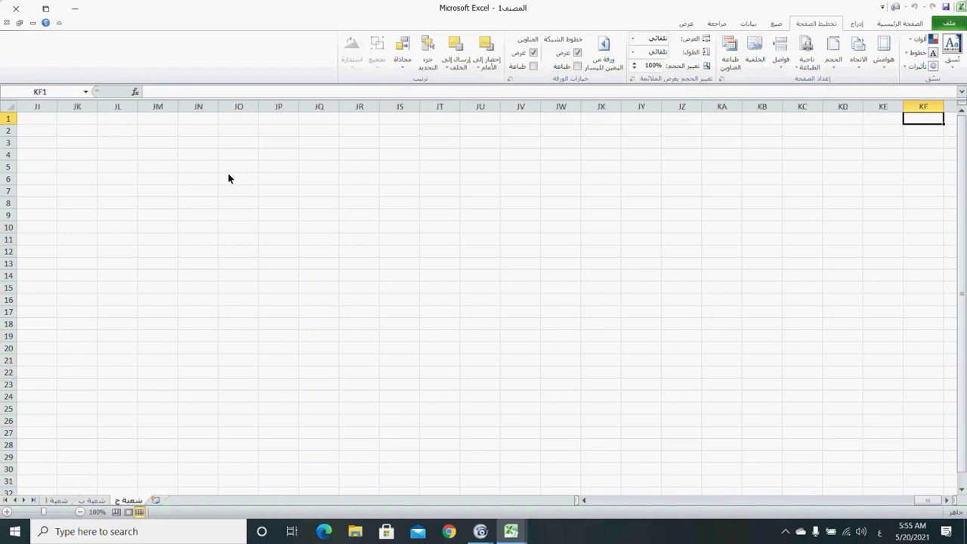
{"action": "key", "text": "Right"}
{"action": "key", "text": "Right"}
{"action": "key", "text": "Right"}
{"action": "key", "text": "Right"}
{"action": "key", "text": "Right"}
{"action": "key", "text": "Right"}
{"action": "key", "text": "Right"}
{"action": "key", "text": "Right"}
{"action": "key", "text": "Right"}
{"action": "key", "text": "Right"}
{"action": "key", "text": "Right"}
{"action": "key", "text": "Right"}
{"action": "key", "text": "Right"}
{"action": "key", "text": "Right"}
{"action": "key", "text": "Right"}
{"action": "key", "text": "Right"}
{"action": "key", "text": "Right"}
{"action": "key", "text": "Right"}
{"action": "key", "text": "Right"}
{"action": "key", "text": "Right"}
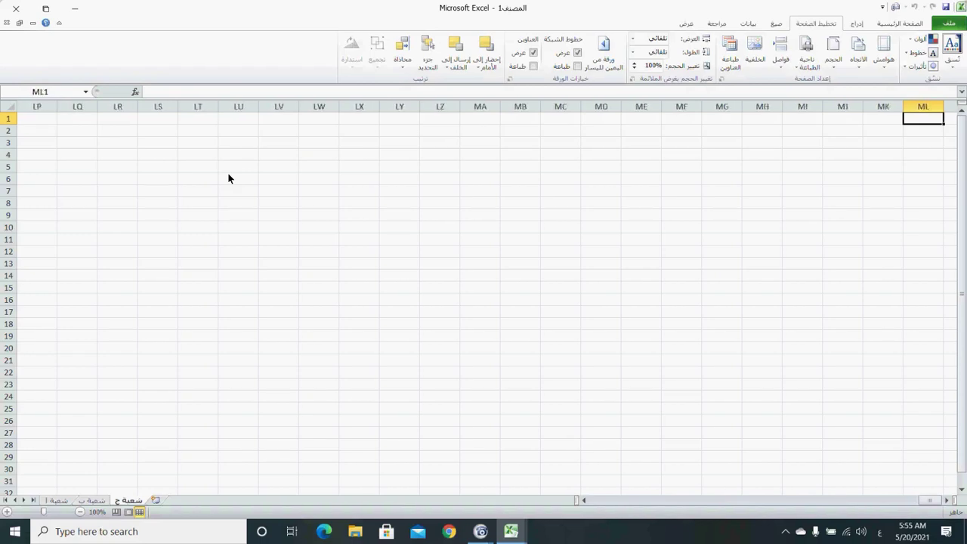
Move the active cell along row 1 from ML1 to AAL1 to examine how the column lettering continues past ZZ
{"action": "key", "text": "Right"}
{"action": "key", "text": "Right"}
{"action": "key", "text": "Right"}
{"action": "key", "text": "Right"}
{"action": "key", "text": "Right"}
{"action": "key", "text": "Right"}
{"action": "key", "text": "Right"}
{"action": "key", "text": "Right"}
{"action": "key", "text": "Right"}
{"action": "key", "text": "Right"}
{"action": "key", "text": "Right"}
{"action": "key", "text": "Right"}
{"action": "key", "text": "Right"}
{"action": "key", "text": "Right"}
{"action": "key", "text": "Right"}
{"action": "key", "text": "Right"}
{"action": "key", "text": "Right"}
{"action": "key", "text": "Right"}
{"action": "key", "text": "Right"}
{"action": "key", "text": "Right"}
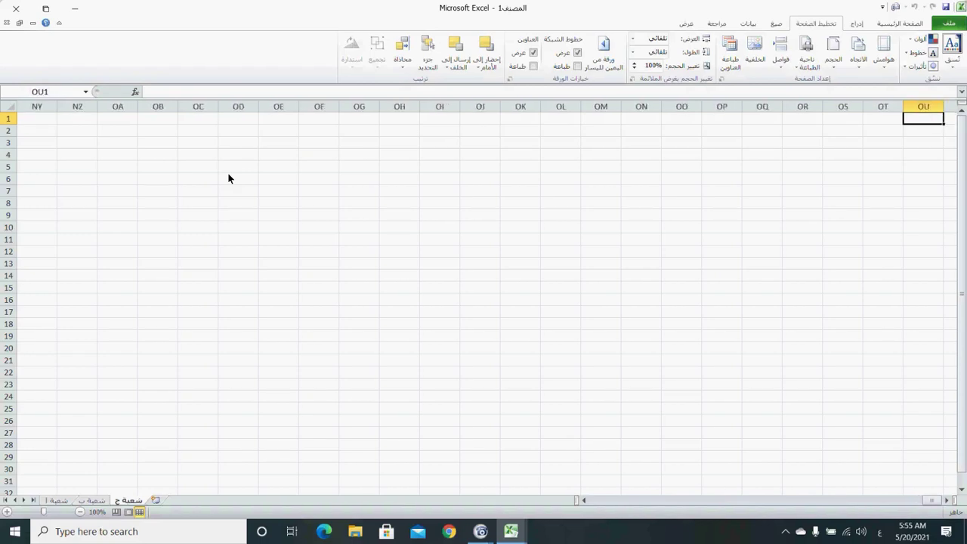
{"action": "key", "text": "Right"}
{"action": "key", "text": "Right"}
{"action": "key", "text": "Right"}
{"action": "key", "text": "Right"}
{"action": "key", "text": "Right"}
{"action": "key", "text": "Right"}
{"action": "key", "text": "Right"}
{"action": "key", "text": "Right"}
{"action": "key", "text": "Right"}
{"action": "key", "text": "Right"}
{"action": "key", "text": "Right"}
{"action": "key", "text": "Right"}
{"action": "key", "text": "Right"}
{"action": "key", "text": "Right"}
{"action": "key", "text": "Right"}
{"action": "key", "text": "Right"}
{"action": "key", "text": "Right"}
{"action": "key", "text": "Right"}
{"action": "key", "text": "Right"}
{"action": "key", "text": "Right"}
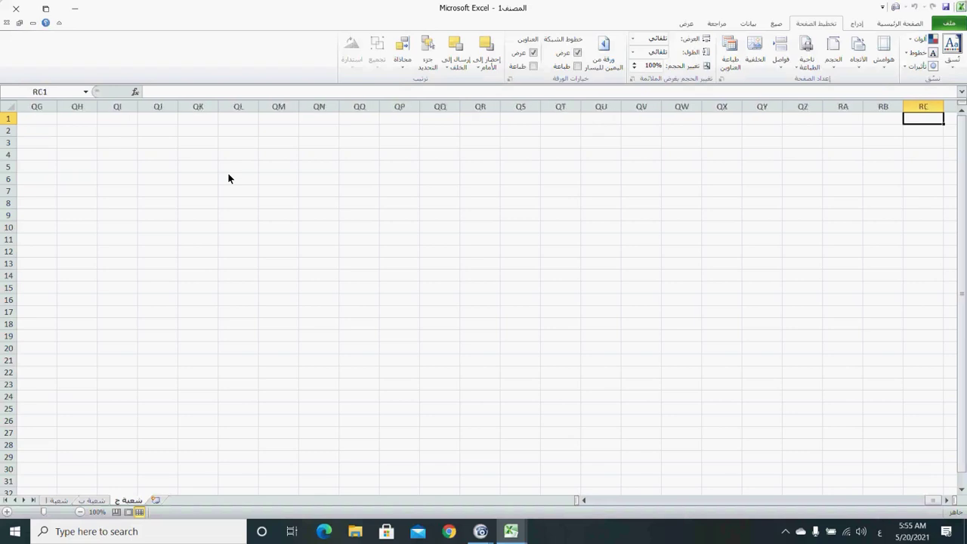
{"action": "key", "text": "Right"}
{"action": "key", "text": "Right"}
{"action": "key", "text": "Right"}
{"action": "key", "text": "Right"}
{"action": "key", "text": "Right"}
{"action": "key", "text": "Right"}
{"action": "key", "text": "Right"}
{"action": "key", "text": "Right"}
{"action": "key", "text": "Right"}
{"action": "key", "text": "Right"}
{"action": "key", "text": "Right"}
{"action": "key", "text": "Right"}
{"action": "key", "text": "Right"}
{"action": "key", "text": "Right"}
{"action": "key", "text": "Right"}
{"action": "key", "text": "Right"}
{"action": "key", "text": "Right"}
{"action": "key", "text": "Right"}
{"action": "key", "text": "Right"}
{"action": "key", "text": "Right"}
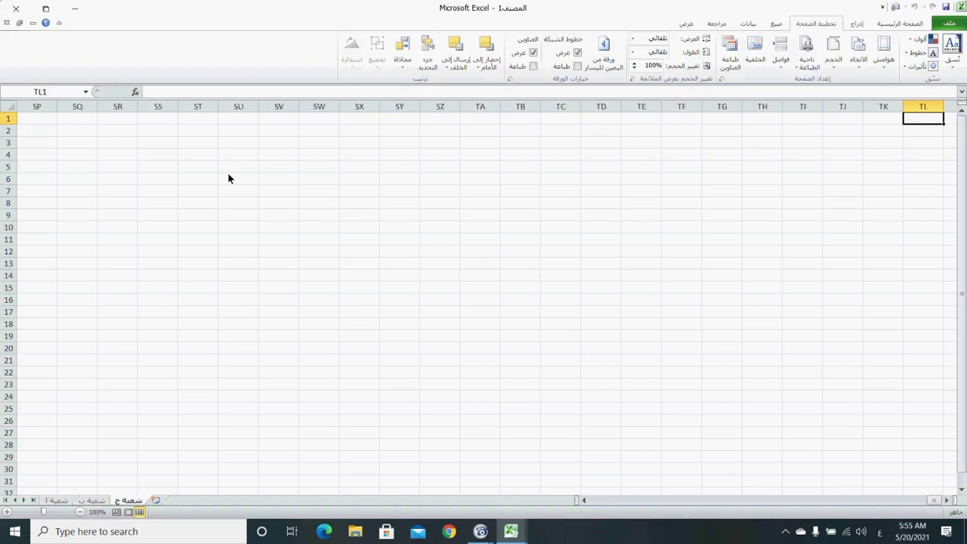
{"action": "key", "text": "Right"}
{"action": "key", "text": "Right"}
{"action": "key", "text": "Right"}
{"action": "key", "text": "Right"}
{"action": "key", "text": "Right"}
{"action": "key", "text": "Right"}
{"action": "key", "text": "Right"}
{"action": "key", "text": "Right"}
{"action": "key", "text": "Right"}
{"action": "key", "text": "Right"}
{"action": "key", "text": "Right"}
{"action": "key", "text": "Right"}
{"action": "key", "text": "Right"}
{"action": "key", "text": "Right"}
{"action": "key", "text": "Right"}
{"action": "key", "text": "Right"}
{"action": "key", "text": "Right"}
{"action": "key", "text": "Right"}
{"action": "key", "text": "Right"}
{"action": "key", "text": "Right"}
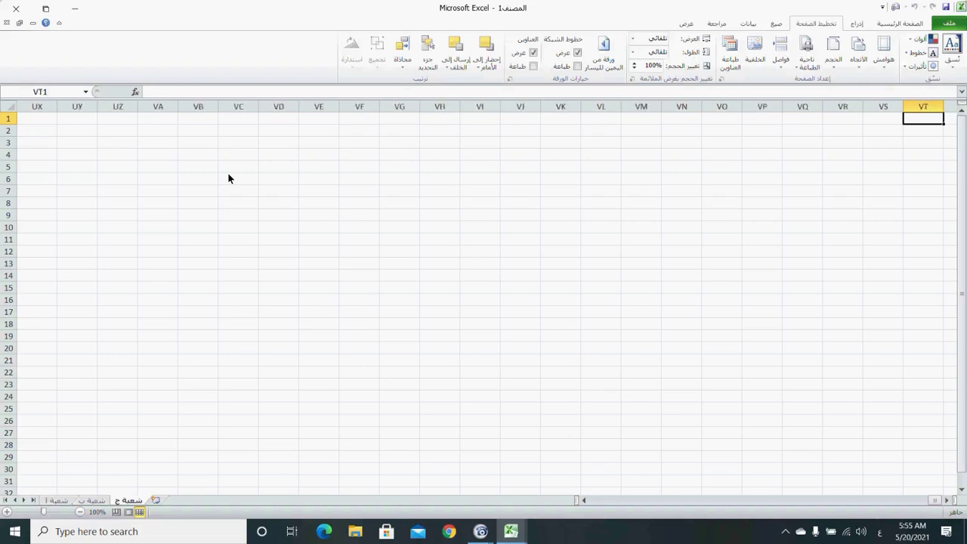
{"action": "key", "text": "Right"}
{"action": "key", "text": "Right"}
{"action": "key", "text": "Right"}
{"action": "key", "text": "Right"}
{"action": "key", "text": "Right"}
{"action": "key", "text": "Right"}
{"action": "key", "text": "Right"}
{"action": "key", "text": "Right"}
{"action": "key", "text": "Right"}
{"action": "key", "text": "Right"}
{"action": "key", "text": "Right"}
{"action": "key", "text": "Right"}
{"action": "key", "text": "Right"}
{"action": "key", "text": "Right"}
{"action": "key", "text": "Right"}
{"action": "key", "text": "Right"}
{"action": "key", "text": "Right"}
{"action": "key", "text": "Right"}
{"action": "key", "text": "Right"}
{"action": "key", "text": "Right"}
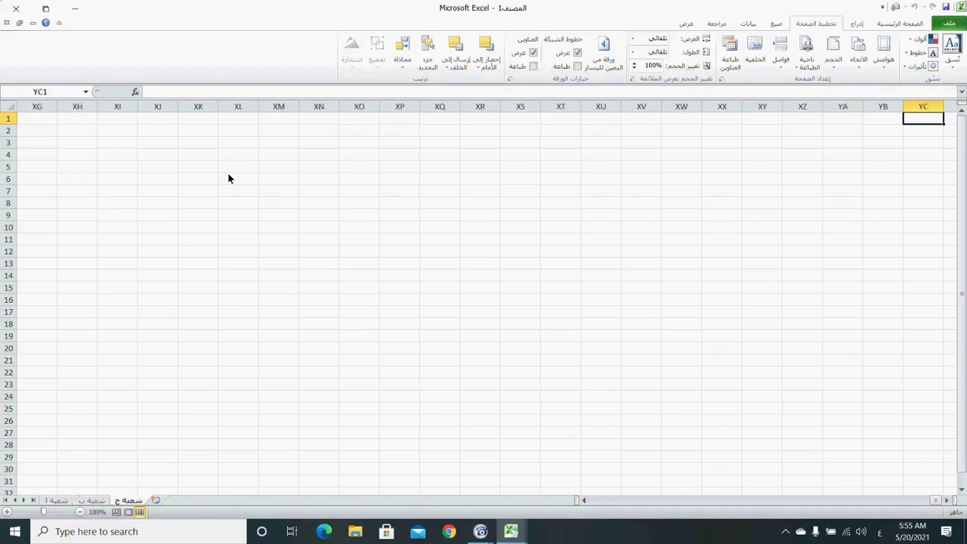
{"action": "key", "text": "Right"}
{"action": "key", "text": "Right"}
{"action": "key", "text": "Right"}
{"action": "key", "text": "Right"}
{"action": "key", "text": "Right"}
{"action": "key", "text": "Right"}
{"action": "key", "text": "Right"}
{"action": "key", "text": "Right"}
{"action": "key", "text": "Right"}
{"action": "key", "text": "Right"}
{"action": "key", "text": "Right"}
{"action": "key", "text": "Right"}
{"action": "key", "text": "Right"}
{"action": "key", "text": "Right"}
{"action": "key", "text": "Right"}
{"action": "key", "text": "Right"}
{"action": "key", "text": "Right"}
{"action": "key", "text": "Right"}
{"action": "key", "text": "Right"}
{"action": "key", "text": "Right"}
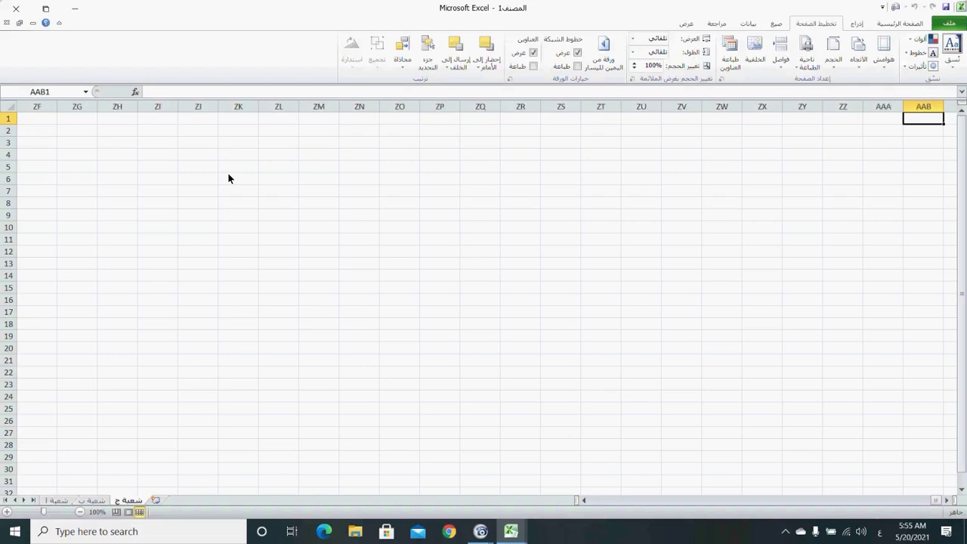
{"action": "key", "text": "Right"}
{"action": "key", "text": "Right"}
{"action": "key", "text": "Right"}
{"action": "key", "text": "Right"}
{"action": "key", "text": "Right"}
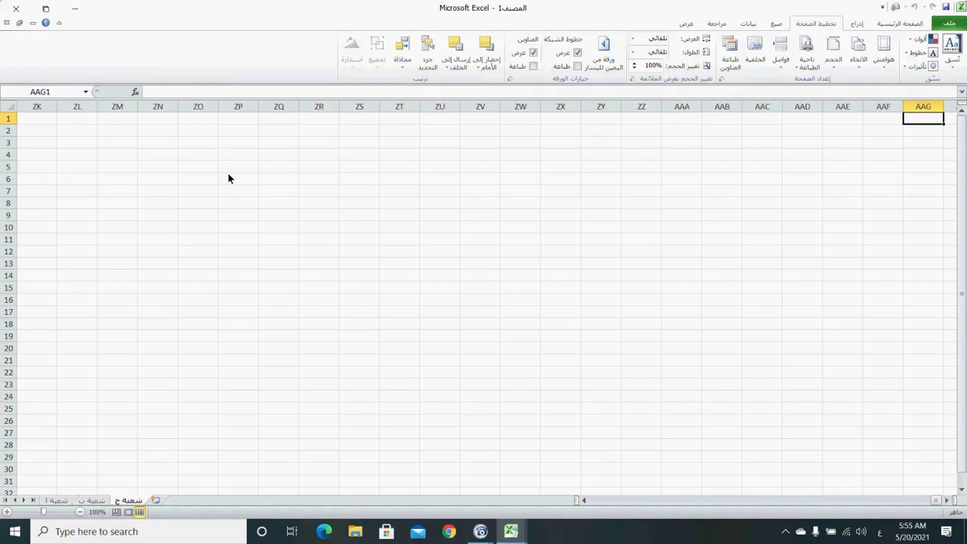
{"action": "key", "text": "Right"}
{"action": "key", "text": "Right"}
{"action": "key", "text": "Right"}
{"action": "key", "text": "Right"}
{"action": "key", "text": "Right"}
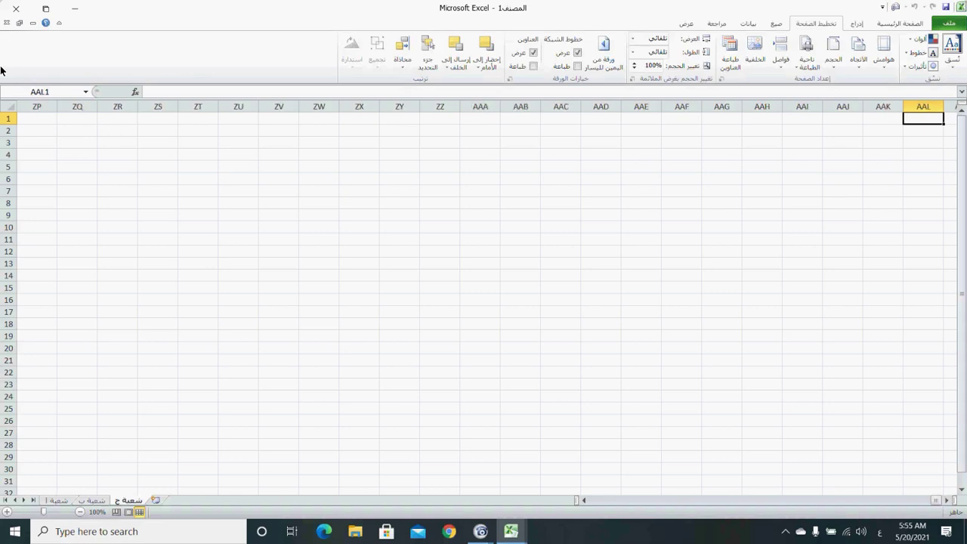
Return to the sheet's first cell by entering its reference, a1, after switching the input language to English
{"action": "left_click", "coordinate": [40, 92]}
{"action": "type", "text": "ش1"}
{"action": "key", "text": "BackSpace"}
{"action": "key", "text": "BackSpace"}
{"action": "key", "text": "alt+shift"}
{"action": "type", "text": "a1"}
{"action": "key", "text": "Return"}
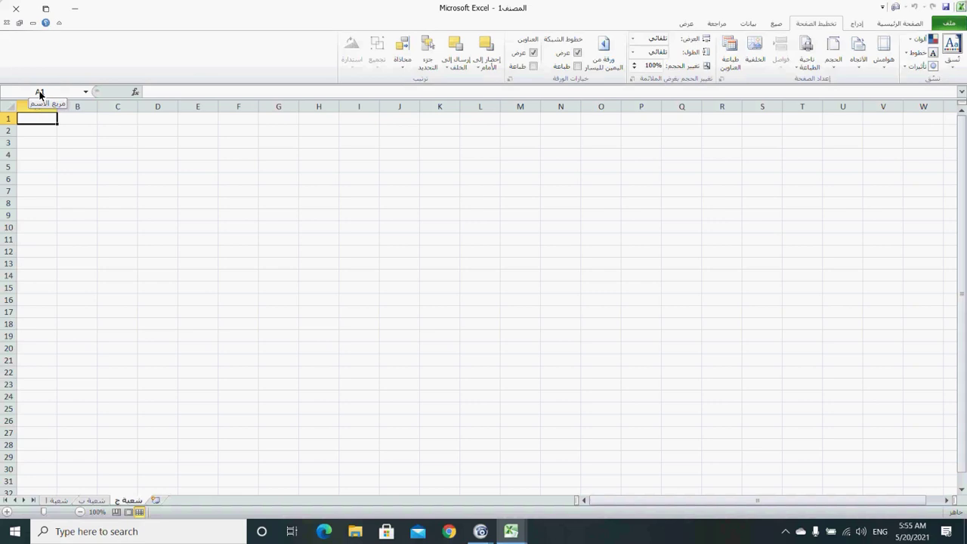
Move the active cell down column A from A1 to A14 and back up to A1, one row at a time
{"action": "key", "text": "Down"}
{"action": "key", "text": "Down"}
{"action": "key", "text": "Down"}
{"action": "key", "text": "Down"}
{"action": "key", "text": "Down"}
{"action": "key", "text": "Down"}
{"action": "key", "text": "Down"}
{"action": "key", "text": "Down"}
{"action": "key", "text": "Down"}
{"action": "key", "text": "Down"}
{"action": "key", "text": "Down"}
{"action": "key", "text": "Down"}
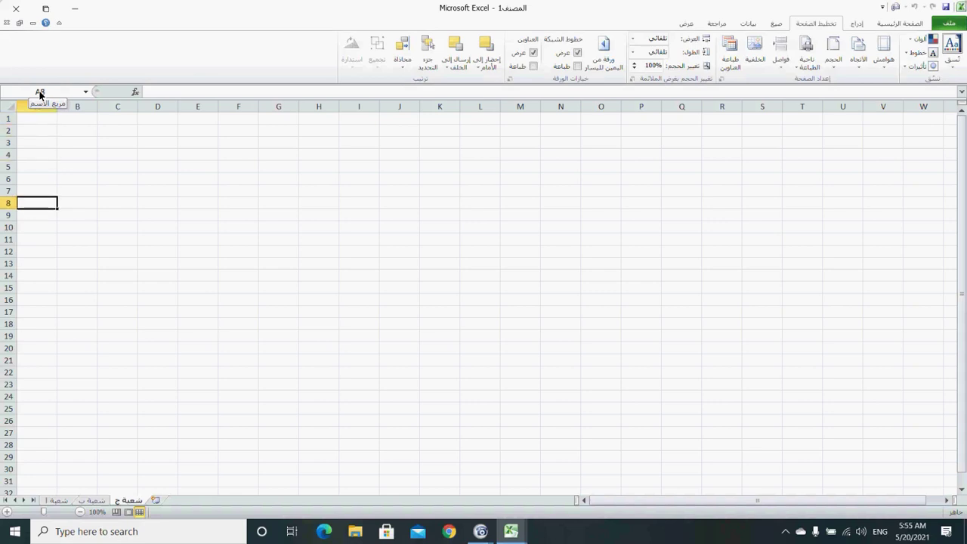
{"action": "key", "text": "Down"}
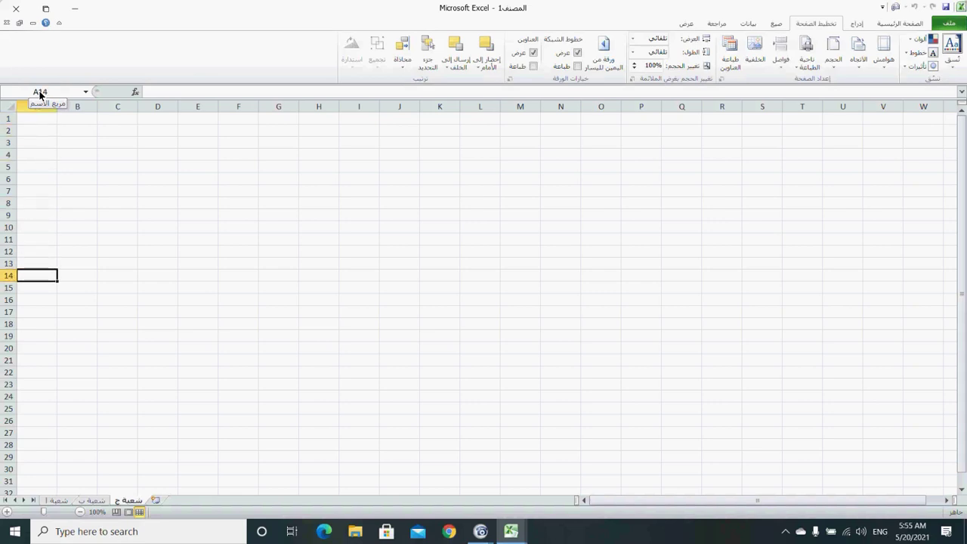
{"action": "key", "text": "Up"}
{"action": "key", "text": "Up"}
{"action": "key", "text": "Up"}
{"action": "key", "text": "Up"}
{"action": "key", "text": "Up"}
{"action": "key", "text": "Up"}
{"action": "key", "text": "Up"}
{"action": "key", "text": "Up"}
{"action": "key", "text": "Up"}
{"action": "key", "text": "Up"}
{"action": "key", "text": "Up"}
{"action": "key", "text": "Up"}
{"action": "key", "text": "Up"}
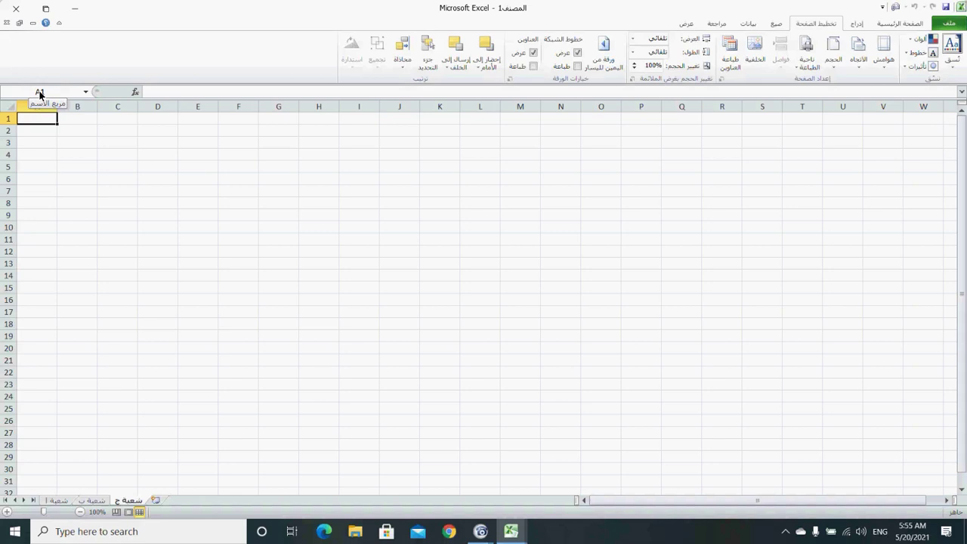
Move the active cell along row 1 from A1 to E1 and back to A1
{"action": "key", "text": "Right"}
{"action": "key", "text": "Right"}
{"action": "key", "text": "Right"}
{"action": "key", "text": "Right"}
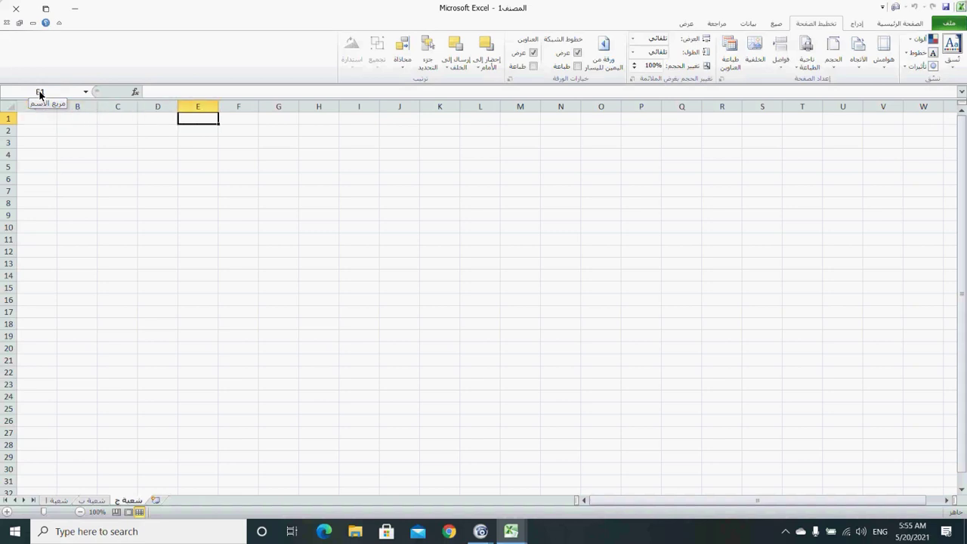
{"action": "key", "text": "Left"}
{"action": "key", "text": "Left"}
{"action": "key", "text": "Left"}
{"action": "key", "text": "Left"}
Step the active cell down column A, moving a few columns across and back on the rows below row 1
{"action": "key", "text": "Down"}
{"action": "key", "text": "Down"}
{"action": "key", "text": "Down"}
{"action": "key", "text": "Down"}
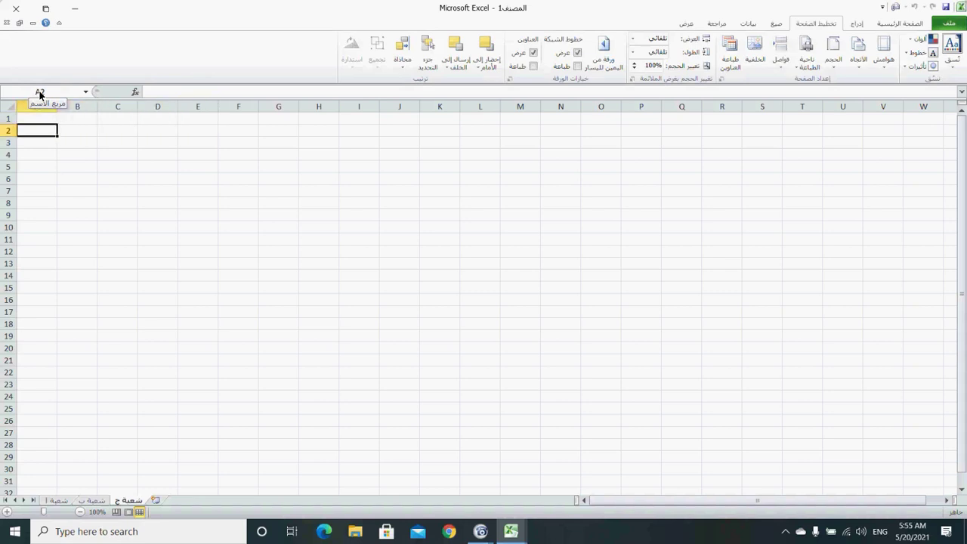
{"action": "key", "text": "Right"}
{"action": "key", "text": "Right"}
{"action": "key", "text": "Right"}
{"action": "key", "text": "Right"}
{"action": "key", "text": "Left"}
{"action": "key", "text": "Left"}
{"action": "key", "text": "Left"}
{"action": "key", "text": "Down"}
{"action": "key", "text": "Down"}
{"action": "key", "text": "Down"}
{"action": "key", "text": "Right"}
{"action": "key", "text": "Right"}
{"action": "key", "text": "Left"}
{"action": "key", "text": "Left"}
Select cell G9 and move the active cell along row 9 to O9
{"action": "left_click", "coordinate": [172, 193]}
{"action": "left_click", "coordinate": [296, 218]}
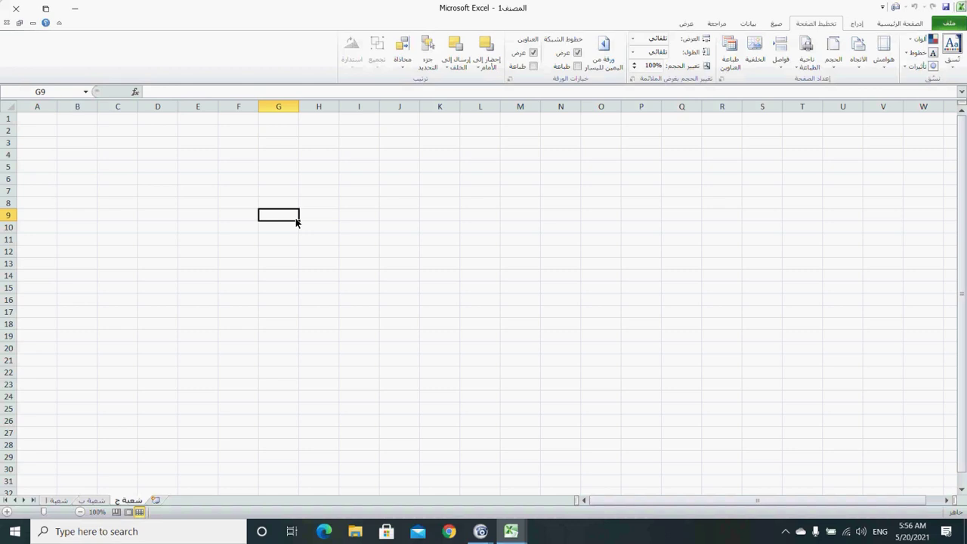
{"action": "key", "text": "Right"}
{"action": "key", "text": "Right"}
{"action": "key", "text": "Right"}
{"action": "key", "text": "Right"}
{"action": "key", "text": "Right"}
{"action": "key", "text": "Right"}
{"action": "key", "text": "Right"}
{"action": "key", "text": "Right"}
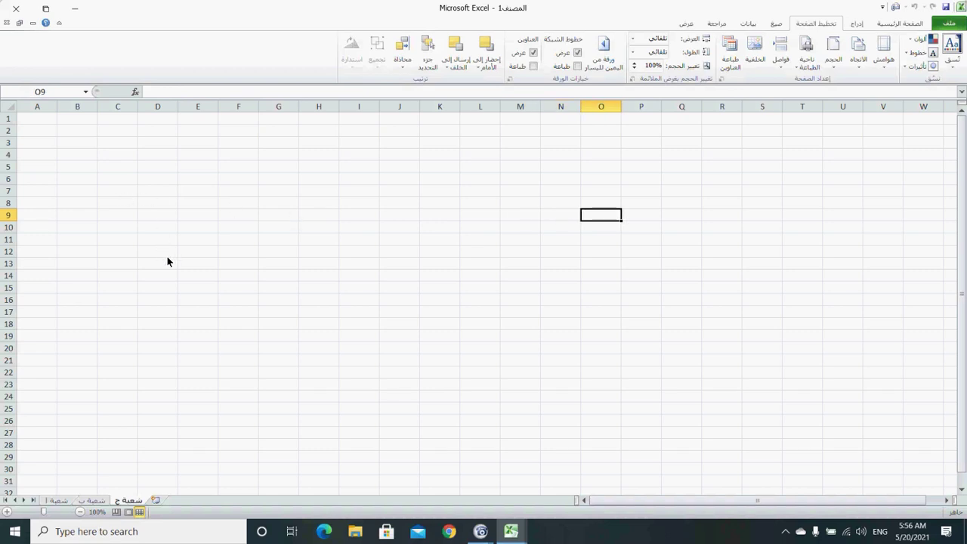
Move one screen down from O9 to O40, return to O9, and move one screen down again
{"action": "scroll", "coordinate": [168, 261], "scroll_direction": "down", "scroll_amount": 2}
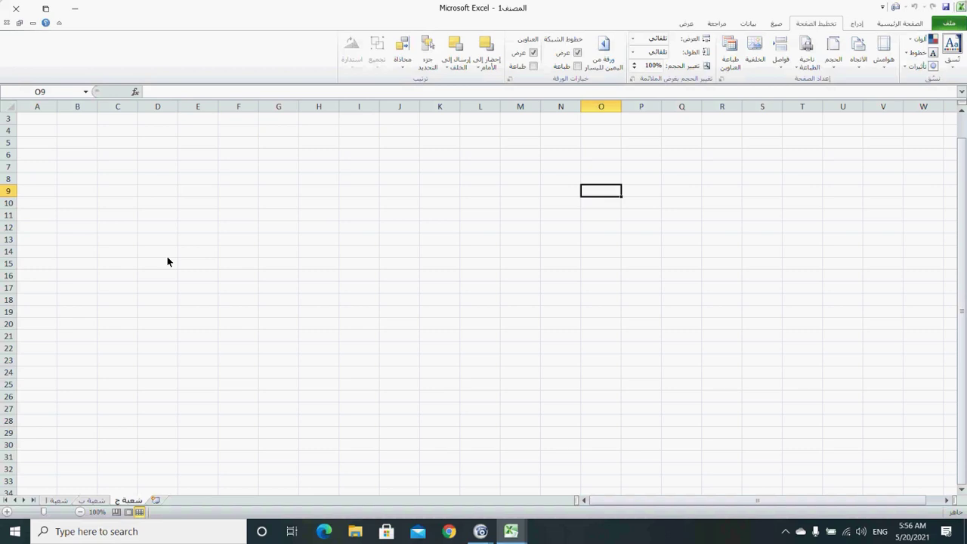
{"action": "scroll", "coordinate": [168, 261], "scroll_direction": "up", "scroll_amount": 1}
{"action": "key", "text": "Page_Down"}
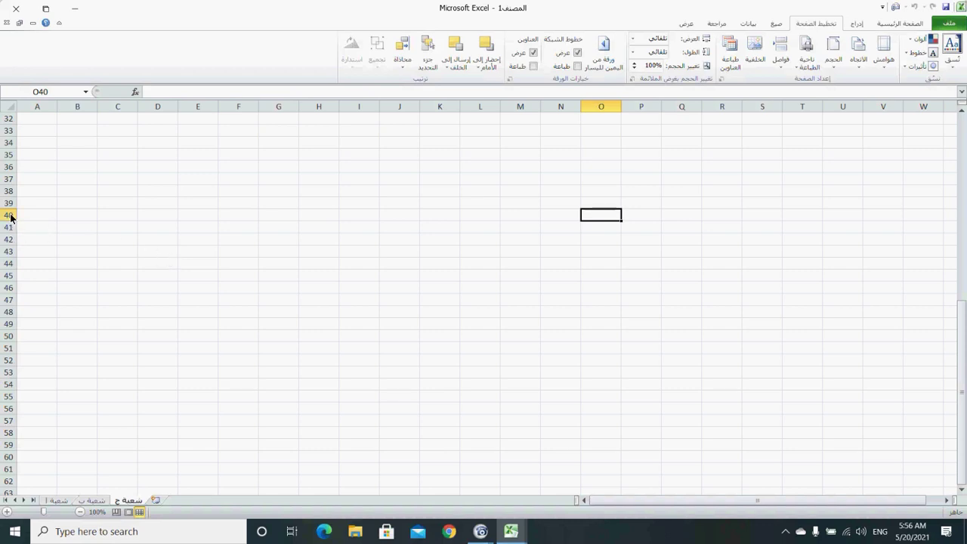
{"action": "key", "text": "Page_Up"}
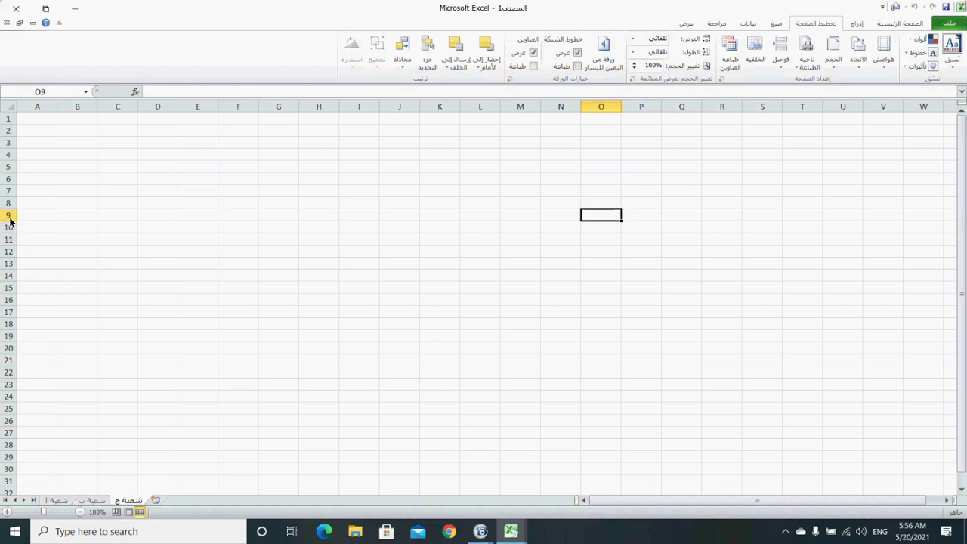
{"action": "key", "text": "Page_Down"}
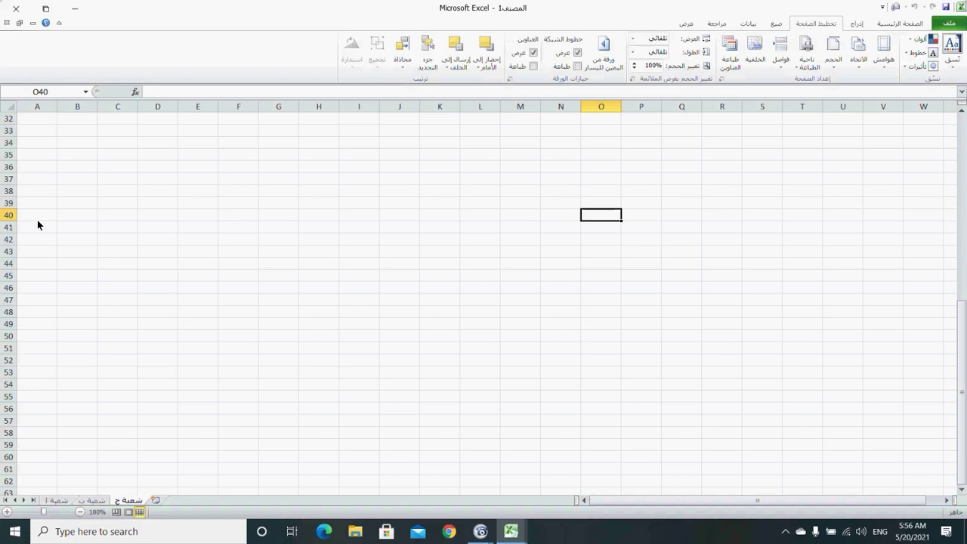
Jump one screen sideways from C41 to Z41 and back, and visit worksheet شعبة ب before returning to شعبة ج
{"action": "key", "text": "alt"}
{"action": "key", "text": "alt"}
{"action": "left_click", "coordinate": [122, 229]}
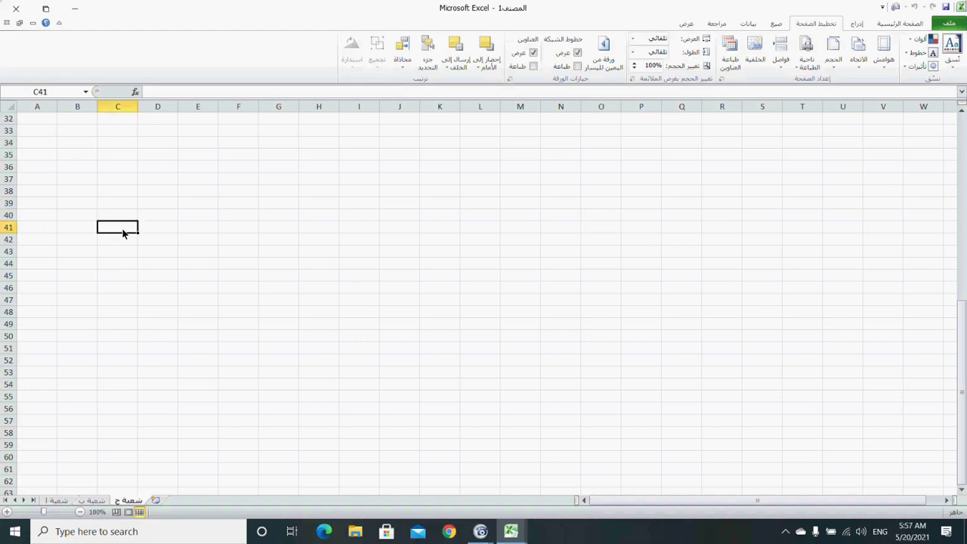
{"action": "key", "text": "alt"}
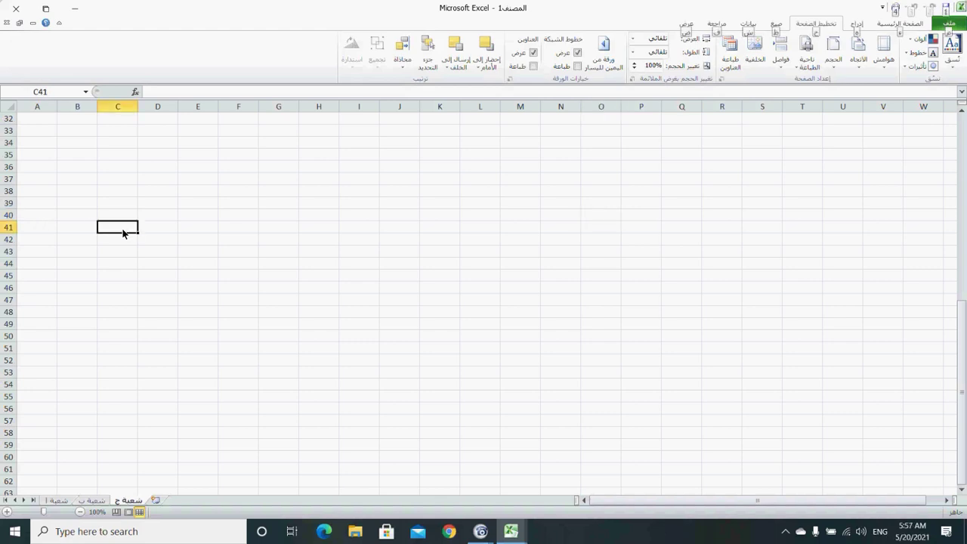
{"action": "key", "text": "alt+Page_Down"}
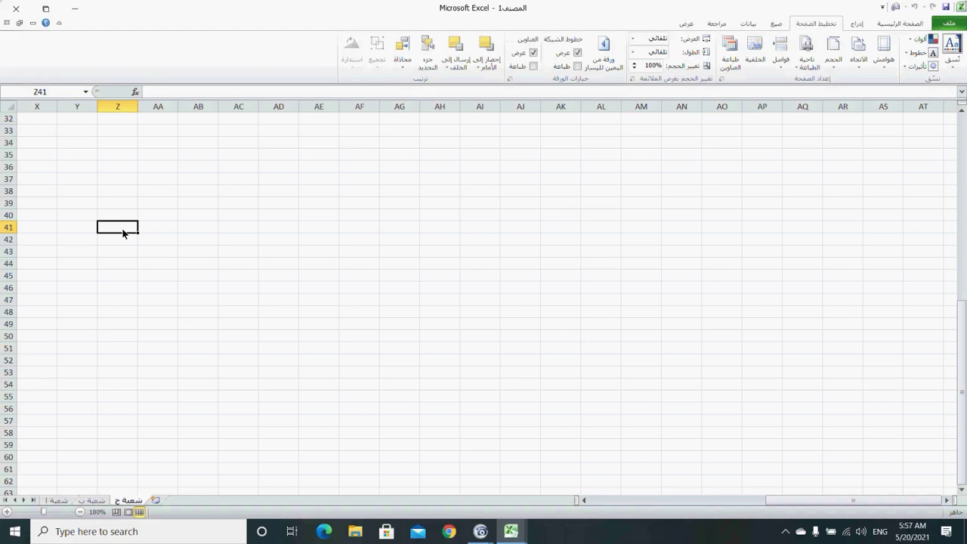
{"action": "key", "text": "alt+Page_Up"}
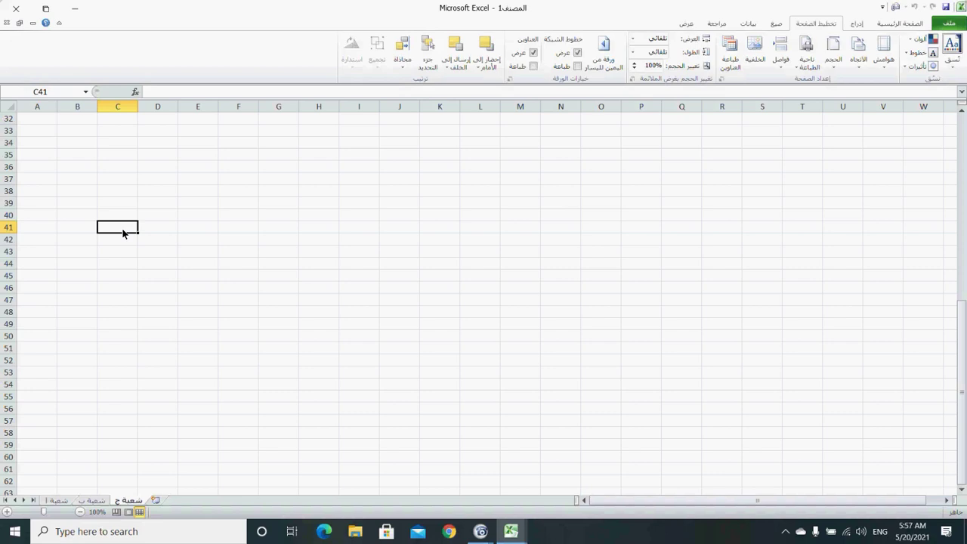
{"action": "key", "text": "ctrl+Page_Up"}
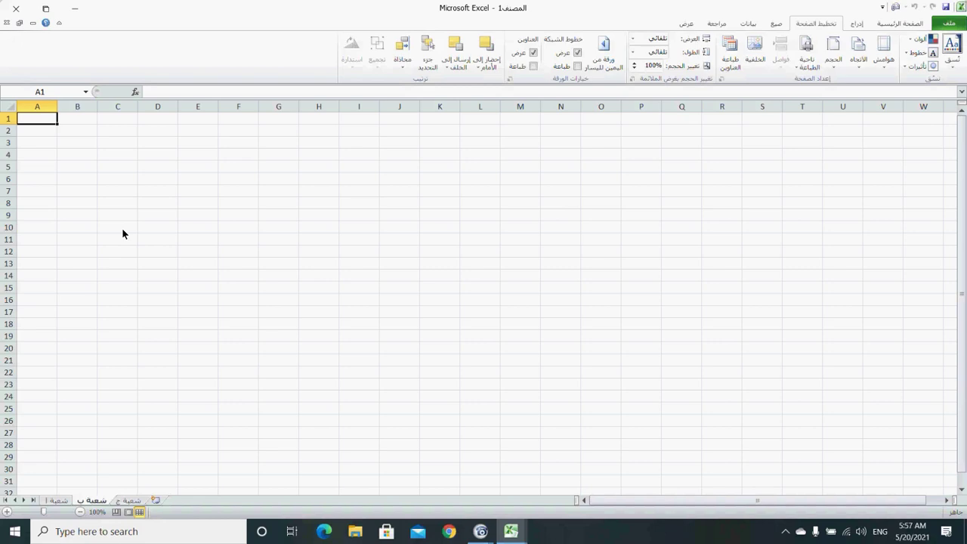
{"action": "key", "text": "ctrl+Page_Down"}
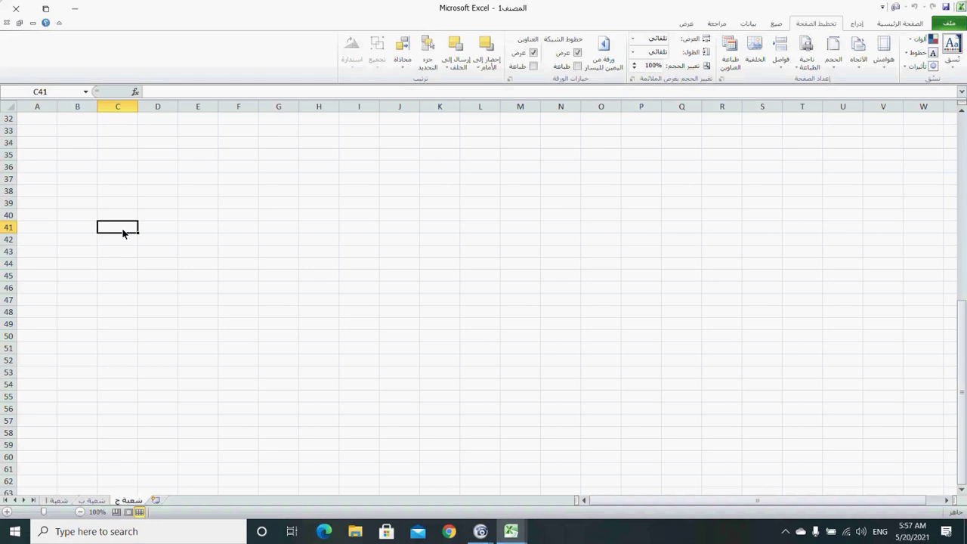
Go to the start of row 41, jump to its last column, XFD, and return to A41
{"action": "key", "text": "Home"}
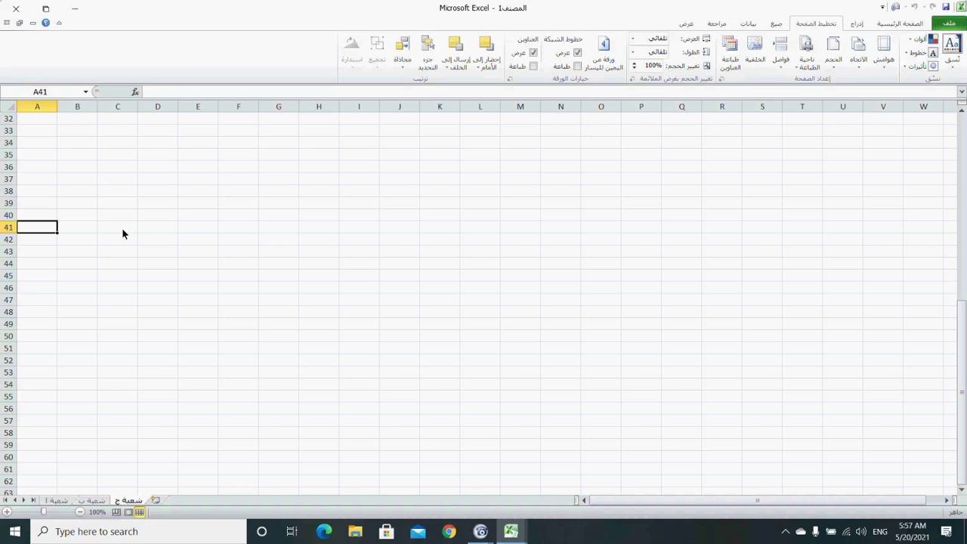
{"action": "key", "text": "ctrl+Right"}
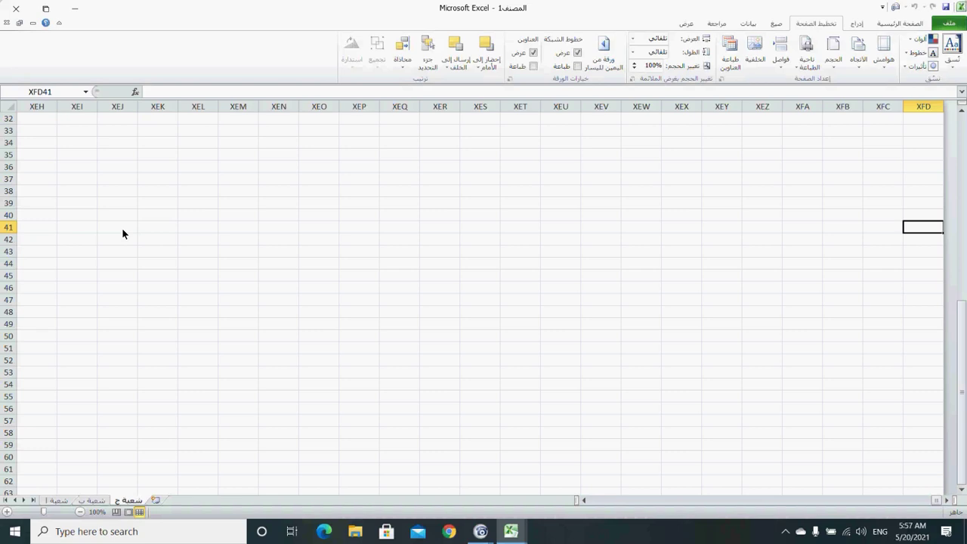
{"action": "key", "text": "Home"}
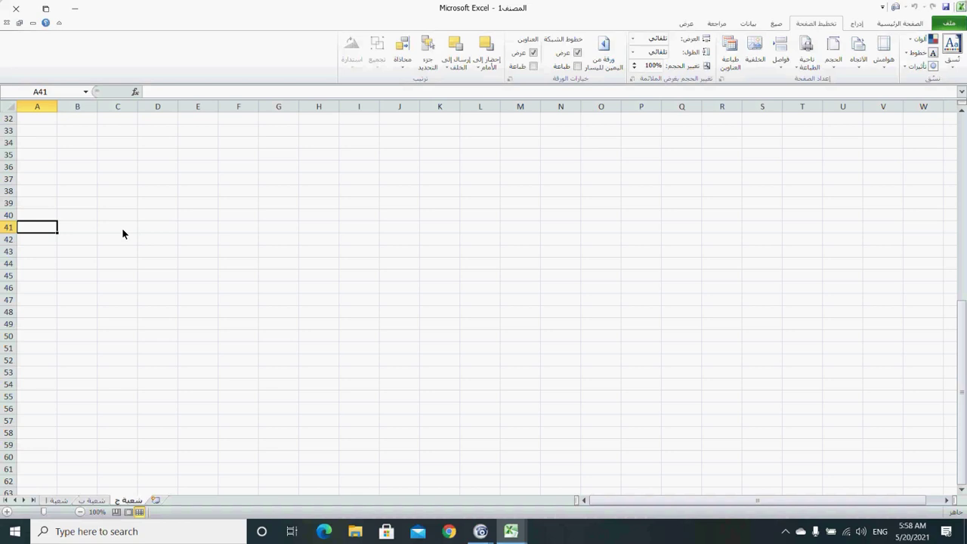
Go to cell A1, jump to the last row of column A, and return to A1
{"action": "key", "text": "ctrl+Home"}
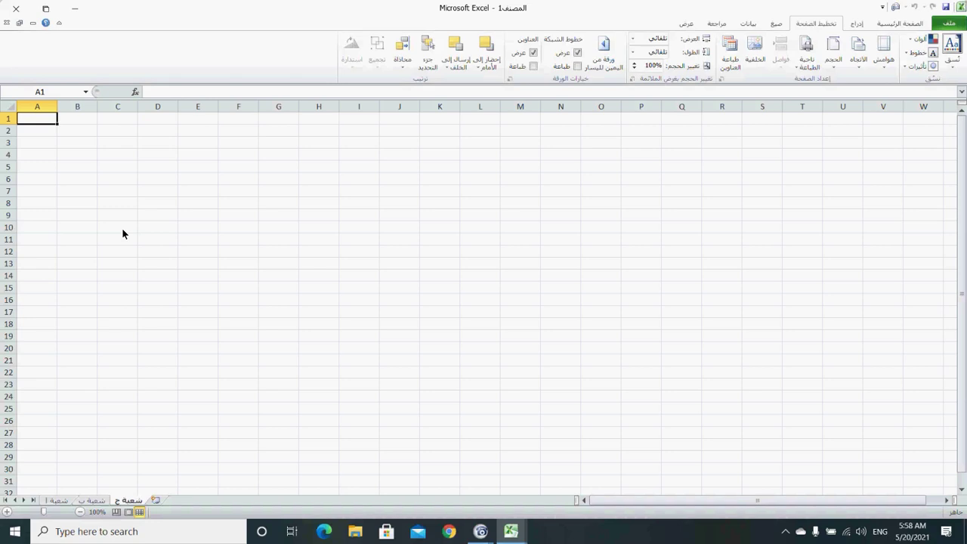
{"action": "key", "text": "ctrl+Down"}
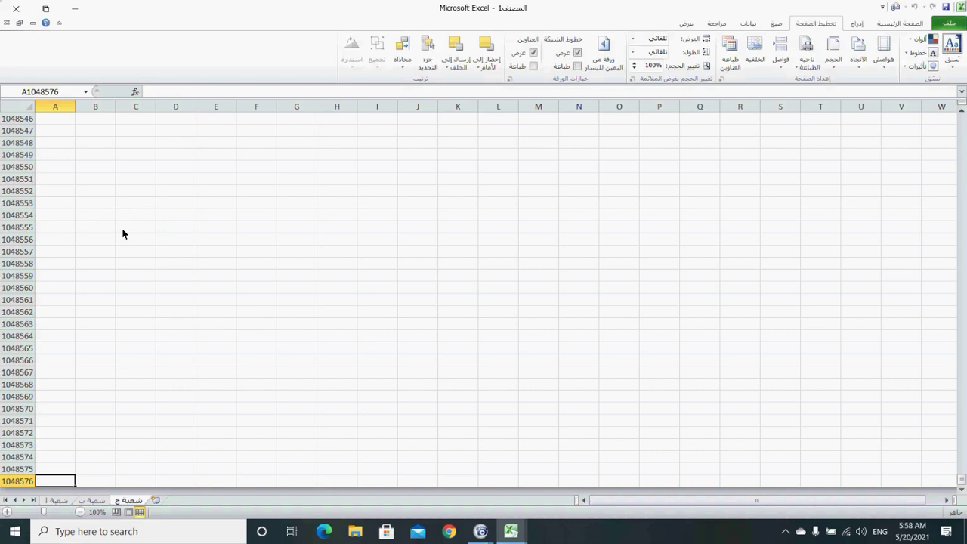
{"action": "key", "text": "ctrl+Up"}
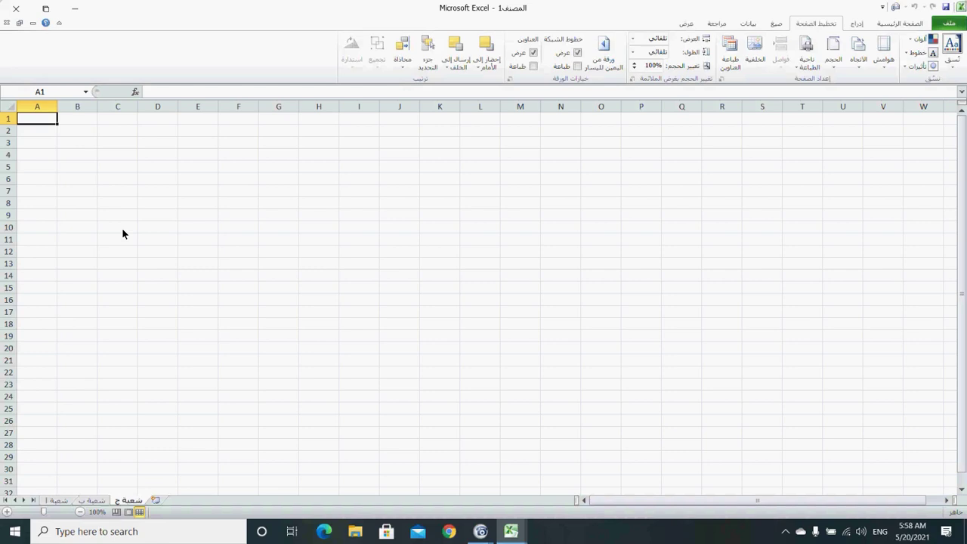
Move the active cell along row 1 from A1 to D1 and back to B1
{"action": "key", "text": "Right"}
{"action": "key", "text": "Right"}
{"action": "key", "text": "Right"}
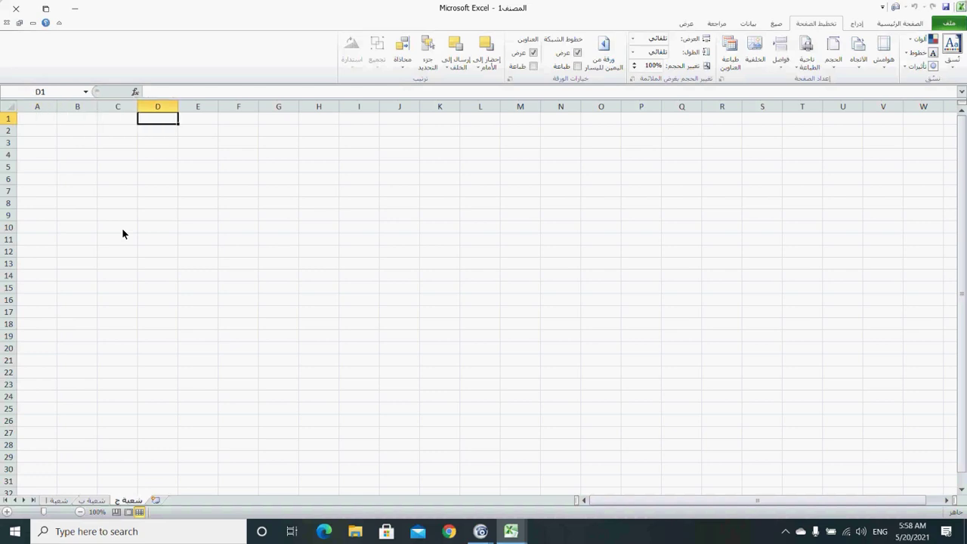
{"action": "key", "text": "Left"}
{"action": "key", "text": "Left"}
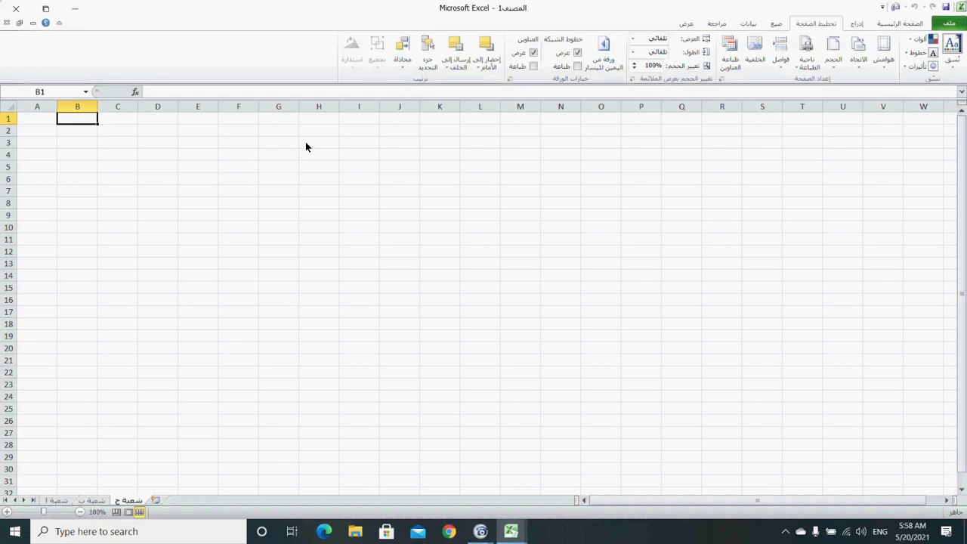
Try to jump to the reference xxy with the Go To command, and cancel the dialog
{"action": "left_click", "coordinate": [909, 31]}
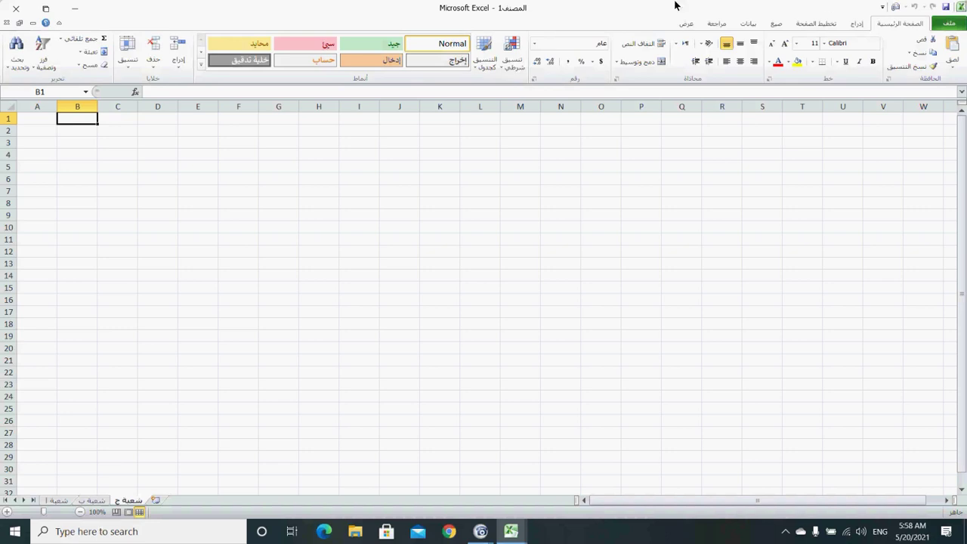
{"action": "left_click", "coordinate": [12, 71]}
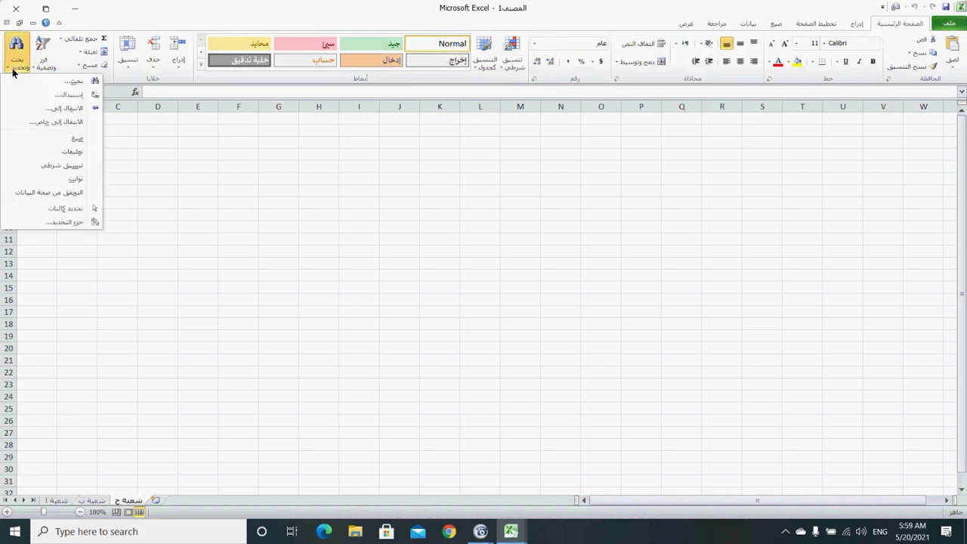
{"action": "left_click", "coordinate": [73, 107]}
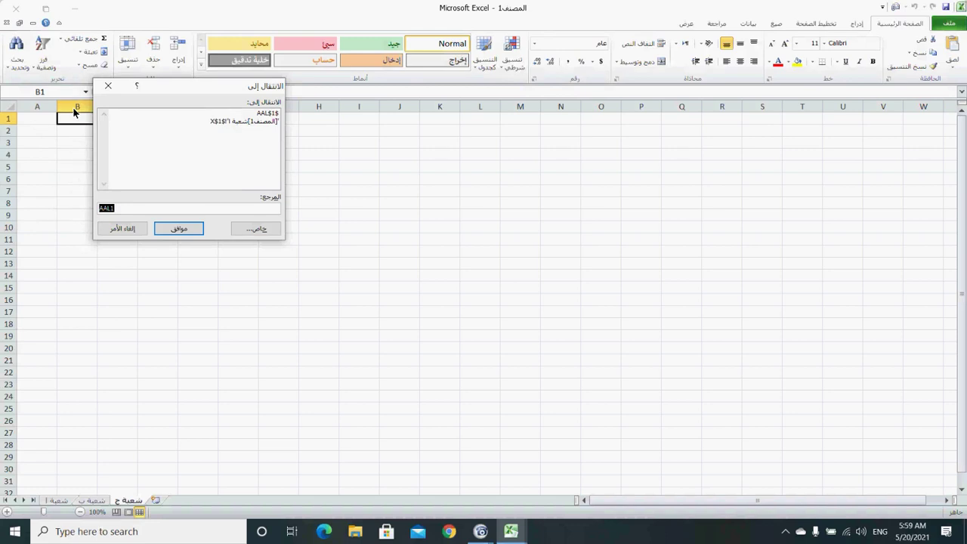
{"action": "type", "text": "xxy"}
{"action": "left_click", "coordinate": [177, 230]}
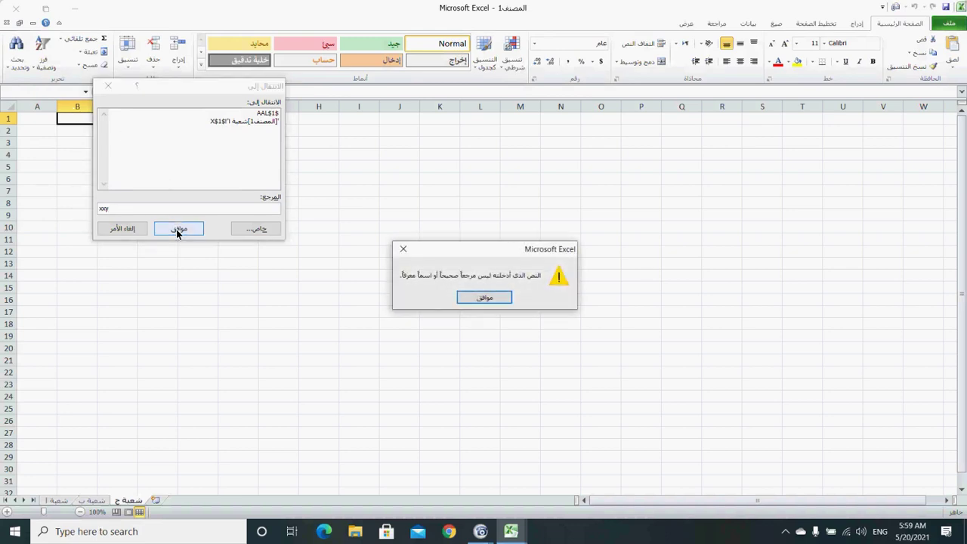
{"action": "left_click", "coordinate": [477, 299]}
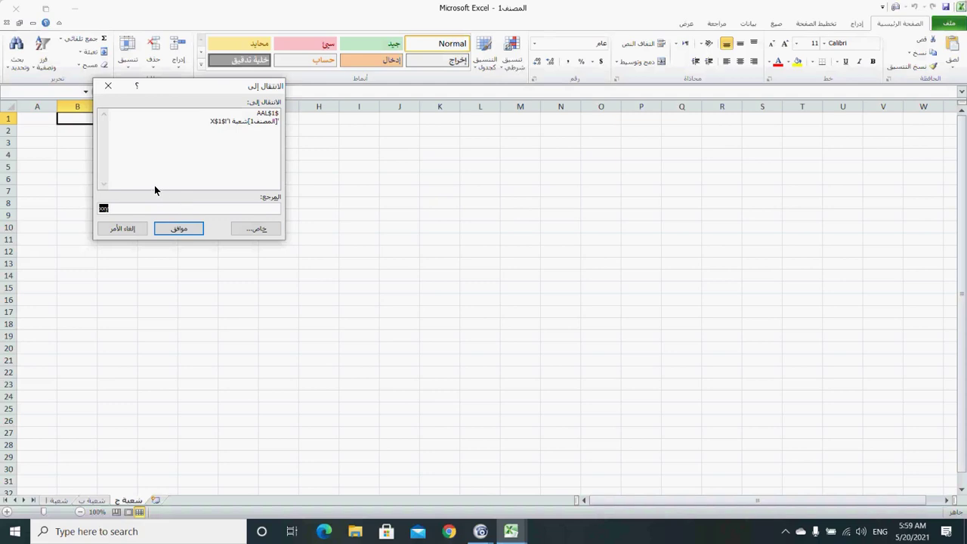
{"action": "left_click", "coordinate": [124, 229]}
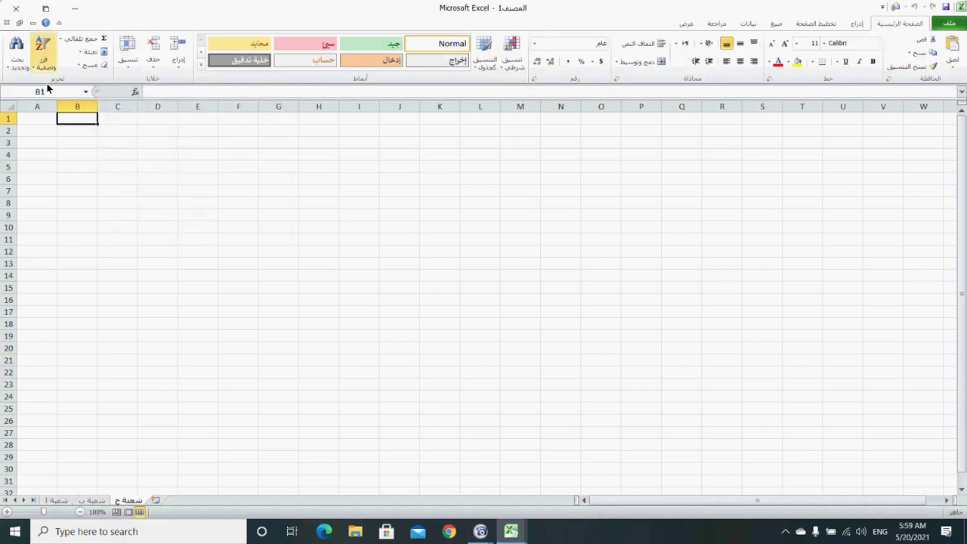
Try to jump to the reference xxy$1$ with the Go To command, and cancel the dialog
{"action": "left_click", "coordinate": [11, 68]}
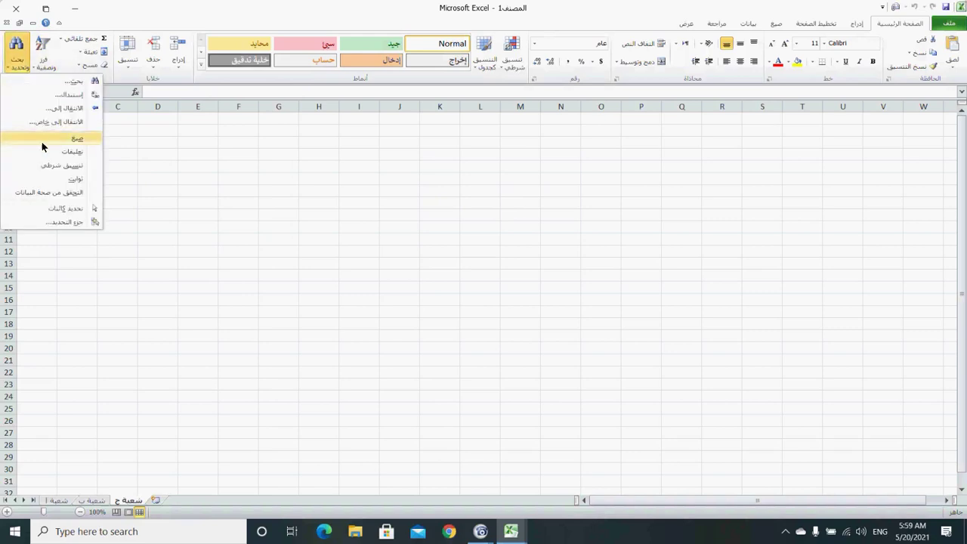
{"action": "left_click", "coordinate": [70, 106]}
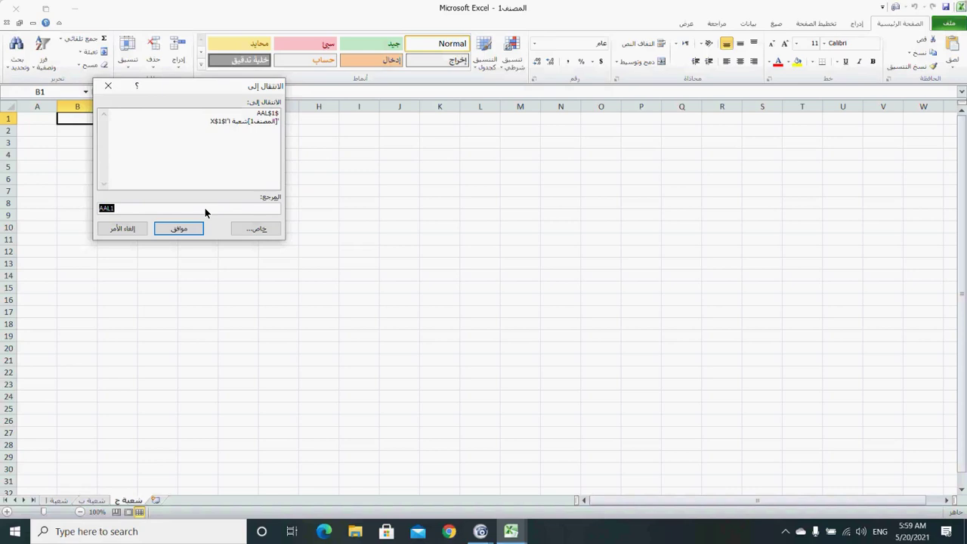
{"action": "type", "text": "xxy$1%"}
{"action": "key", "text": "BackSpace"}
{"action": "type", "text": "%"}
{"action": "key", "text": "BackSpace"}
{"action": "type", "text": "$"}
{"action": "left_click", "coordinate": [187, 230]}
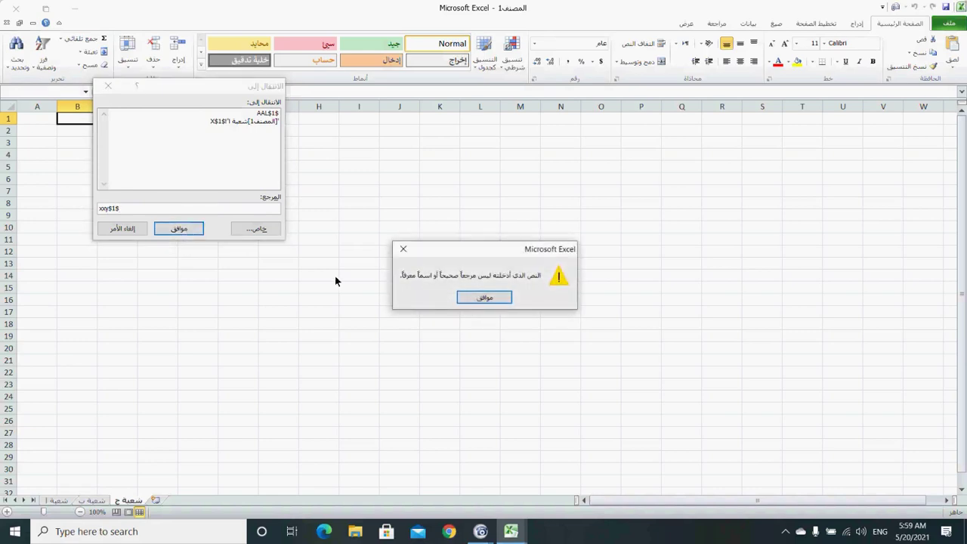
{"action": "left_click", "coordinate": [484, 298]}
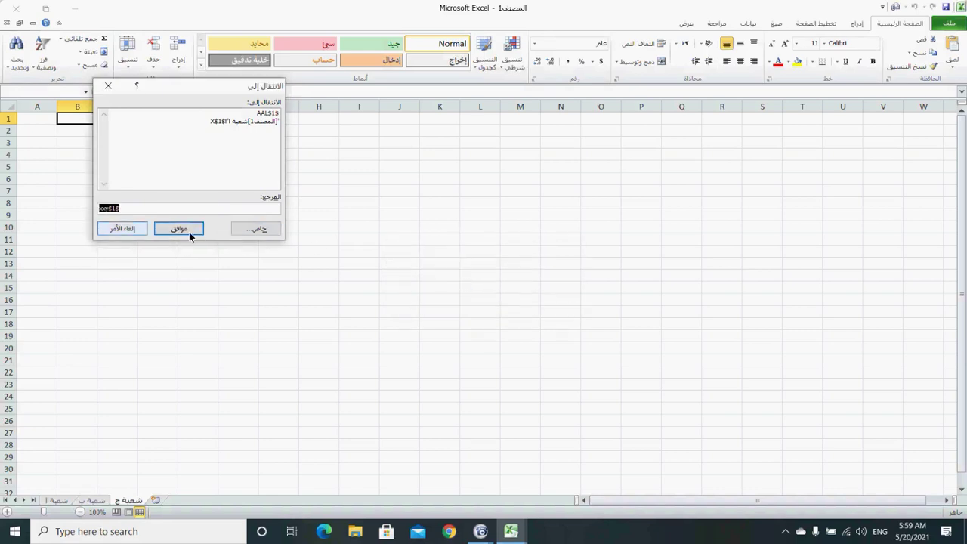
{"action": "left_click", "coordinate": [117, 225]}
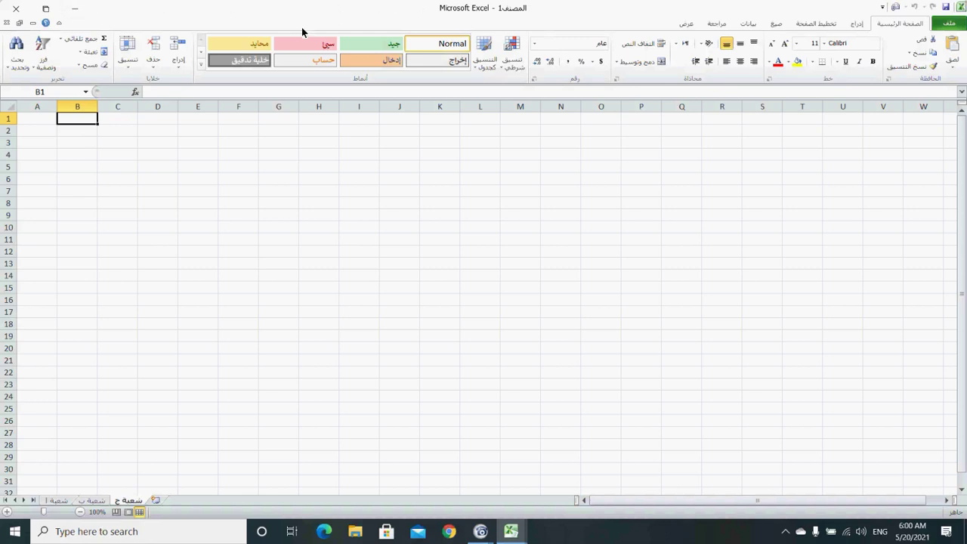
Set the direction of the شعبة ج sheet to right-to-left
{"action": "left_click", "coordinate": [818, 25]}
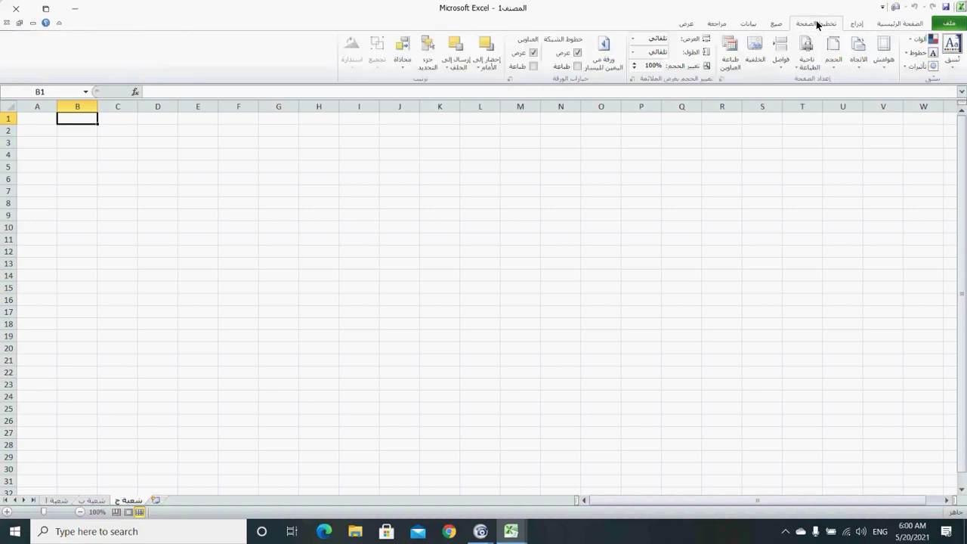
{"action": "left_click", "coordinate": [611, 58]}
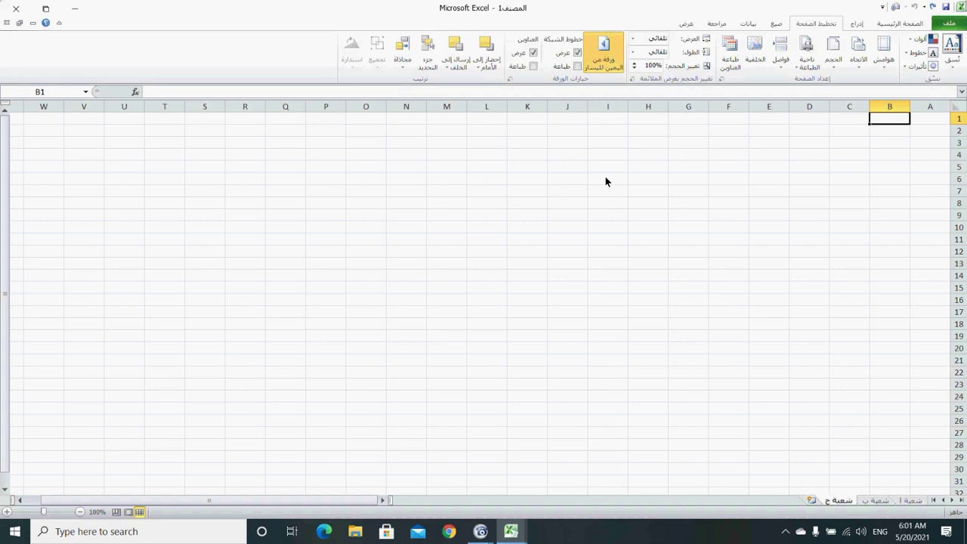
On the شعبة ب sheet, jump to the last row of column A and the last column of row 1, returning to A1 each time
{"action": "left_click", "coordinate": [877, 500]}
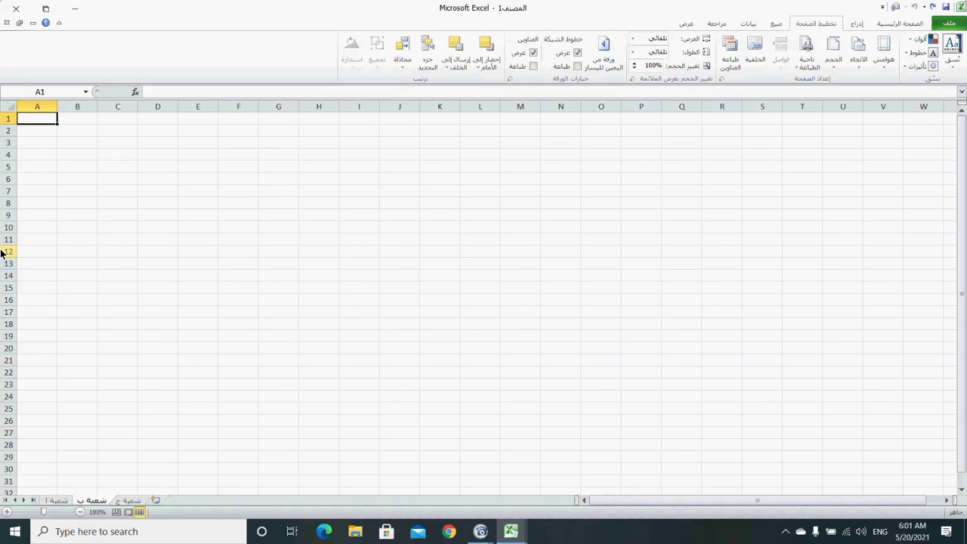
{"action": "key", "text": "Down"}
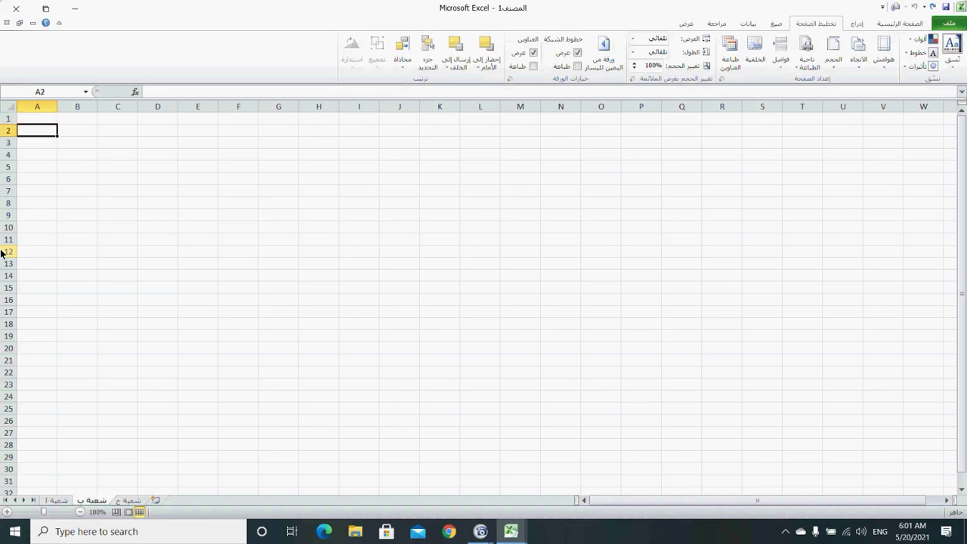
{"action": "key", "text": "ctrl+Down"}
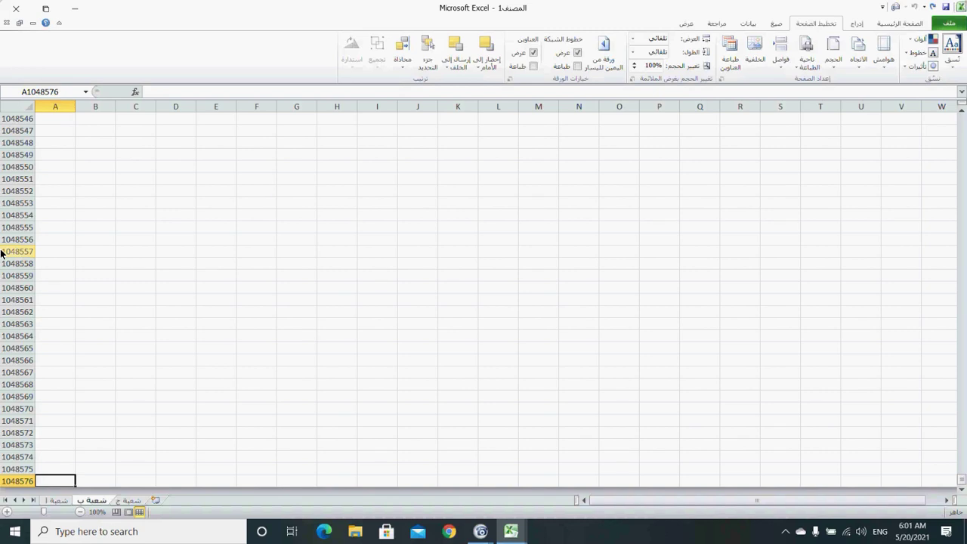
{"action": "key", "text": "ctrl+Up"}
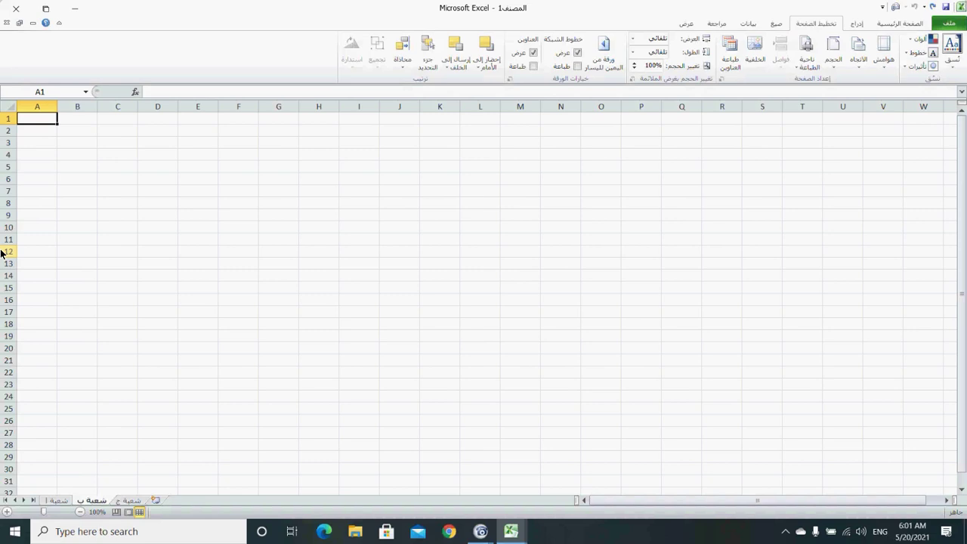
{"action": "key", "text": "ctrl+Right"}
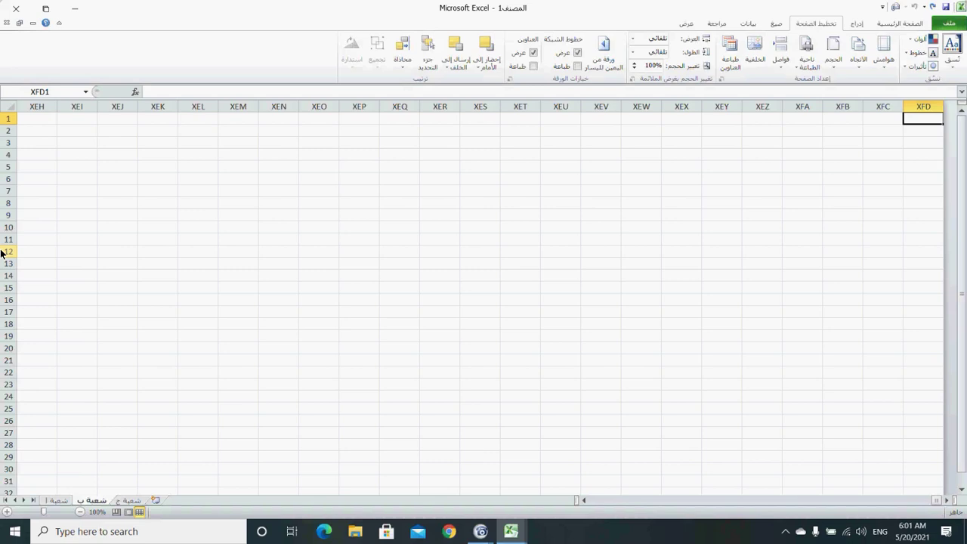
{"action": "key", "text": "ctrl+Home"}
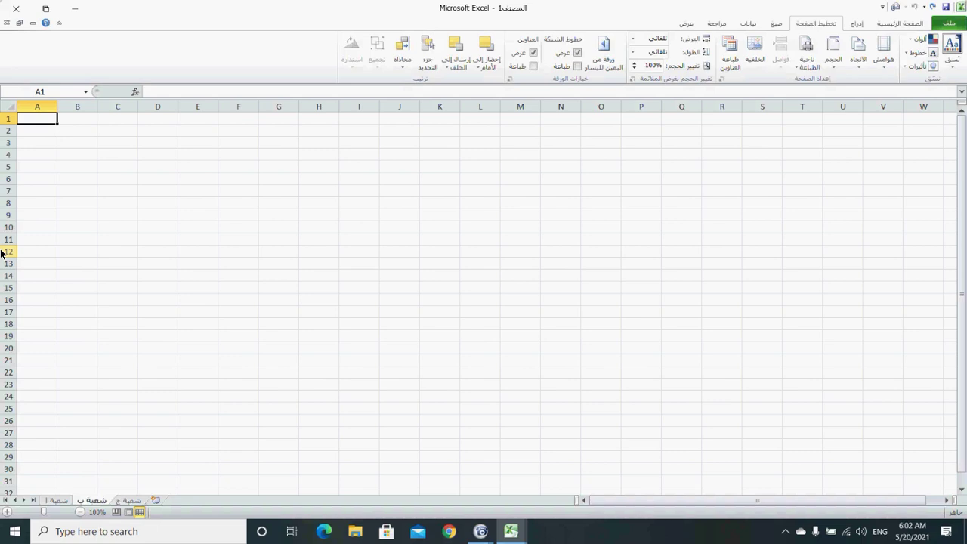
Move the active cell along row 1 from A1 to F1
{"action": "key", "text": "Right"}
{"action": "key", "text": "Right"}
{"action": "key", "text": "Right"}
{"action": "key", "text": "Right"}
{"action": "key", "text": "Right"}
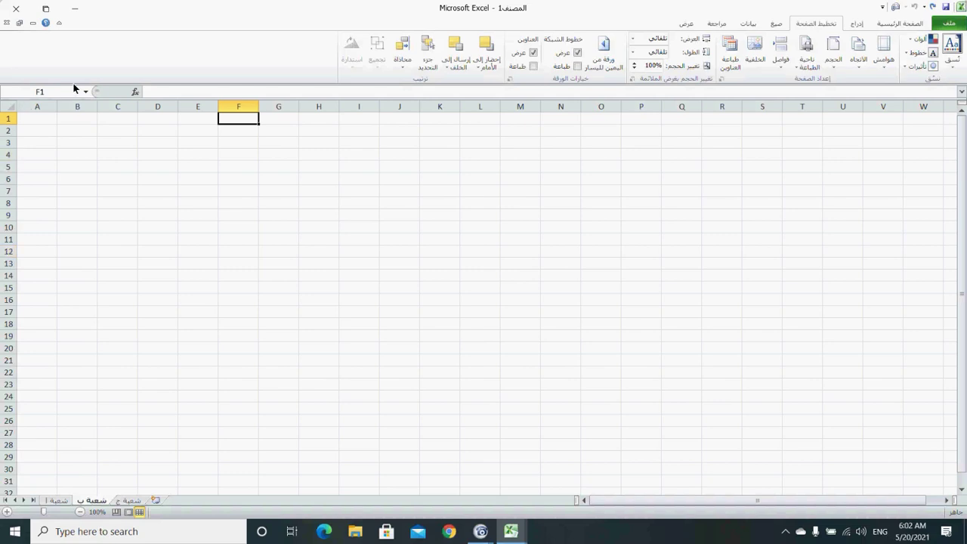
Jump directly to cell R4000 by entering its reference
{"action": "left_click", "coordinate": [42, 94]}
{"action": "type", "text": "r4000"}
{"action": "key", "text": "Return"}
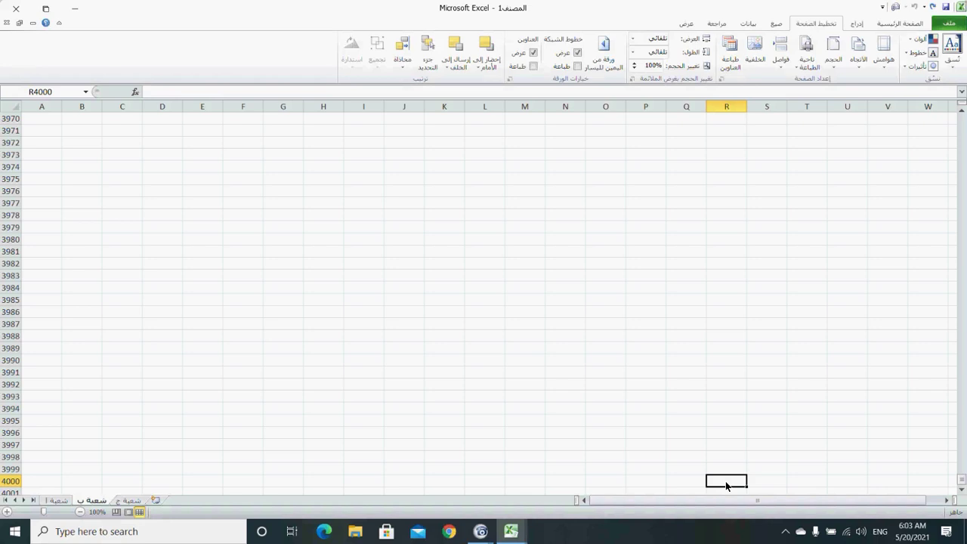
Create a new blank workbook
{"action": "left_click", "coordinate": [953, 26]}
{"action": "left_click", "coordinate": [931, 157]}
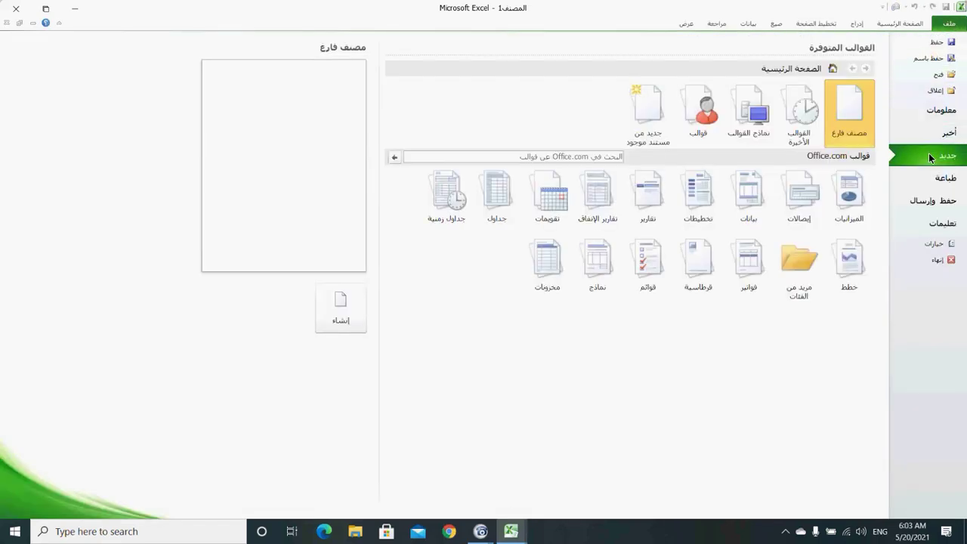
{"action": "double_click", "coordinate": [844, 105]}
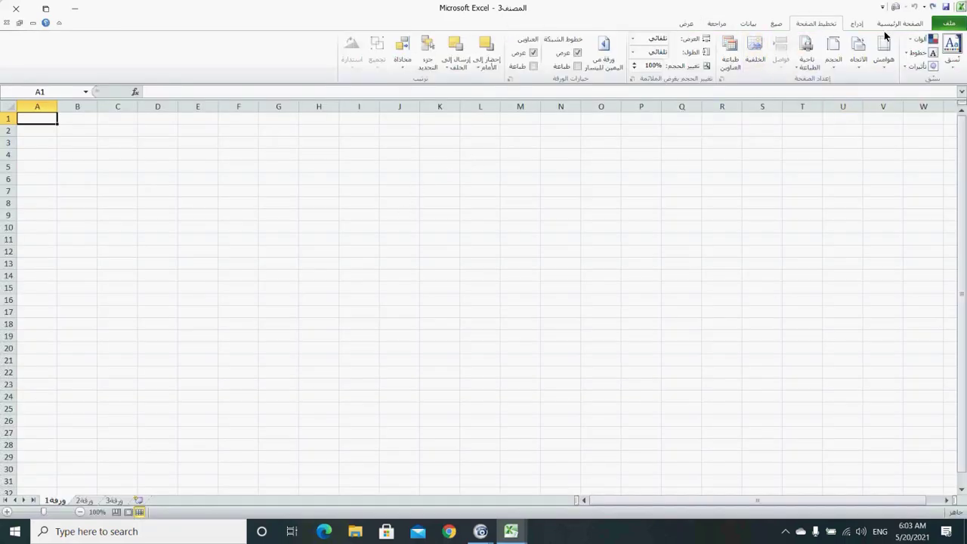
Save the new workbook in the Documents folder as an Excel Workbook named اسم الطالب
{"action": "left_click", "coordinate": [950, 24]}
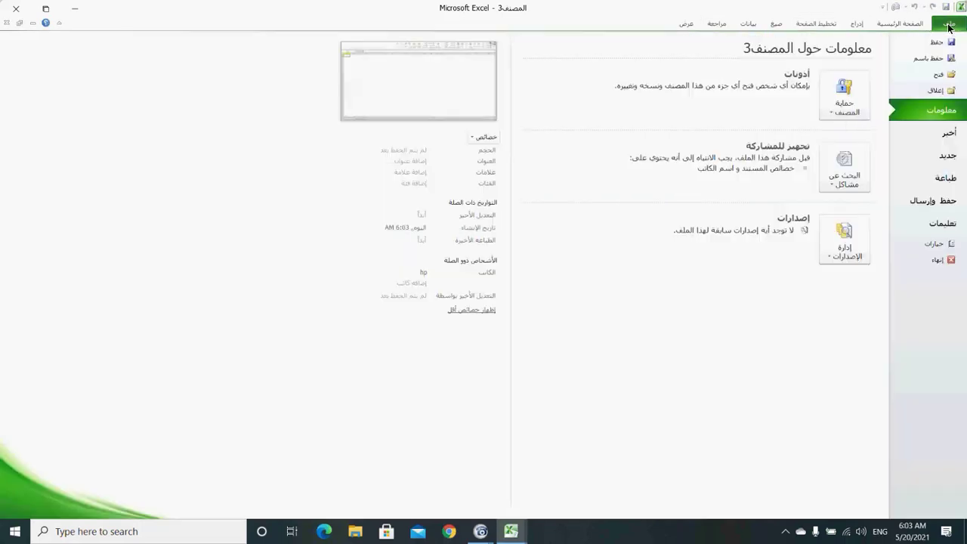
{"action": "left_click", "coordinate": [929, 58]}
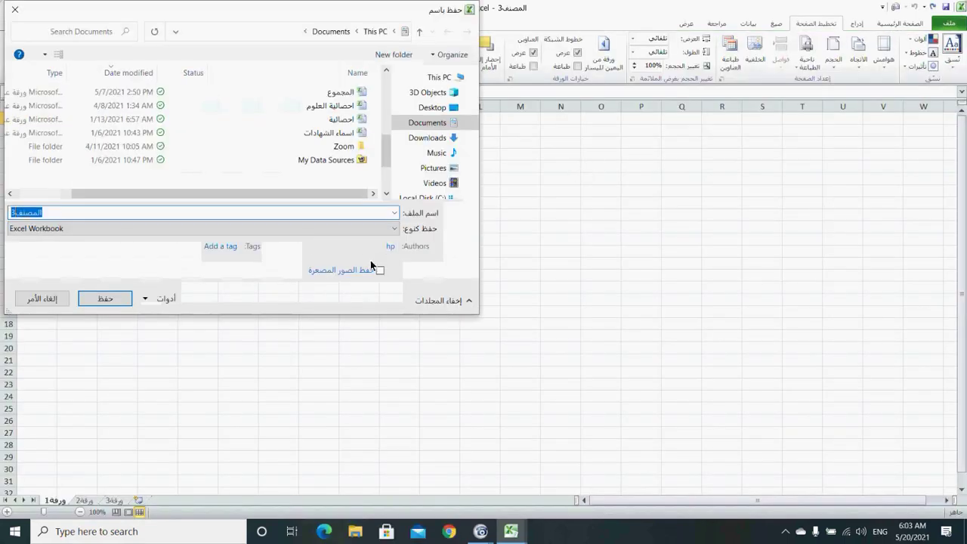
{"action": "type", "text": "hghs"}
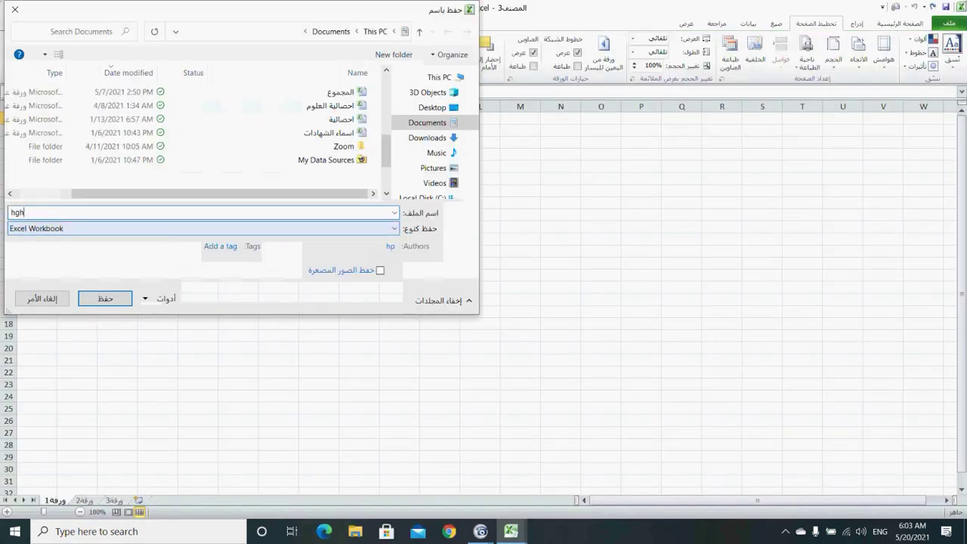
{"action": "key", "text": "BackSpace"}
{"action": "key", "text": "BackSpace"}
{"action": "key", "text": "BackSpace"}
{"action": "key", "text": "BackSpace"}
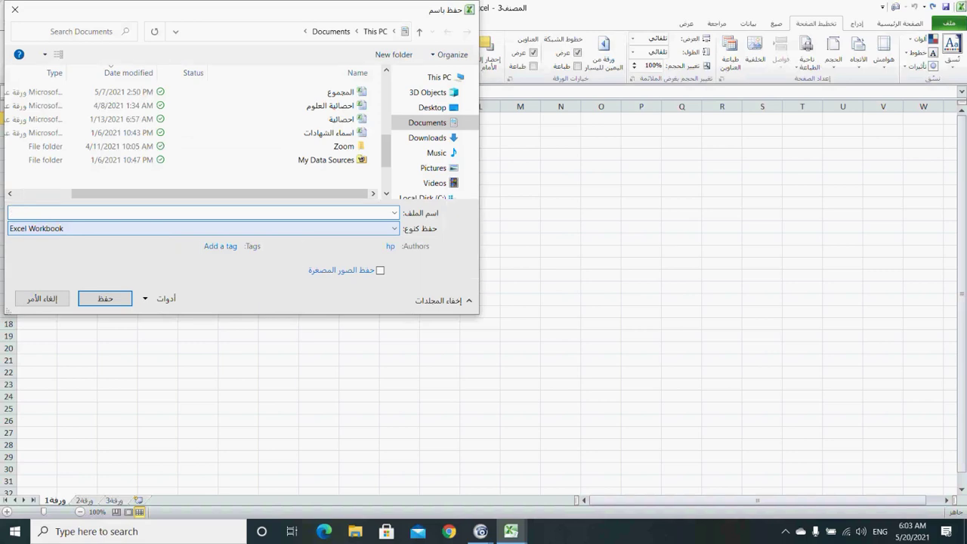
{"action": "type", "text": "اسم ال"}
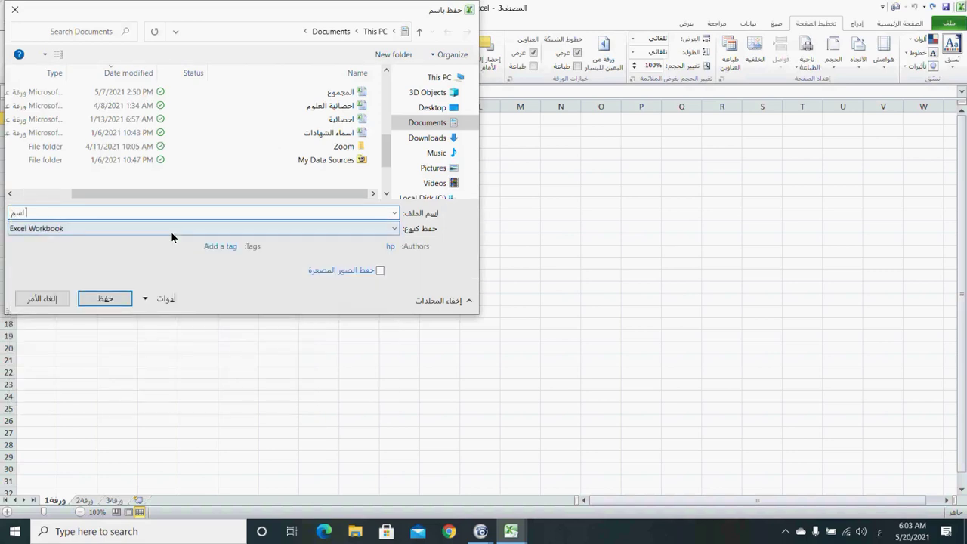
{"action": "type", "text": "طالب"}
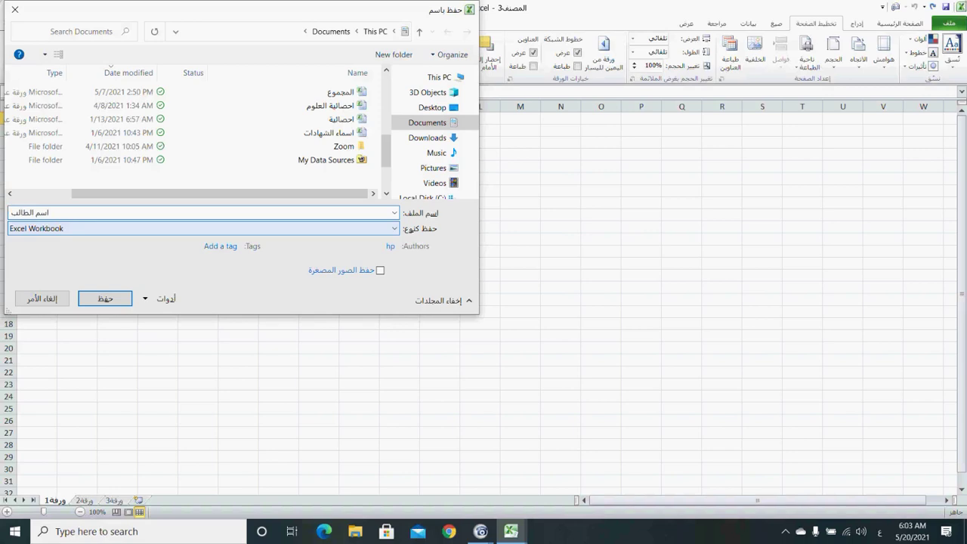
{"action": "left_click", "coordinate": [104, 298]}
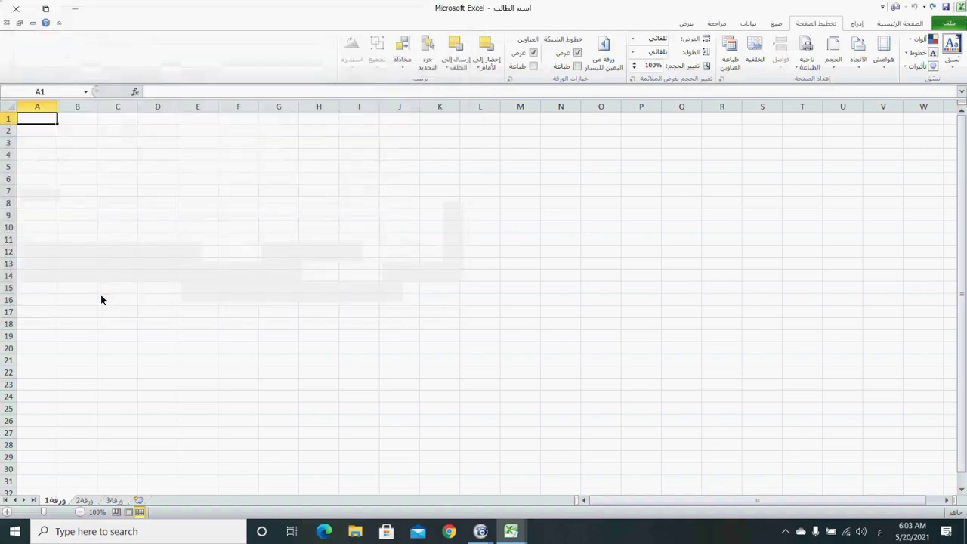